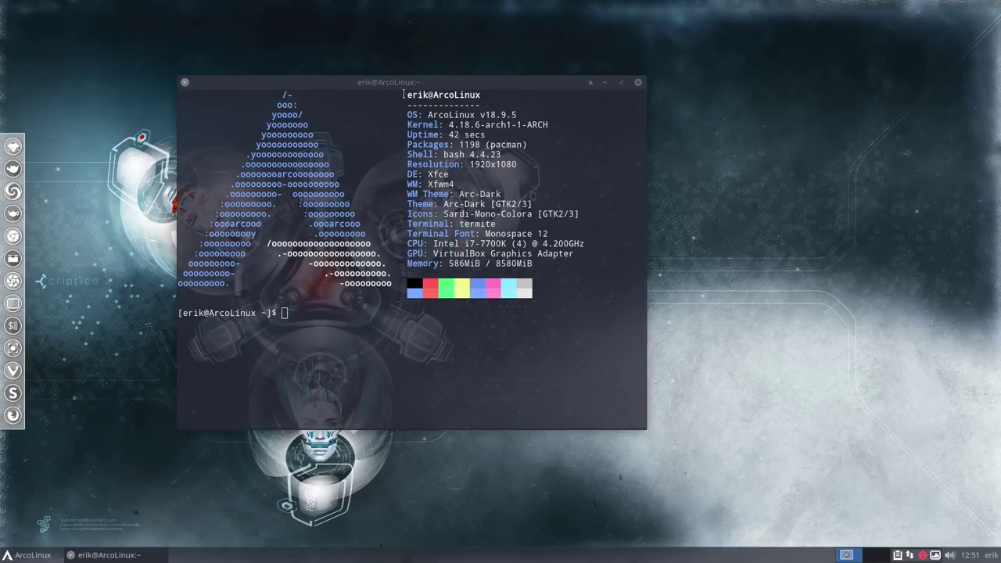
# Run the update alias, enter the sudo password, and accept the full system upgrade
pyautogui.moveTo(424, 97); pyautogui.dragTo(552, 97)
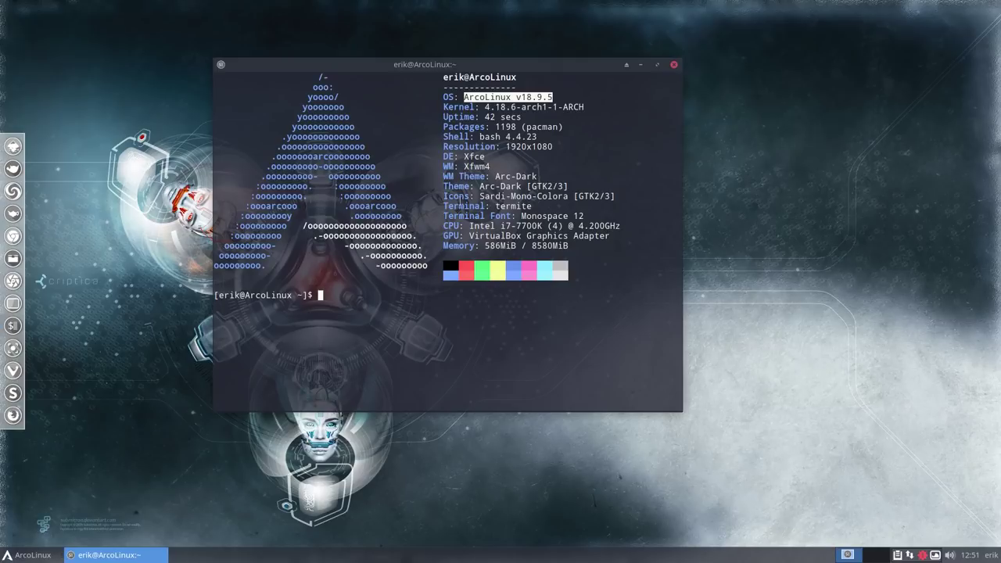
pyautogui.click(400, 292)
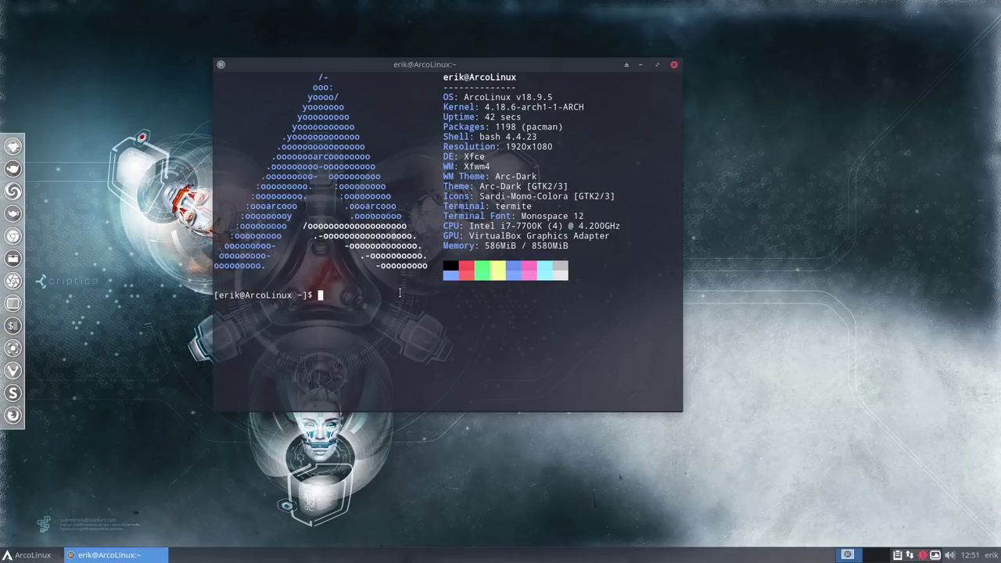
pyautogui.write('update')
pyautogui.press('Return')
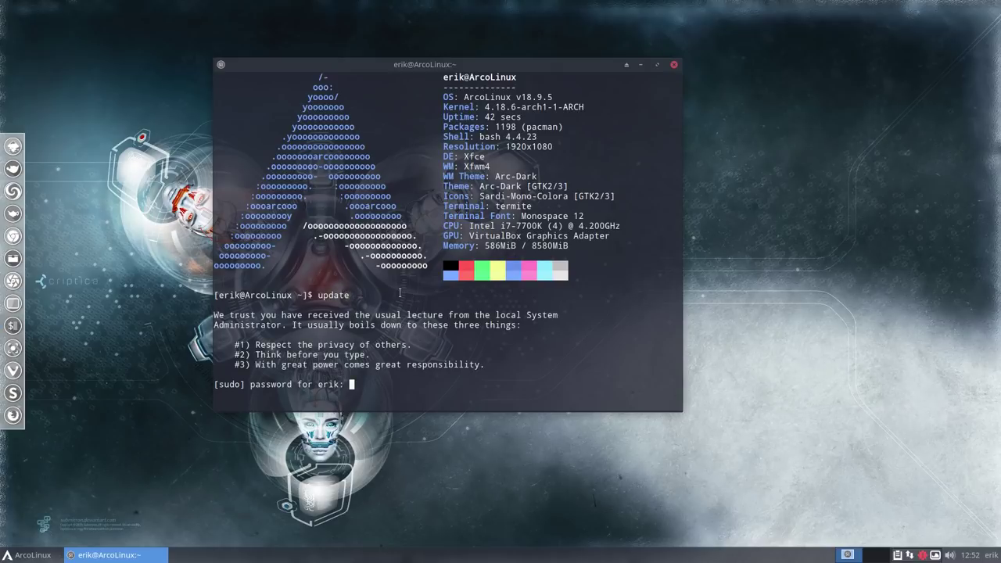
pyautogui.press('Return')
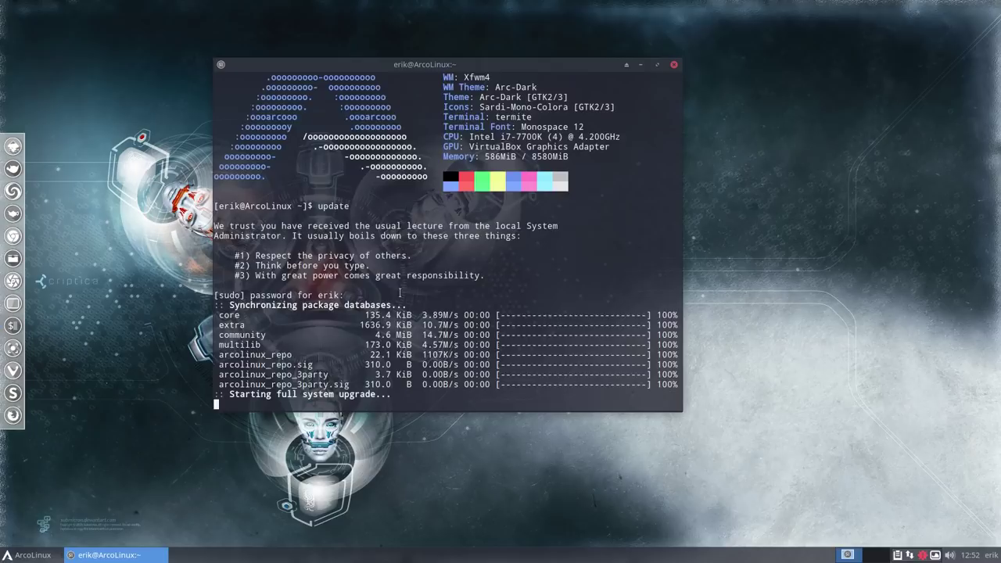
pyautogui.press('Return')
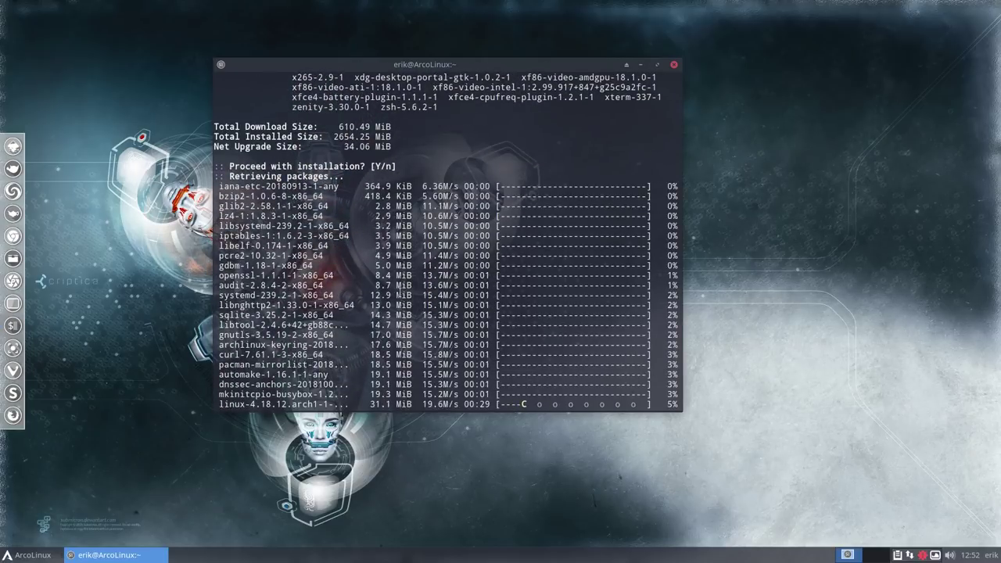
# List the shell aliases in a second terminal, inspect the mirror alias and its /etc/pacman.d/mirrorlist path, and close that terminal
pyautogui.press('super+Return')
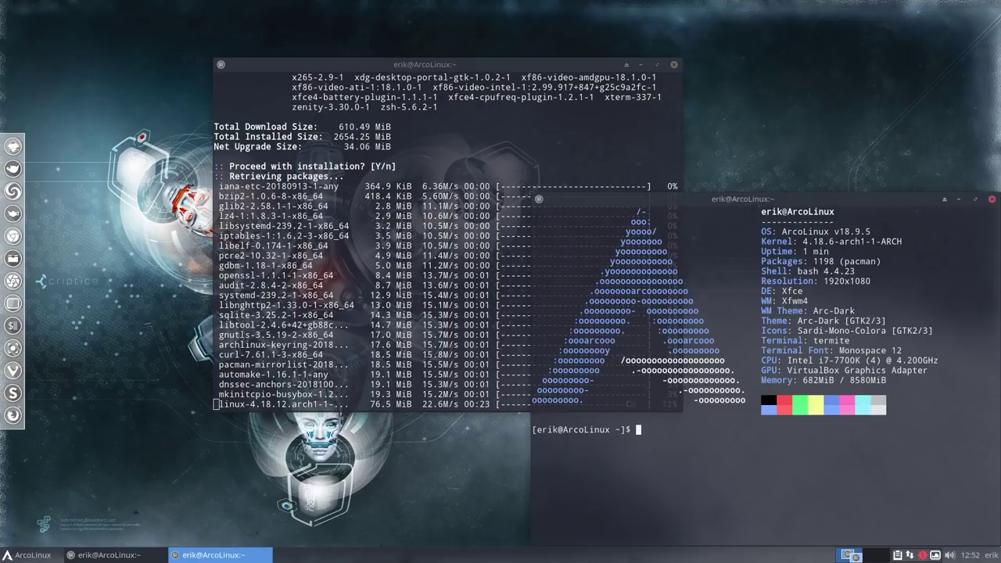
pyautogui.write('alias')
pyautogui.press('Return')
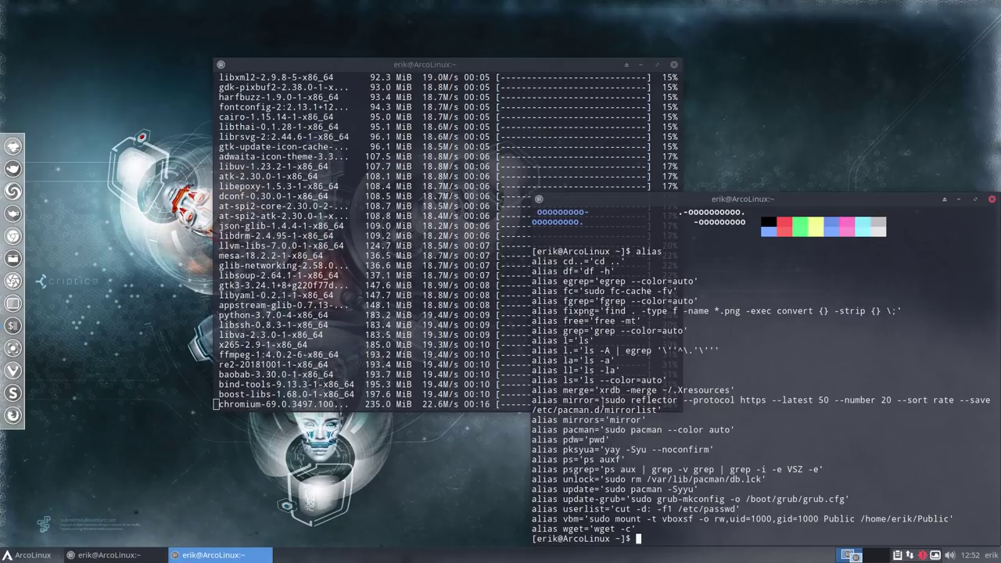
pyautogui.doubleClick(579, 399)
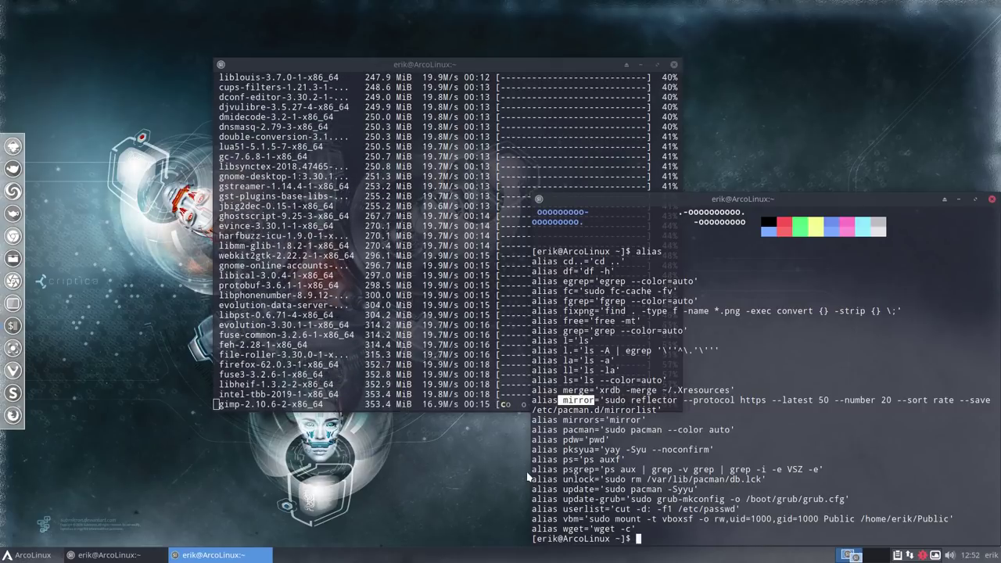
pyautogui.moveTo(602, 409); pyautogui.dragTo(657, 409)
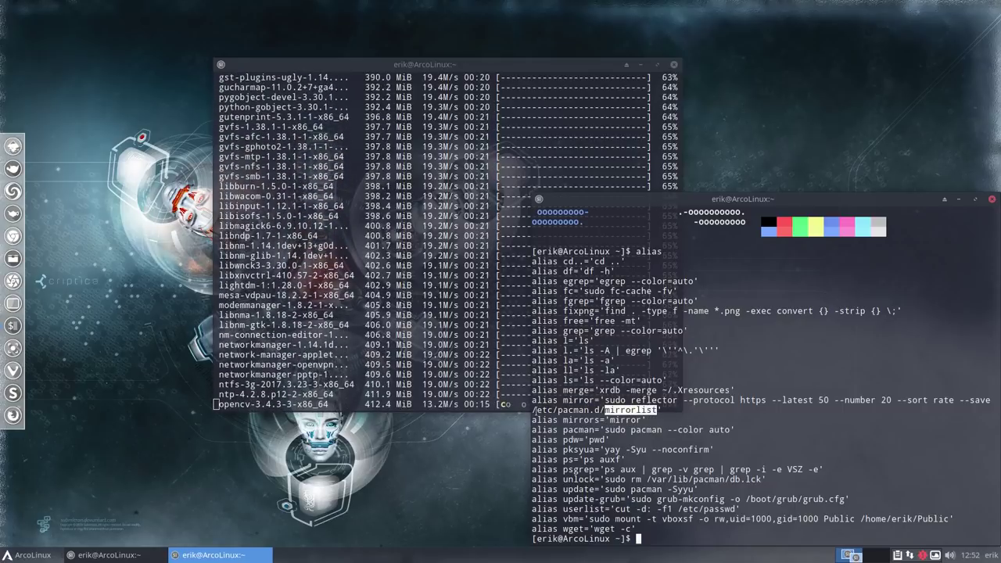
pyautogui.moveTo(536, 410); pyautogui.dragTo(599, 410)
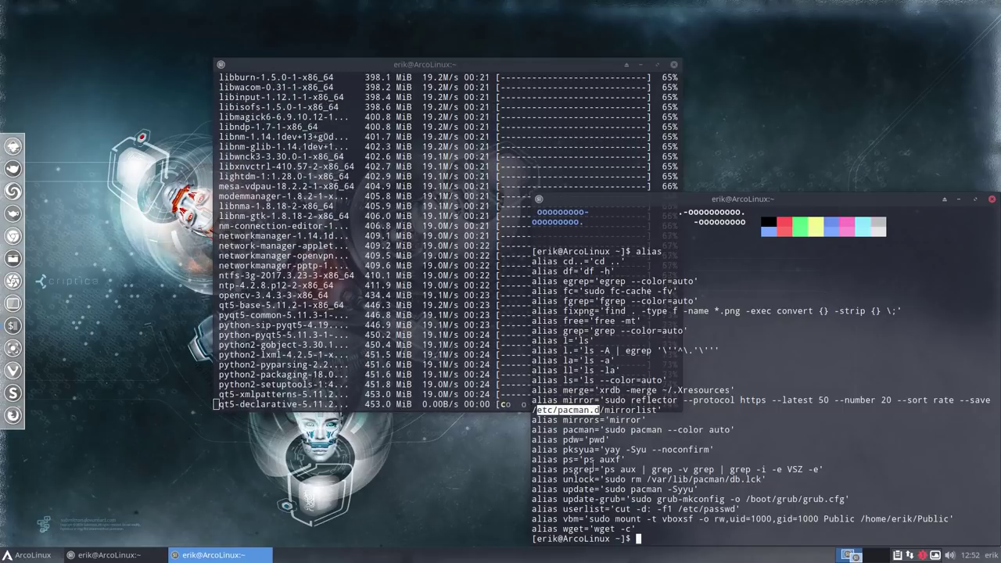
pyautogui.click(991, 199)
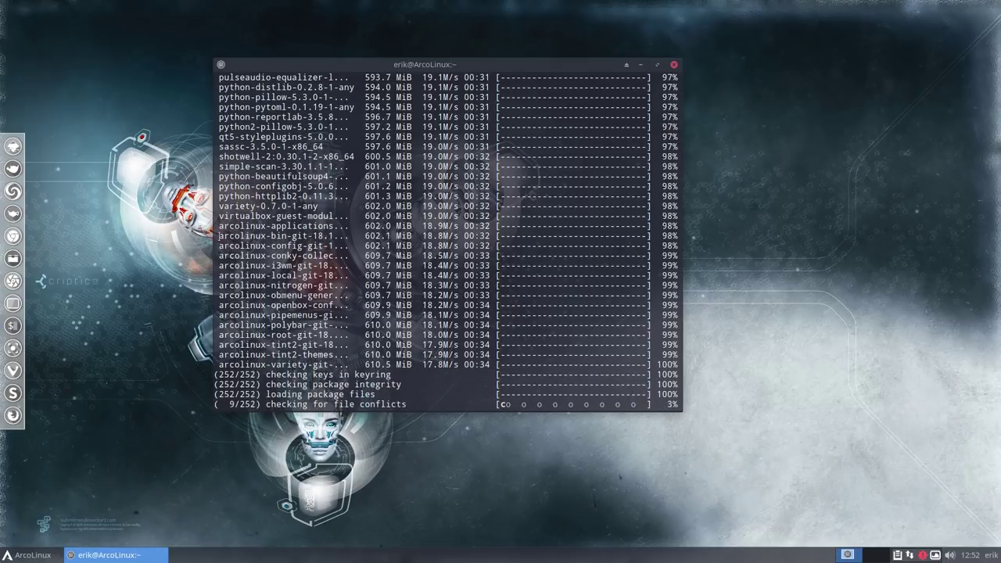
# List the aliases in the original terminal and highlight the sudo pacman -Syyu command behind update
pyautogui.moveTo(217, 242); pyautogui.dragTo(305, 276)
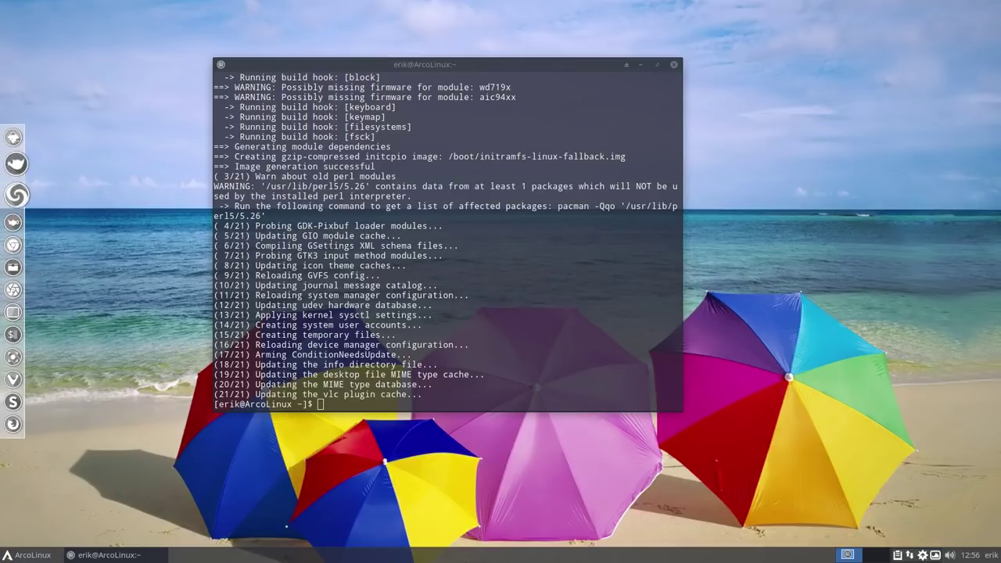
pyautogui.click(444, 290)
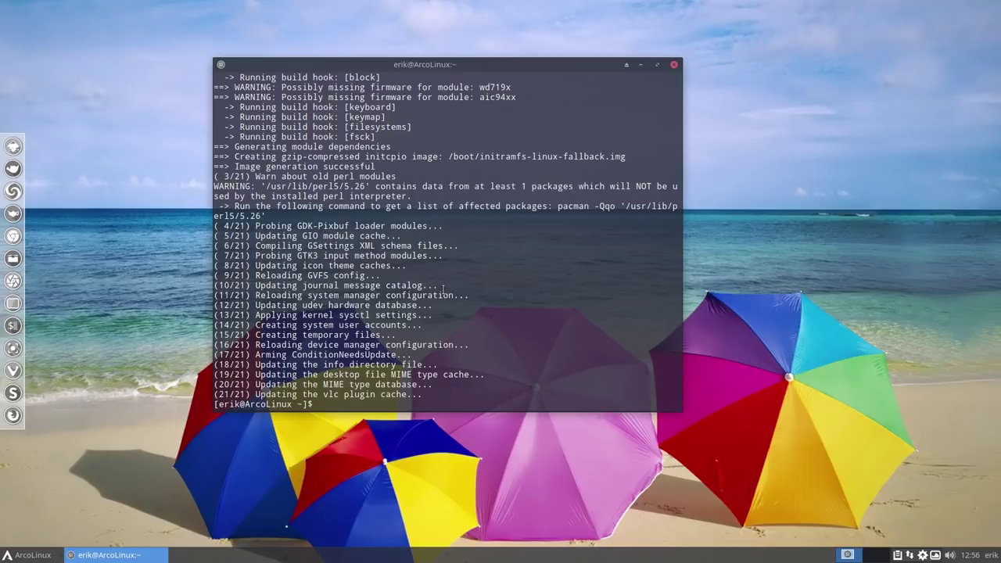
pyautogui.write('alias')
pyautogui.press('Return')
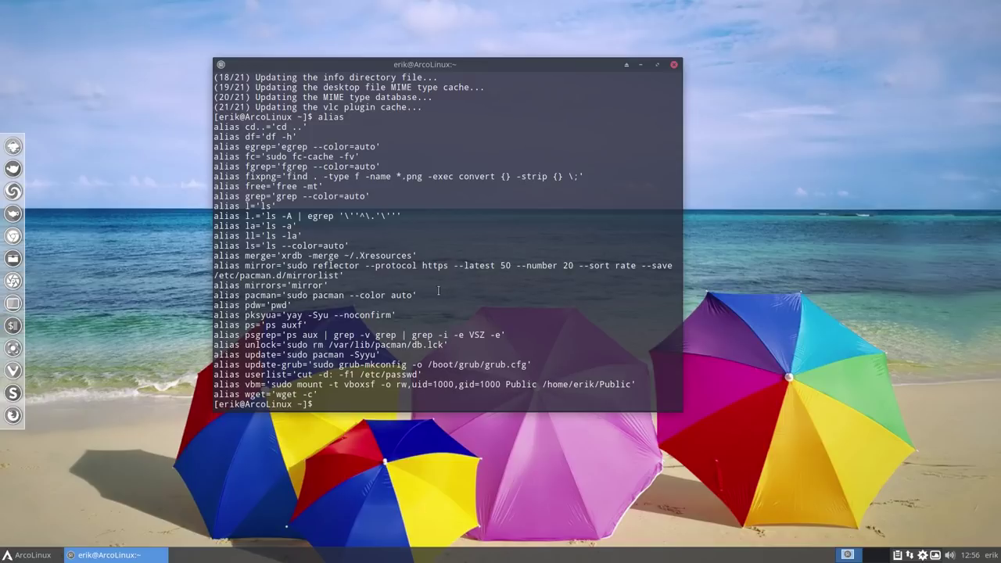
pyautogui.moveTo(287, 354); pyautogui.dragTo(385, 356)
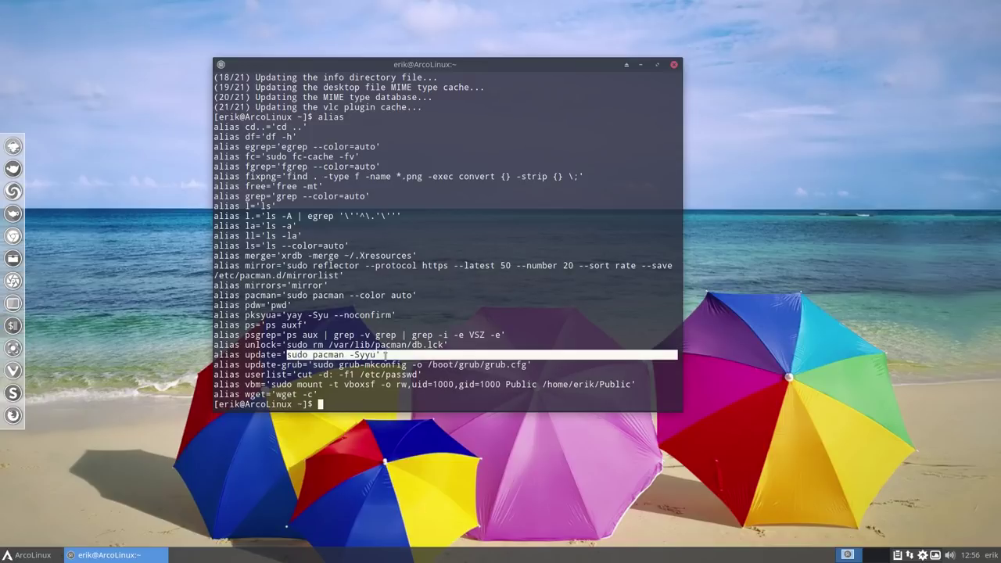
pyautogui.click(384, 356)
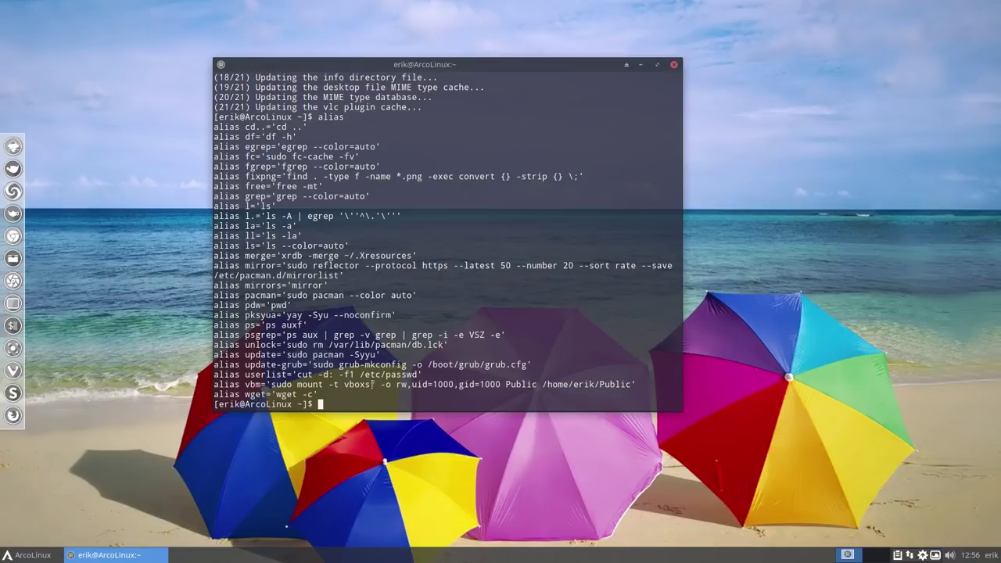
# Start an AUR upgrade with the pksyua alias and interrupt it during the PKGBUILD downloads
pyautogui.write('pksyua')
pyautogui.moveTo(282, 315); pyautogui.dragTo(390, 315)
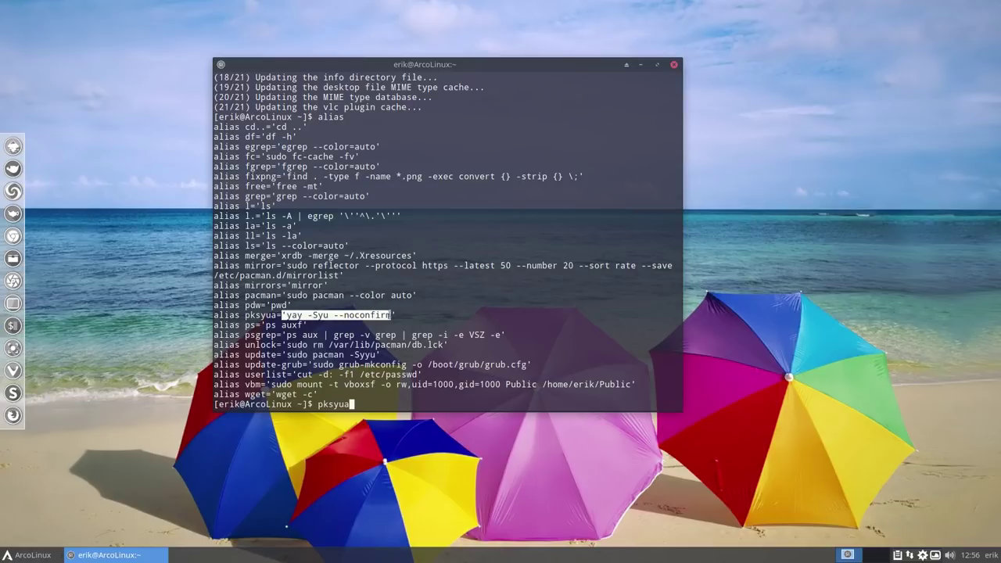
pyautogui.moveTo(242, 315); pyautogui.dragTo(402, 315)
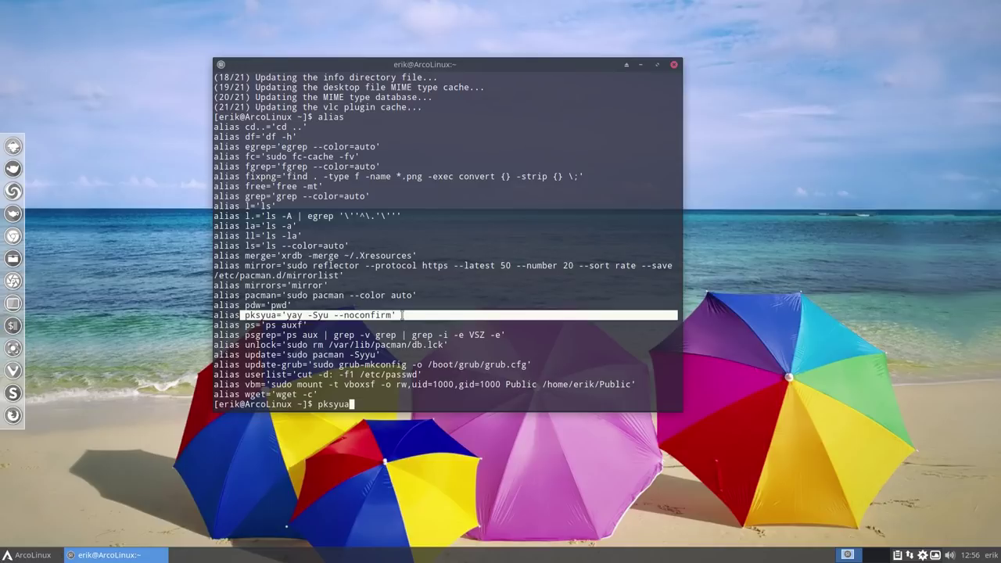
pyautogui.press('Return')
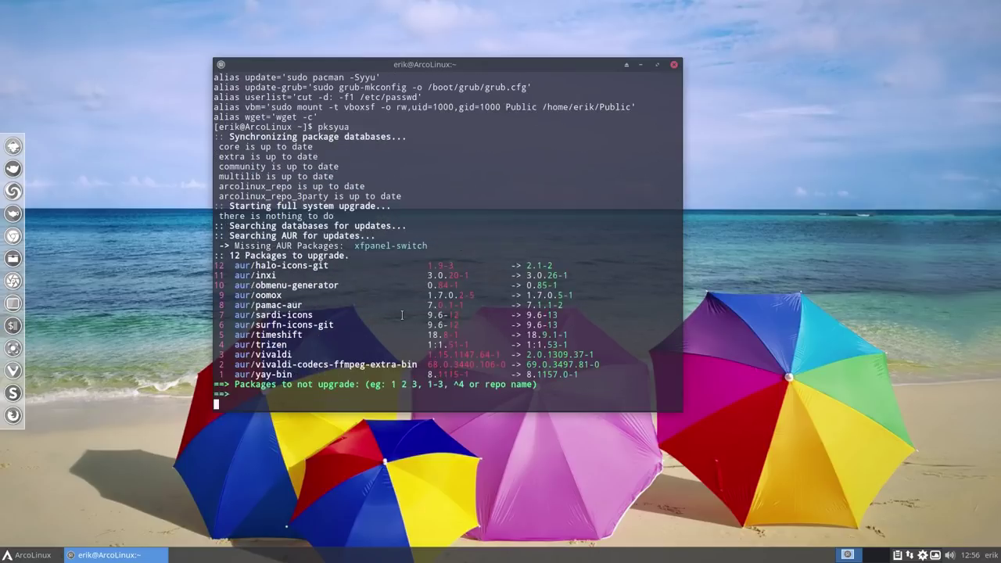
pyautogui.hotkey('ctrl', 'c')
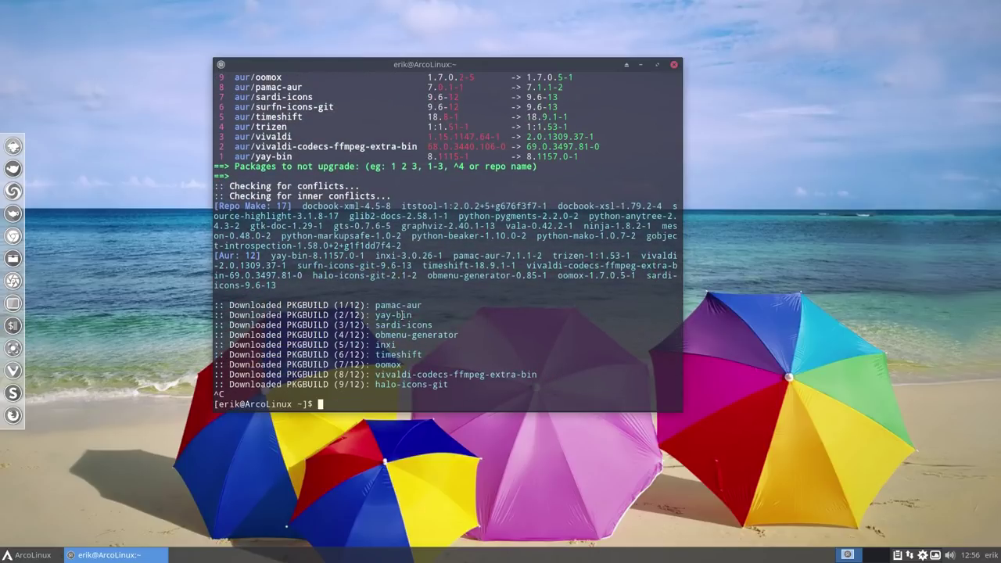
# Review the list of AUR packages to upgrade and rerun pksyua to upgrade them
pyautogui.scroll(3, 419, 296)
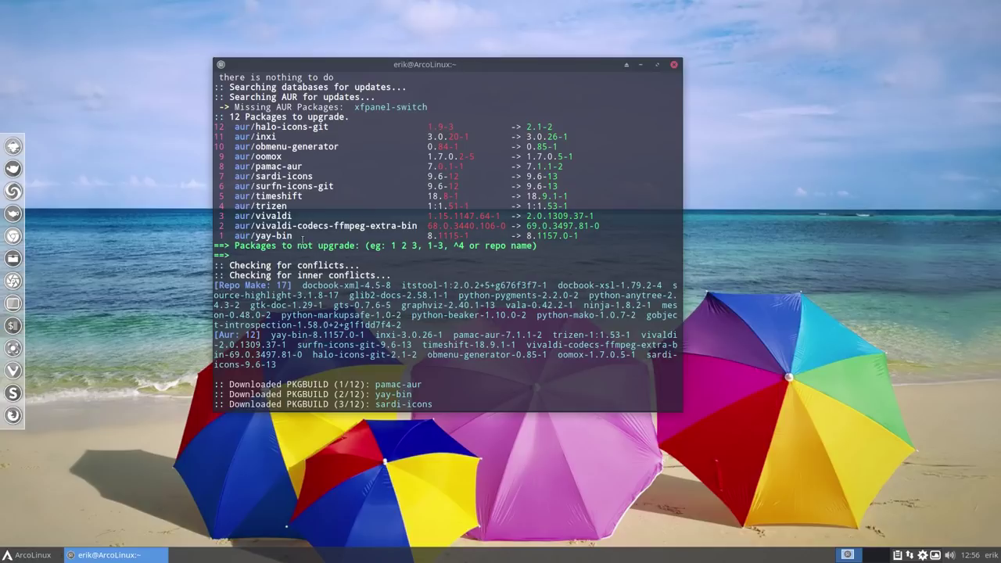
pyautogui.moveTo(302, 236); pyautogui.dragTo(210, 131)
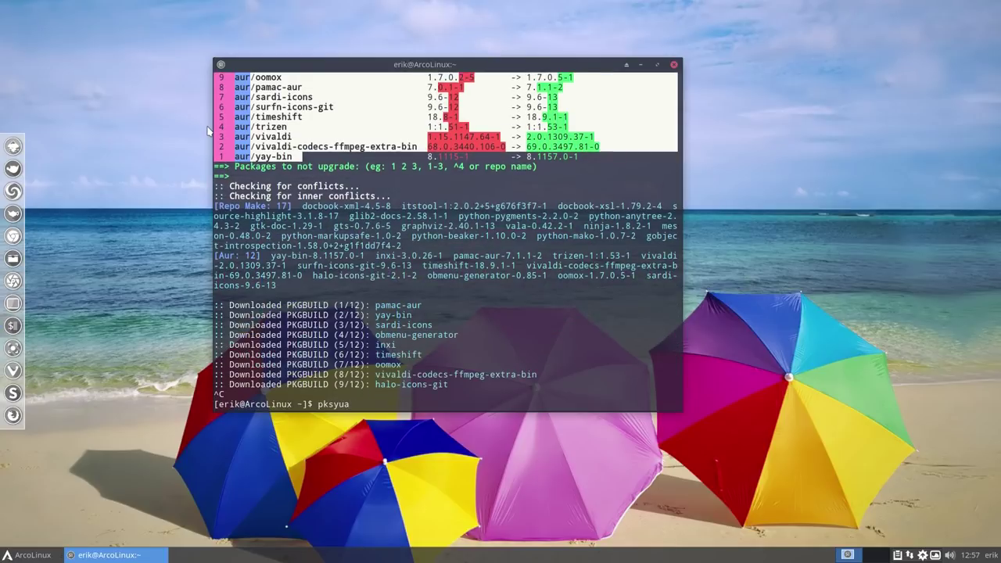
pyautogui.press('Return')
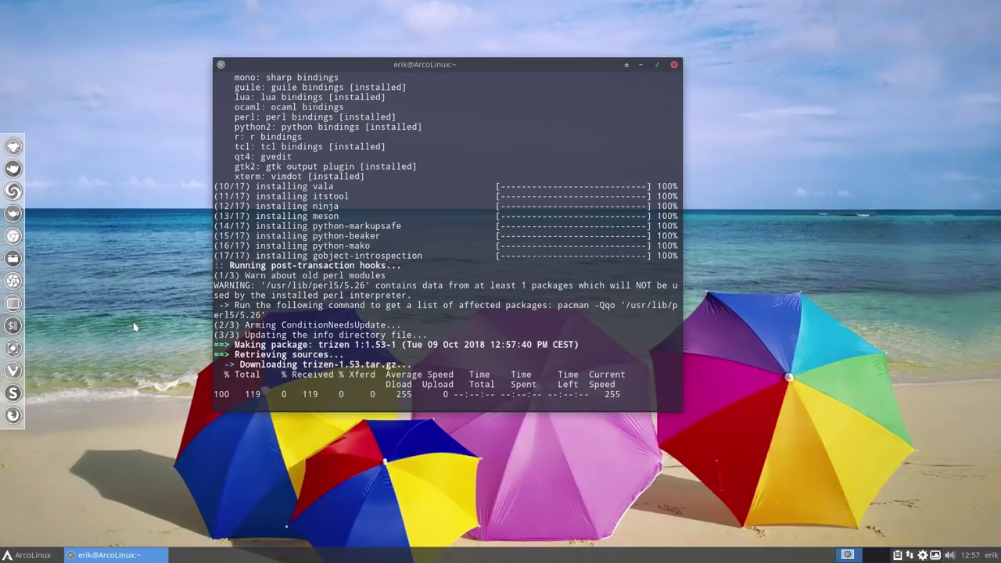
pyautogui.hotkey('ctrl', 'alt', 't')
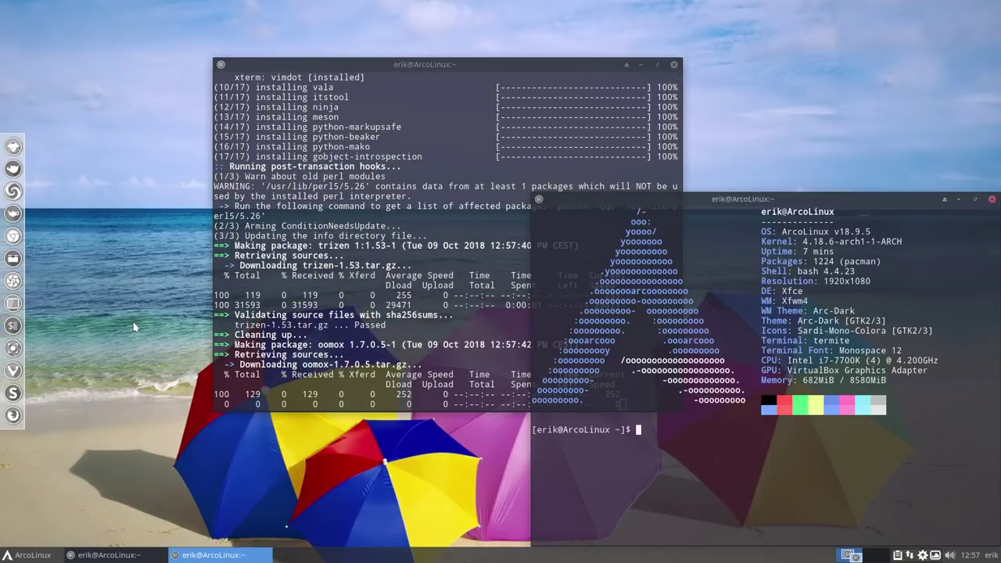
pyautogui.write('yaourt')
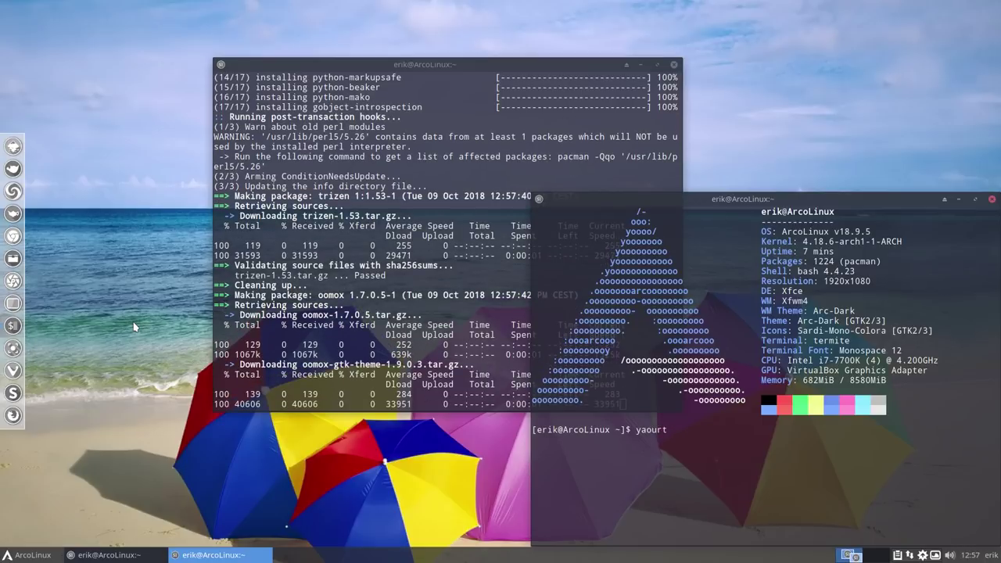
pyautogui.press('BackSpace')
pyautogui.press('BackSpace')
pyautogui.press('BackSpace')
pyautogui.press('BackSpace')
pyautogui.press('BackSpace')
pyautogui.press('BackSpace')
pyautogui.press('BackSpace')
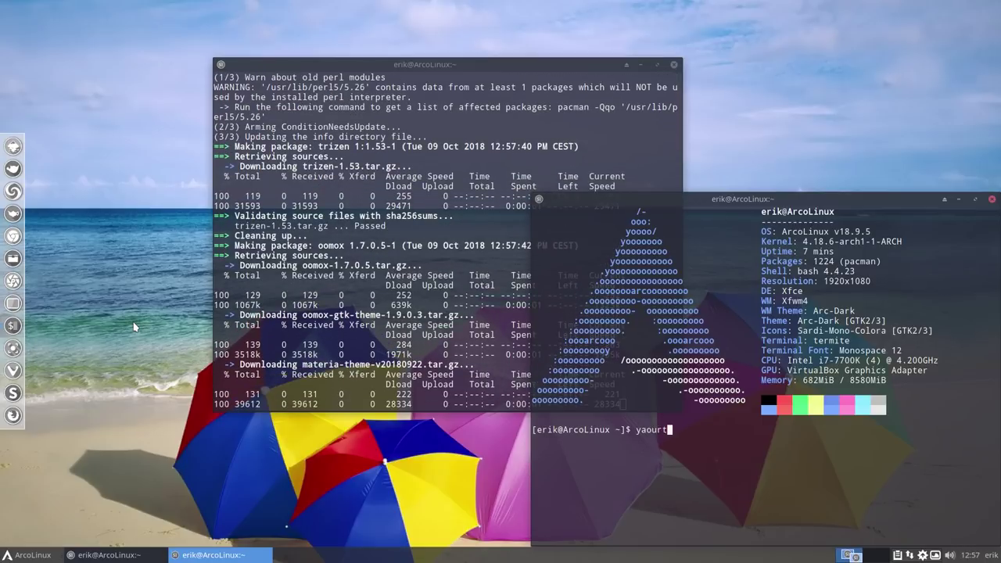
pyautogui.write('trizen')
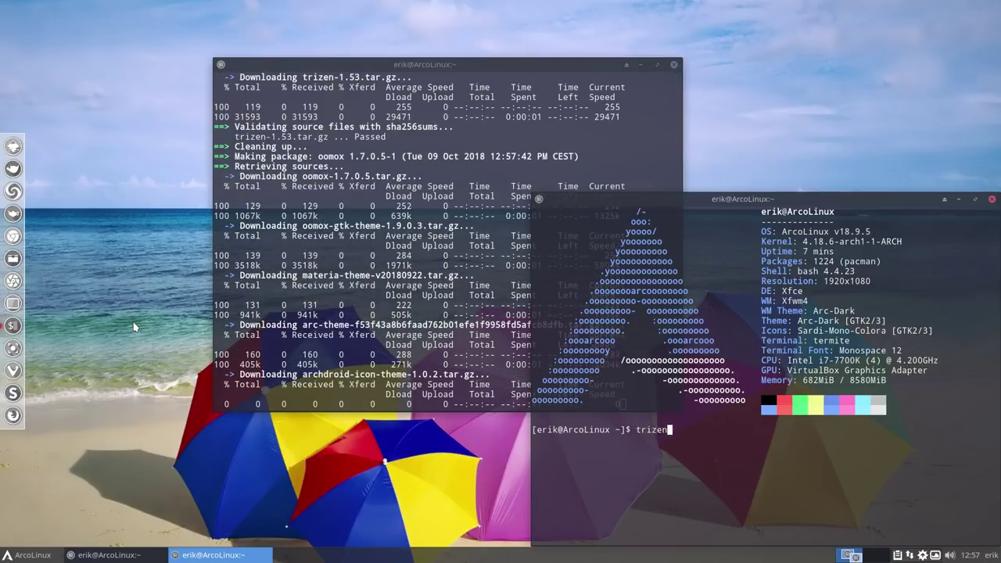
pyautogui.press('BackSpace')
pyautogui.press('BackSpace')
pyautogui.press('BackSpace')
pyautogui.press('BackSpace')
pyautogui.press('BackSpace')
pyautogui.press('BackSpace')
pyautogui.press('BackSpace')
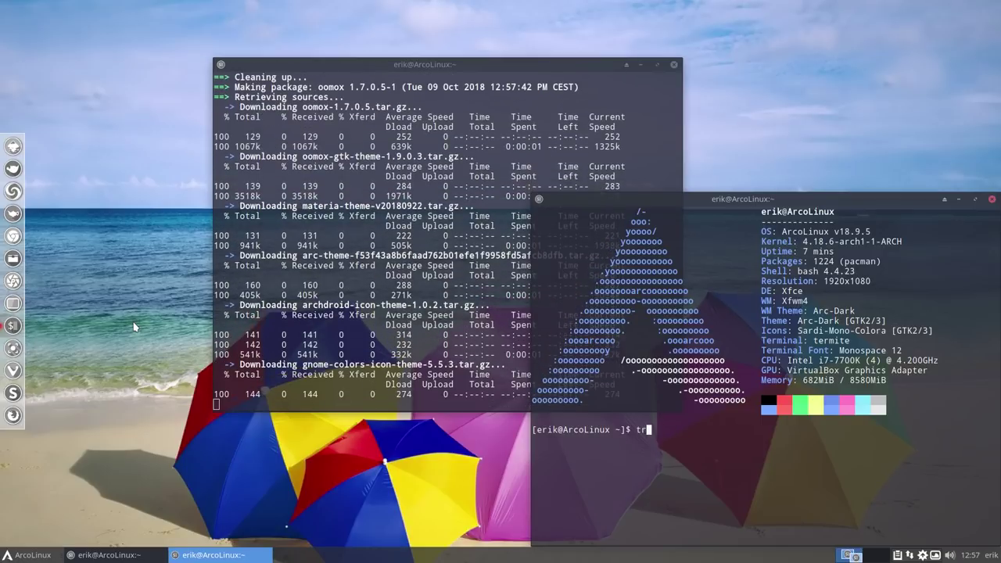
pyautogui.write('yay')
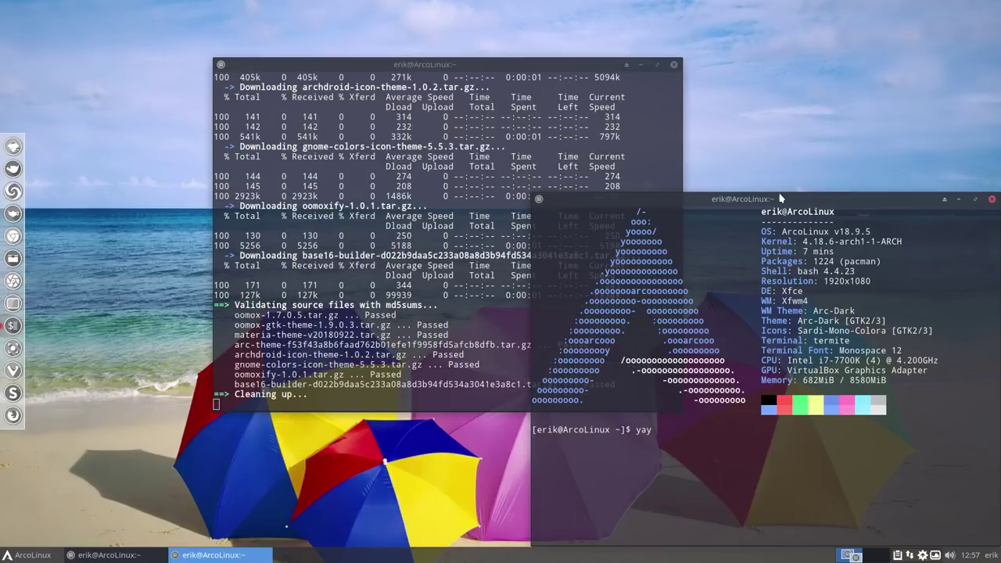
pyautogui.click(989, 200)
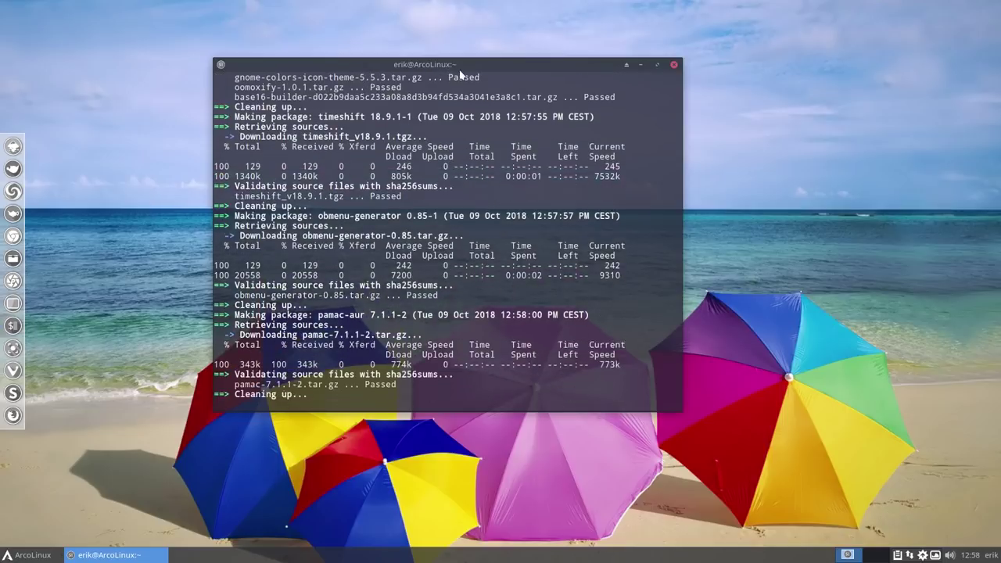
# Move the terminal window to the upper middle of the desktop
pyautogui.moveTo(458, 65); pyautogui.dragTo(759, 30)
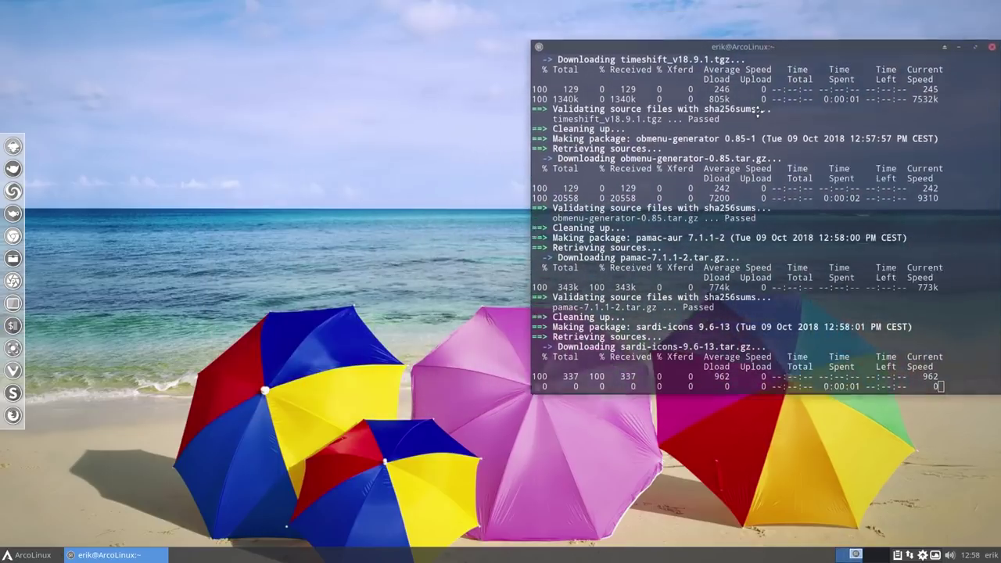
pyautogui.moveTo(778, 48); pyautogui.dragTo(516, 36)
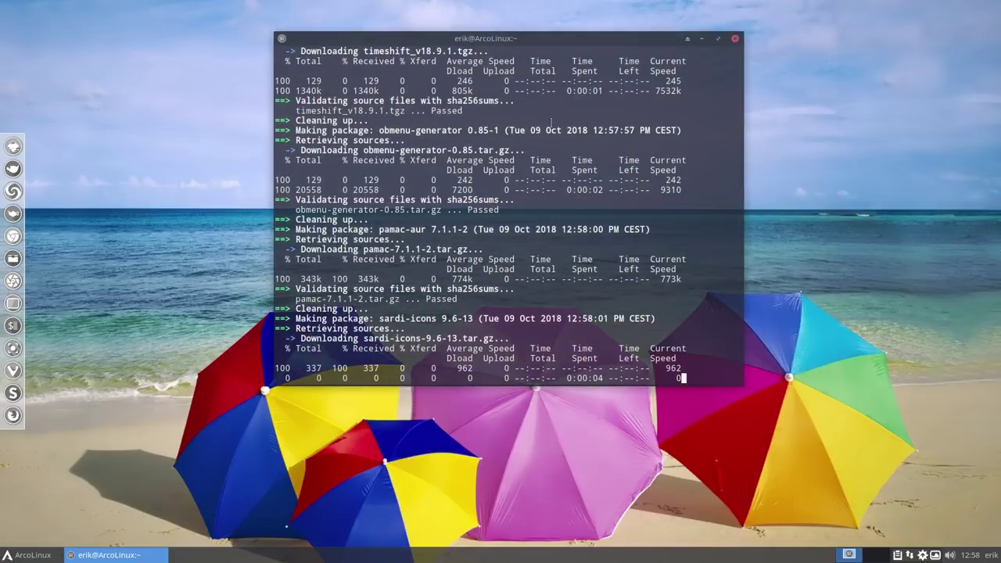
# Check Variety's version in its About window and close the window
pyautogui.click(935, 555)
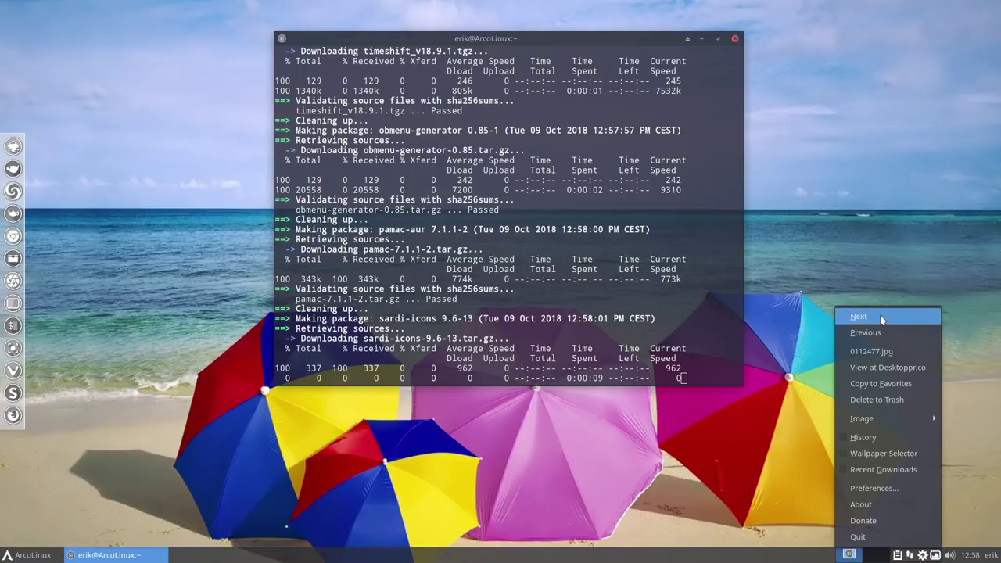
pyautogui.click(871, 505)
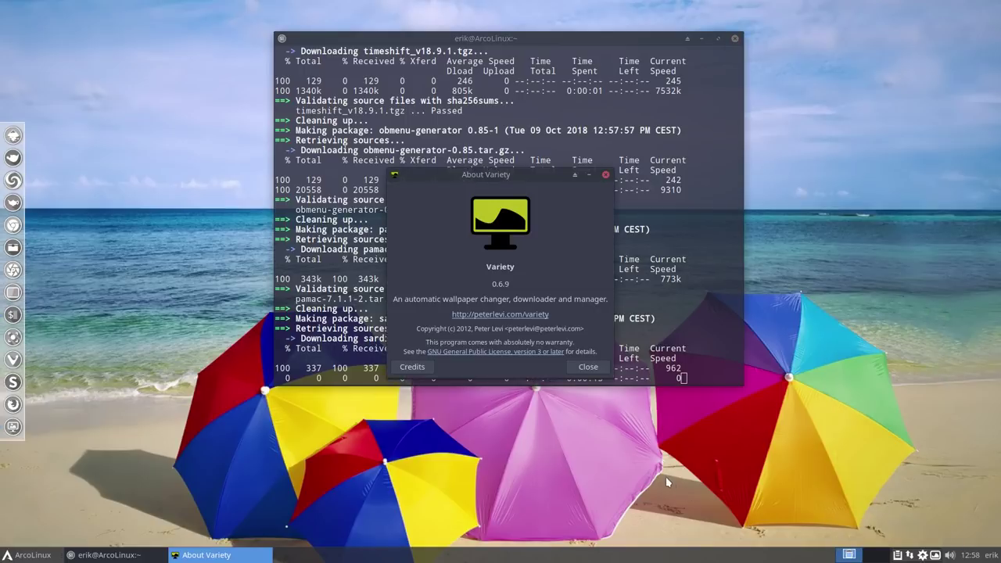
pyautogui.click(605, 179)
# Quit the running Variety instance and start Variety again through an application search for "var"
pyautogui.click(935, 555)
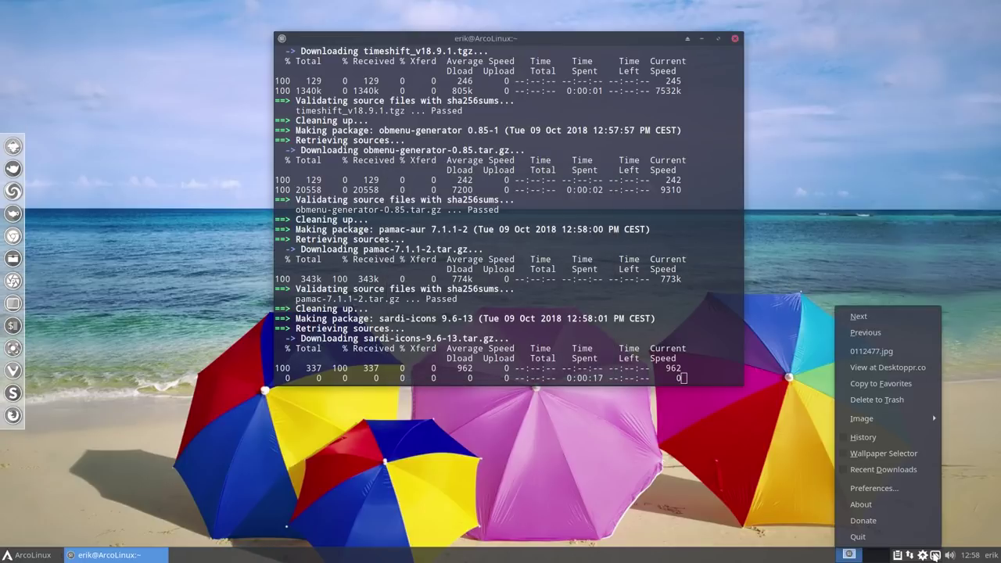
pyautogui.click(913, 538)
pyautogui.click(30, 554)
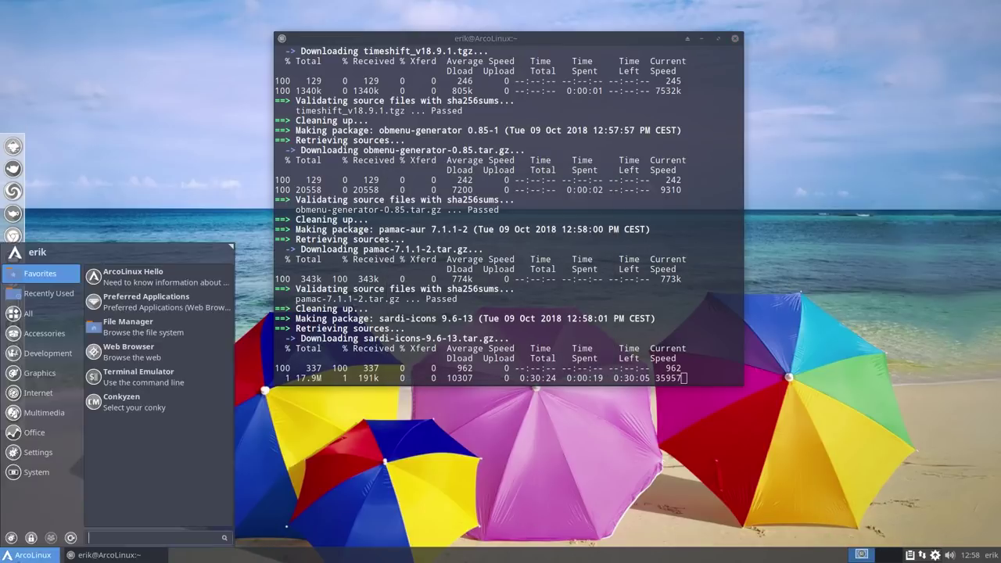
pyautogui.write('var')
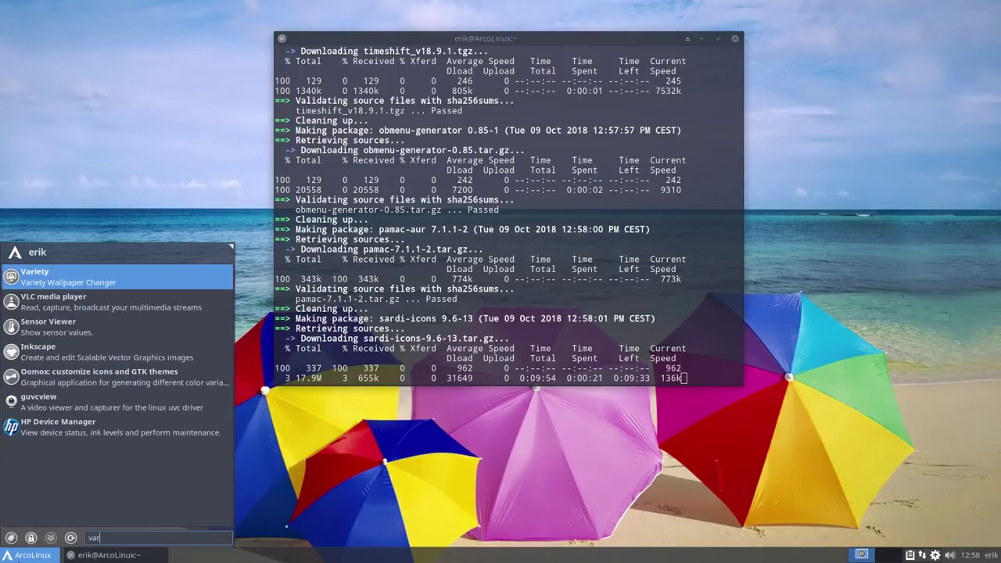
pyautogui.press('Return')
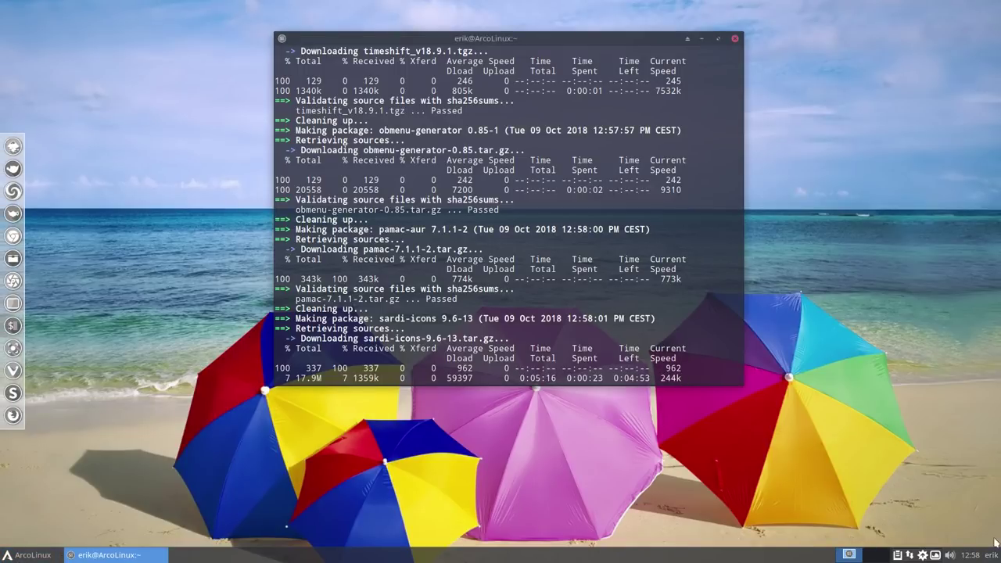
# Check the restarted Variety's version in its About window, then close that window
pyautogui.click(849, 555)
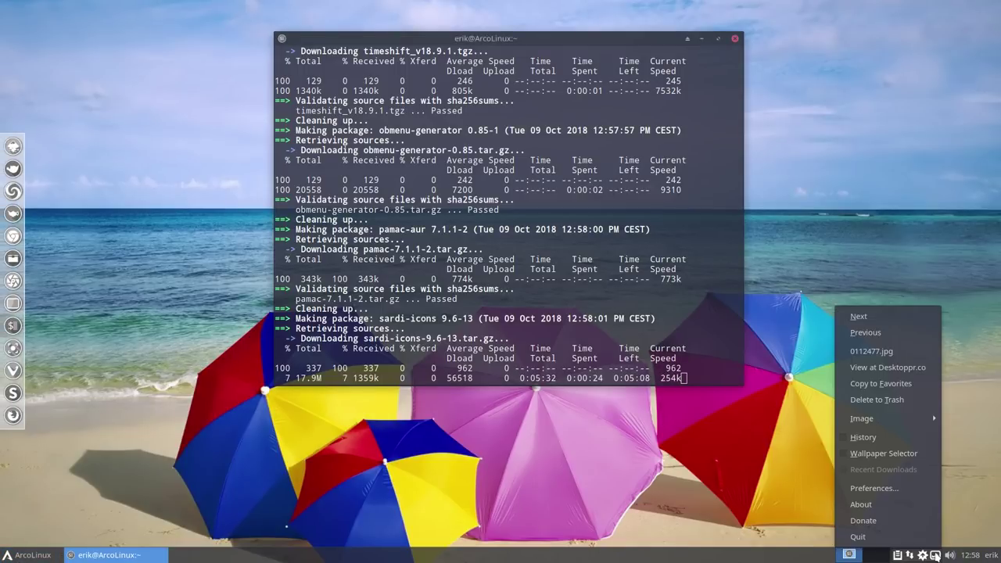
pyautogui.click(889, 508)
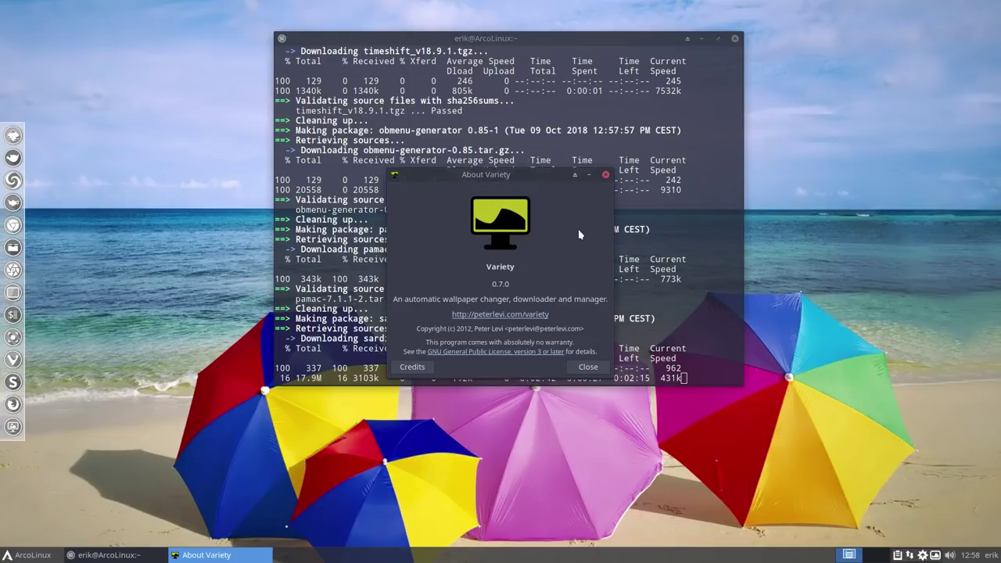
pyautogui.click(607, 178)
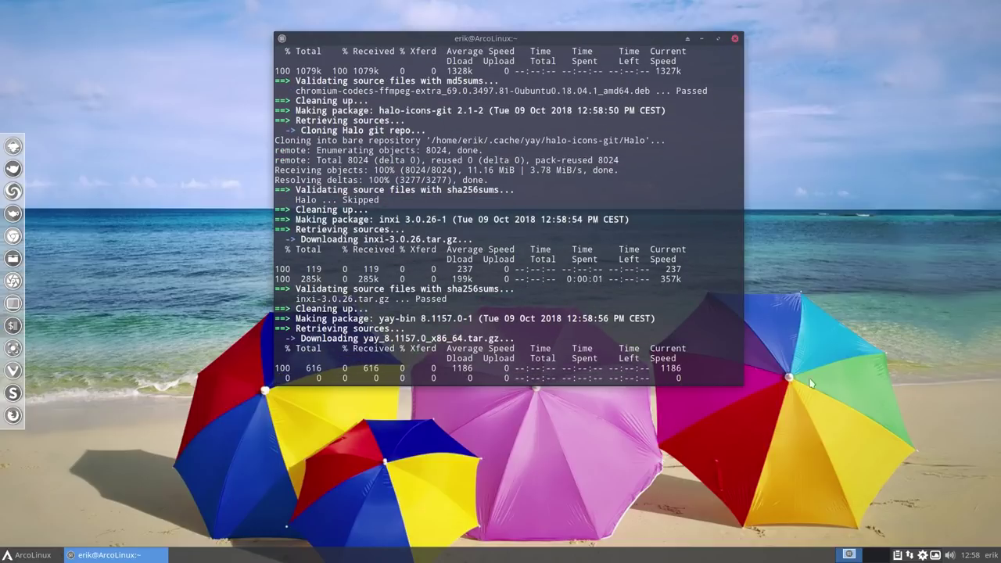
# Switch to Variety's next wallpaper, then apply the black-and-white chess image from the Wallpaper Selector, moving the terminal to reveal it
pyautogui.click(849, 554)
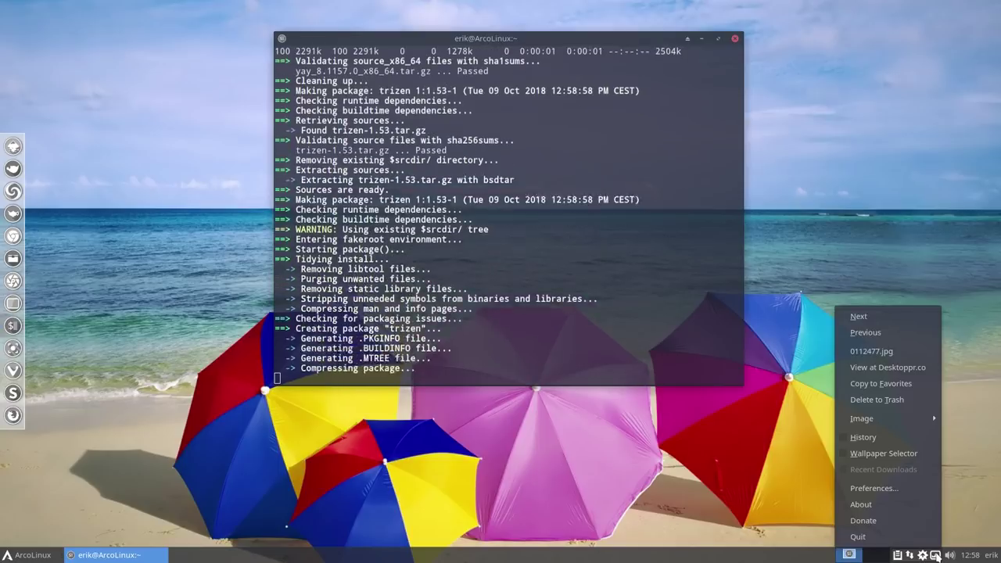
pyautogui.click(860, 316)
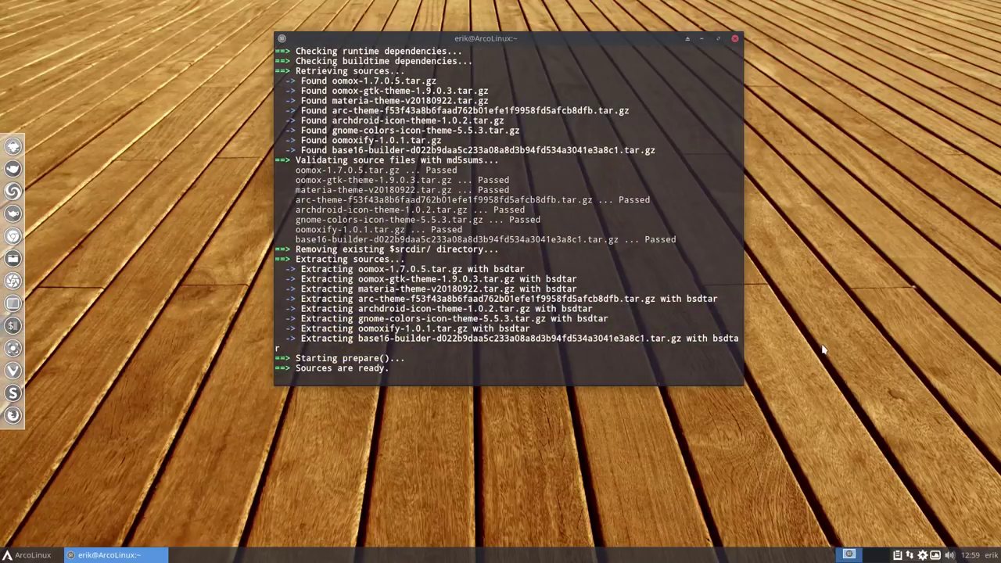
pyautogui.click(849, 555)
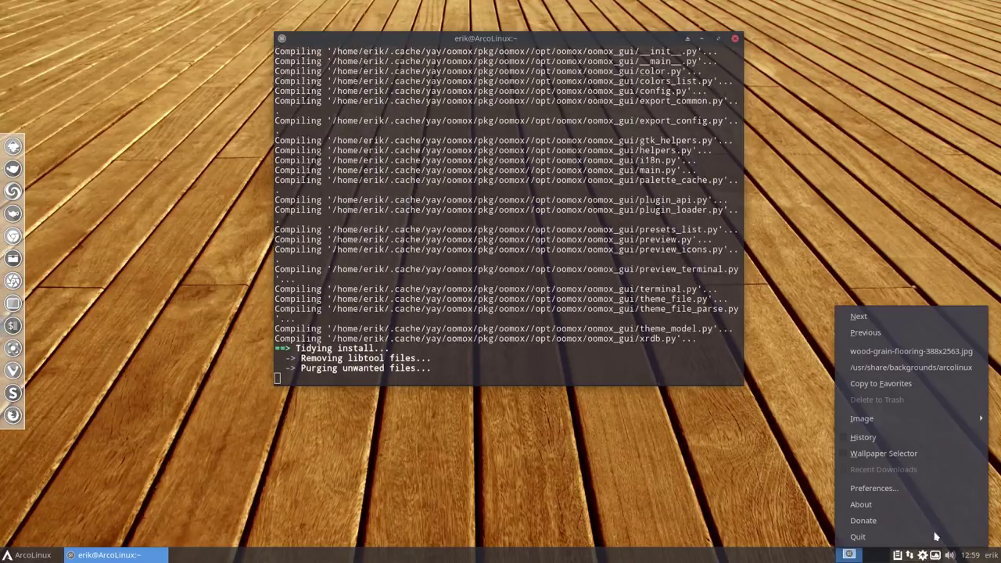
pyautogui.click(887, 453)
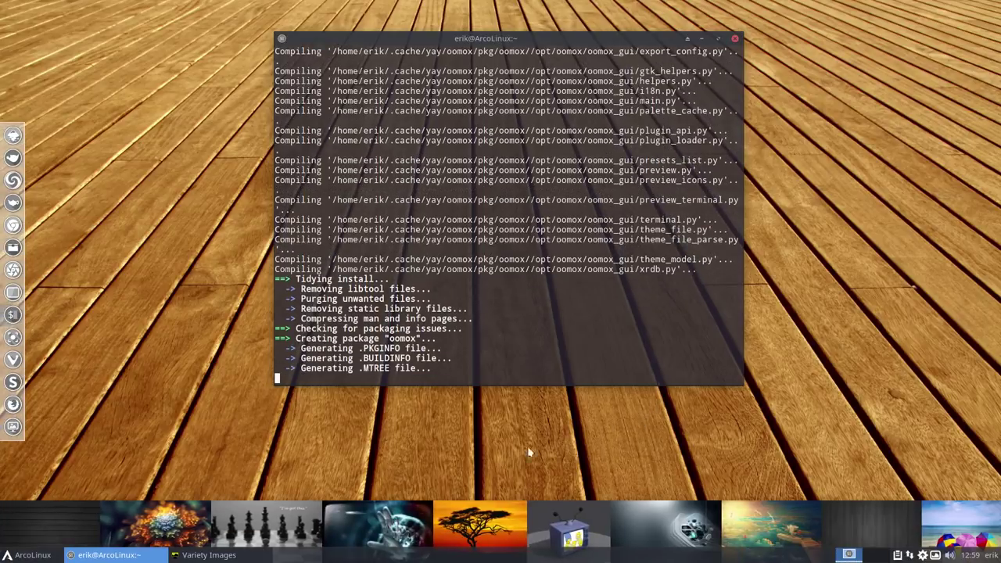
pyautogui.click(480, 517)
pyautogui.click(289, 538)
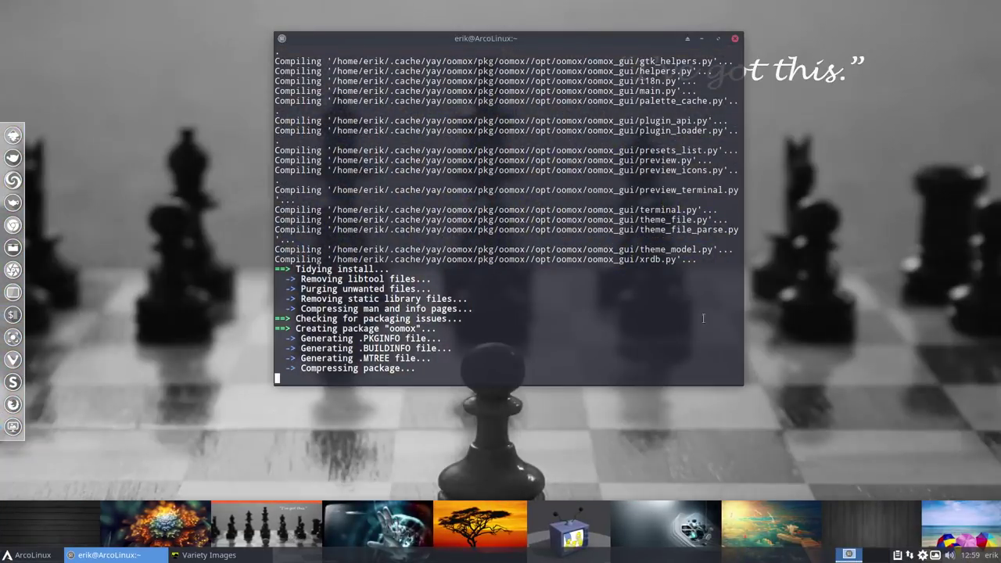
pyautogui.moveTo(599, 39); pyautogui.dragTo(546, 41)
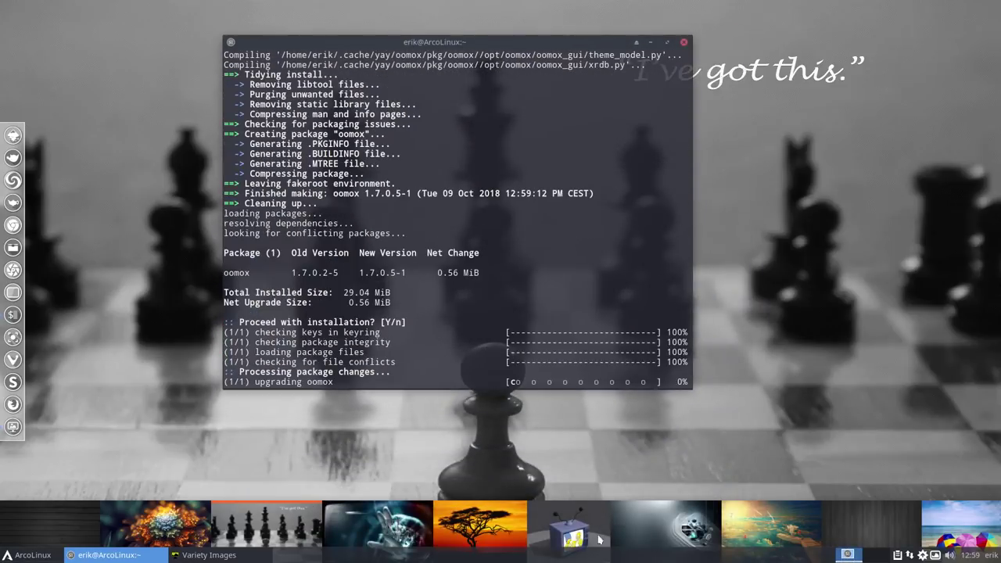
# Apply the green apple wallpaper from the thumbnail strip and move the terminal slightly higher on the desktop
pyautogui.scroll(-5, 703, 528)
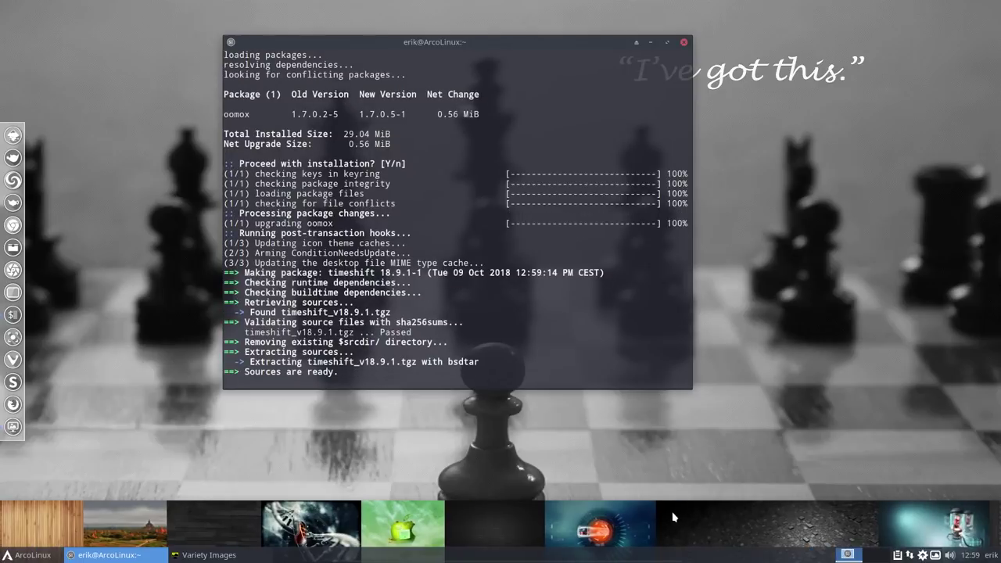
pyautogui.click(433, 520)
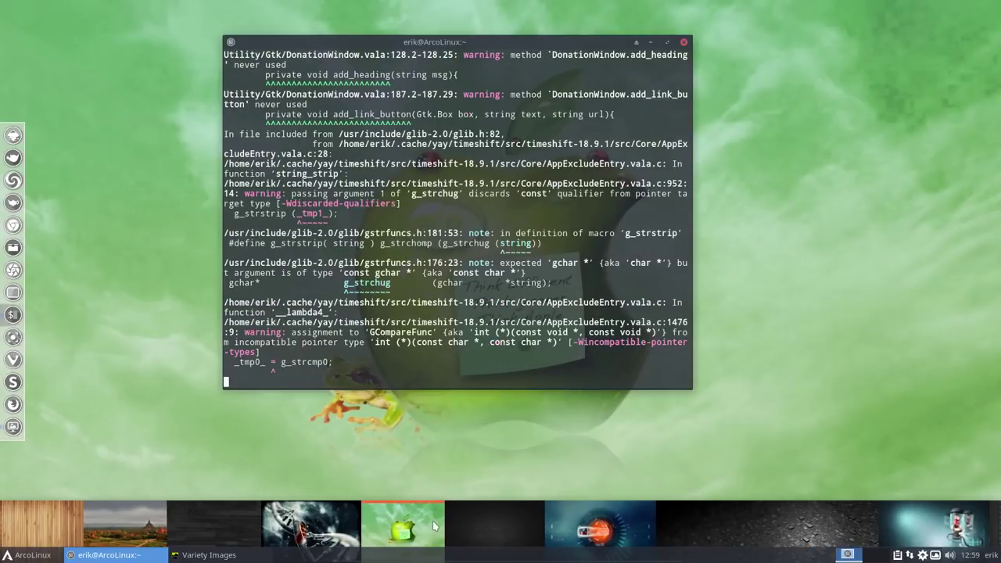
pyautogui.moveTo(472, 43)
pyautogui.mouseDown()
pyautogui.moveTo(932, 41)
pyautogui.moveTo(467, 24)
pyautogui.mouseUp()
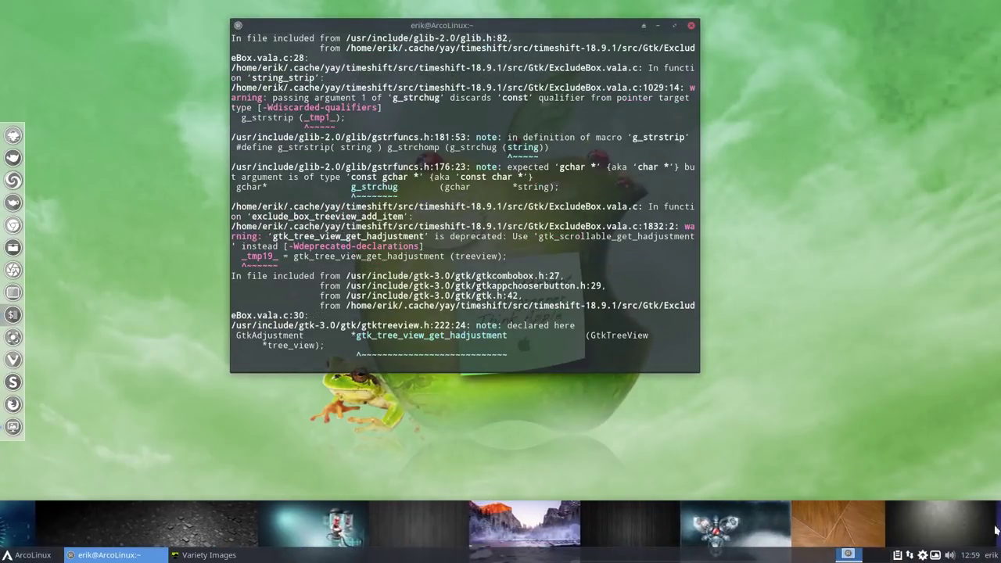
# Apply the purple wallpaper with the cartoon face and close Variety's thumbnail strip
pyautogui.click(776, 532)
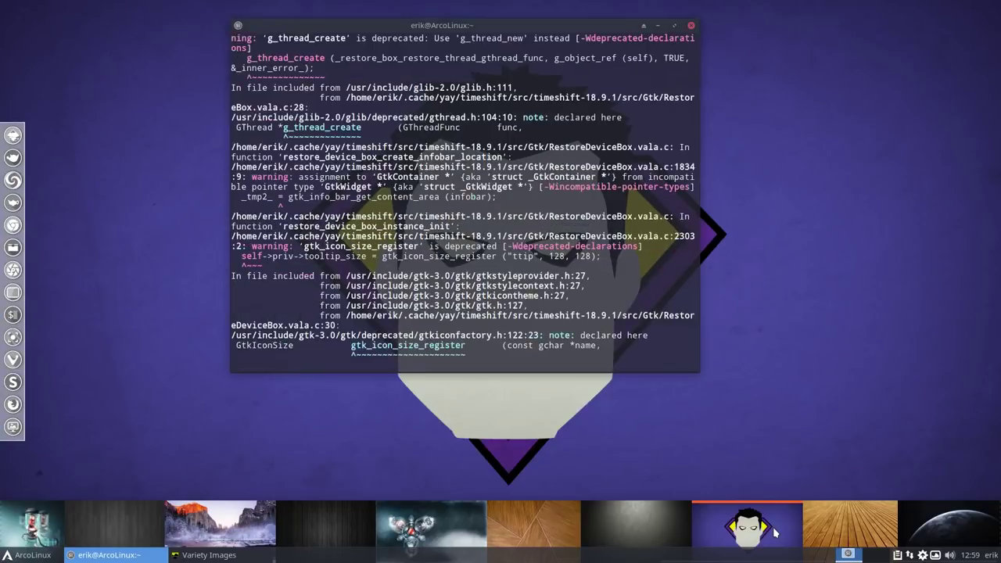
pyautogui.moveTo(455, 24); pyautogui.dragTo(493, 17)
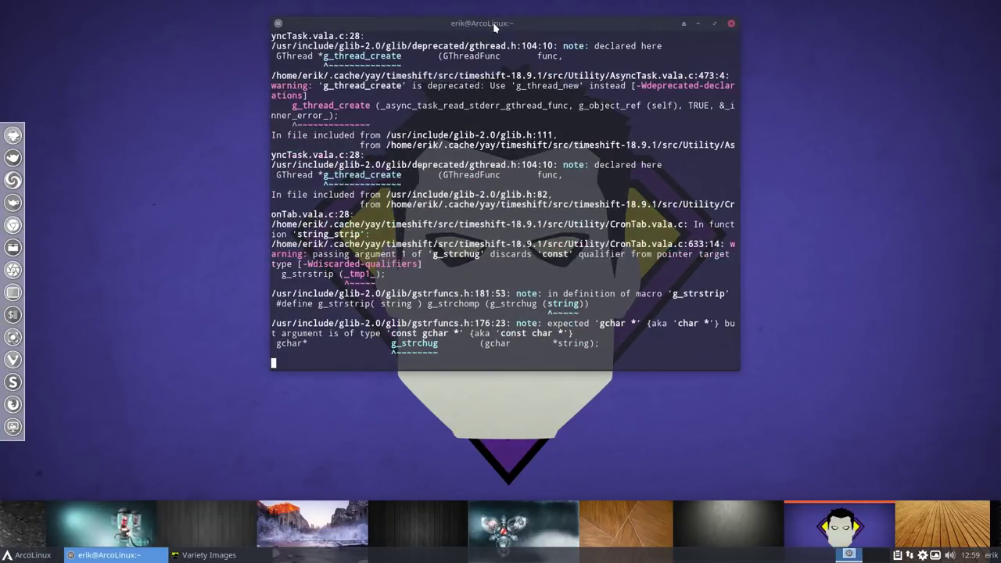
pyautogui.rightClick(728, 514)
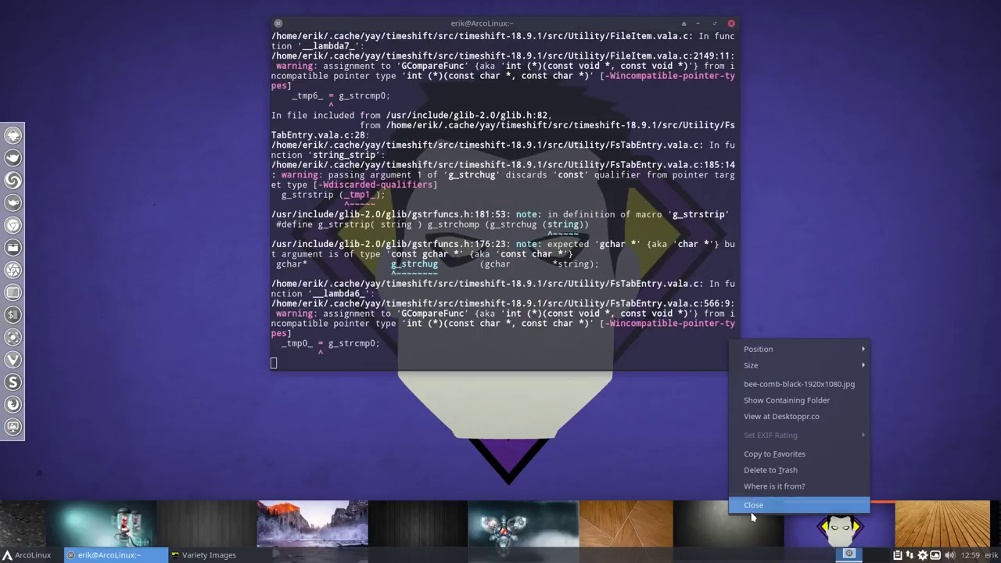
pyautogui.click(745, 508)
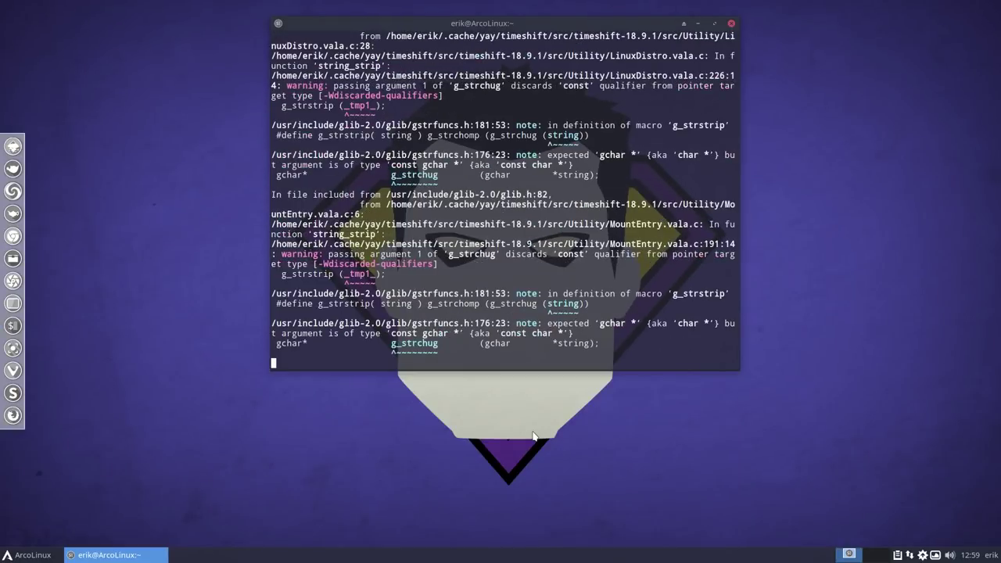
# Review the layout and application shortcuts in the Keyboard settings, then close the settings window
pyautogui.click(19, 555)
pyautogui.write('key')
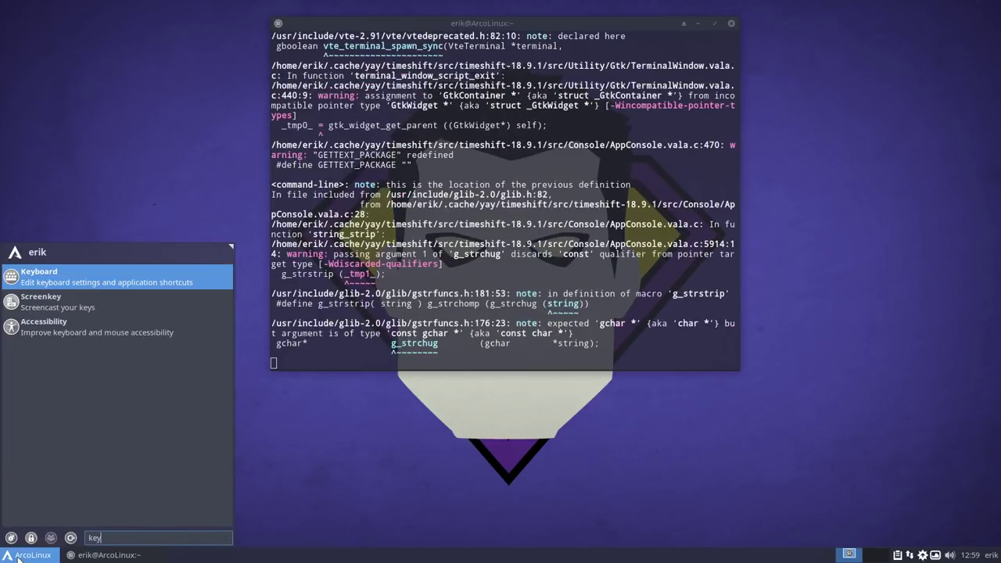
pyautogui.press('Return')
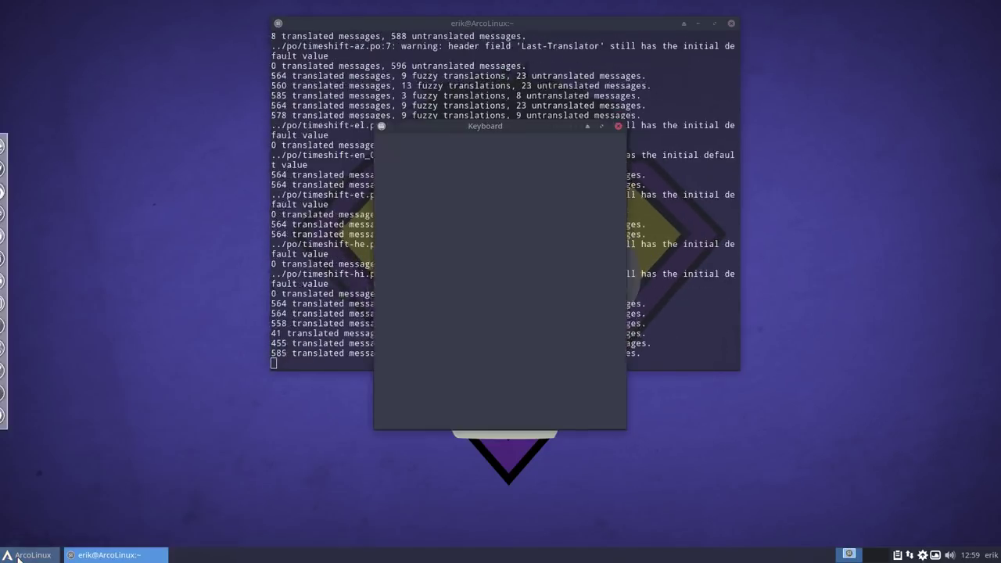
pyautogui.click(518, 179)
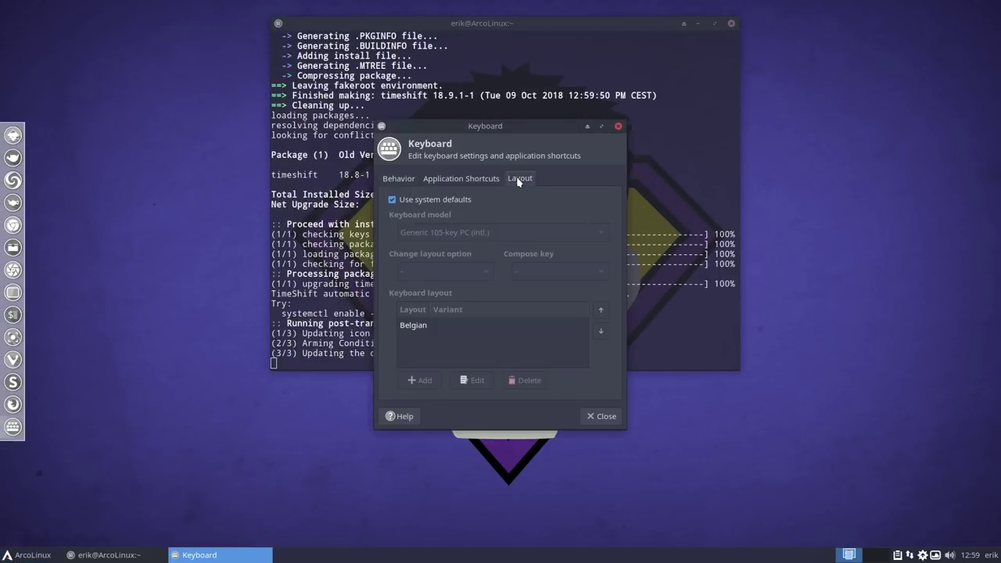
pyautogui.click(488, 179)
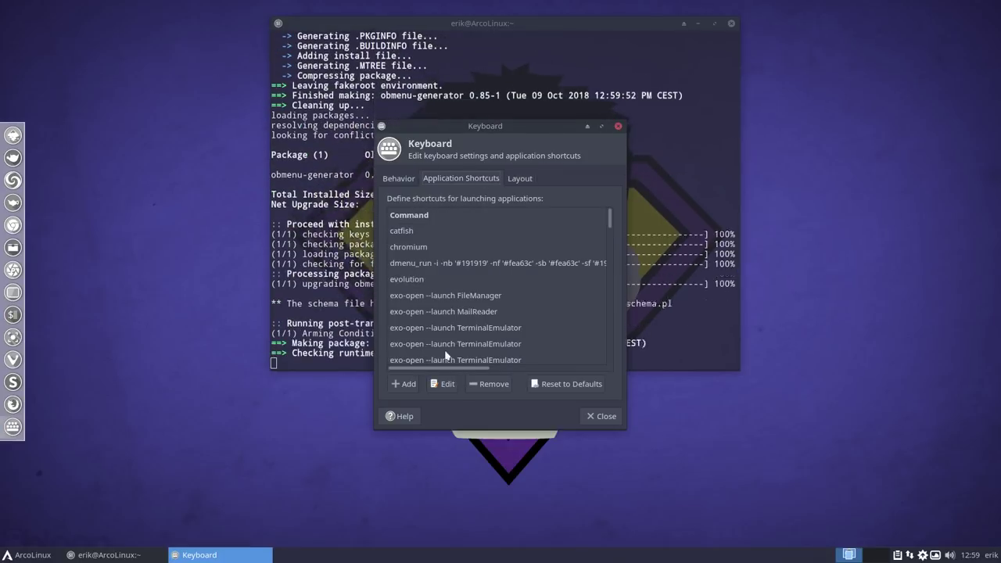
pyautogui.click(617, 127)
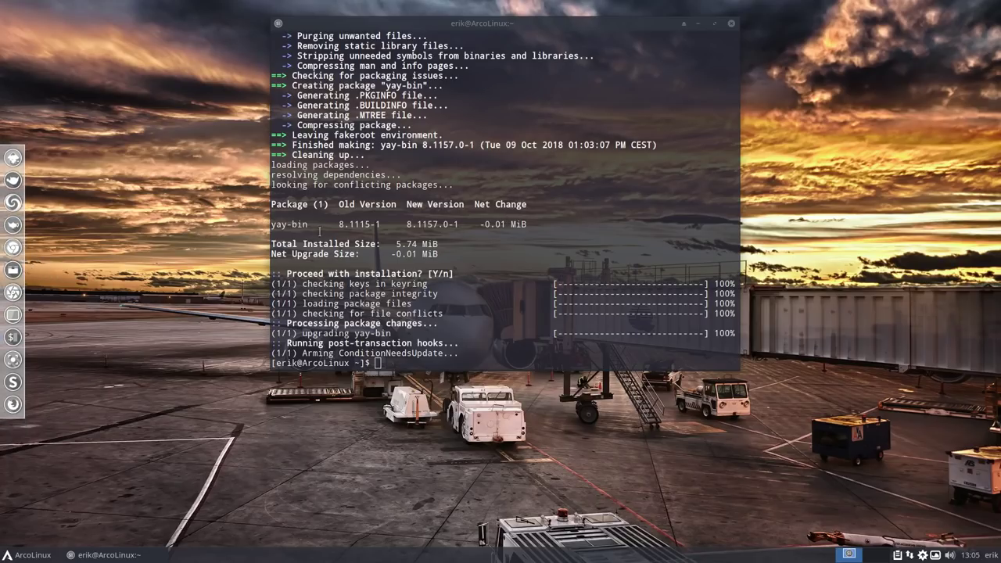
# Highlight the yay-bin package name in the finished upgrade output and close the terminal
pyautogui.click(295, 225)
pyautogui.doubleClick(294, 225)
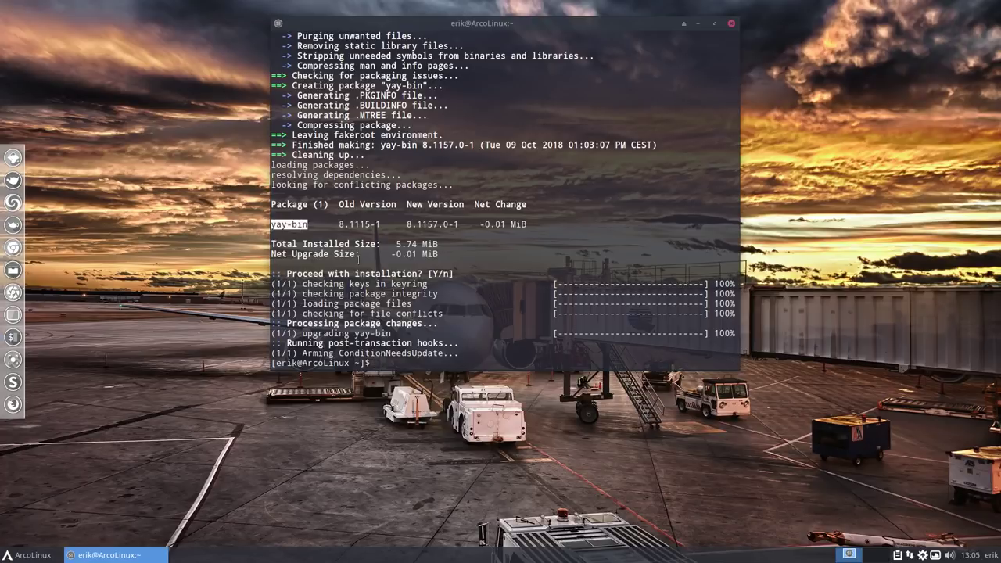
pyautogui.click(731, 24)
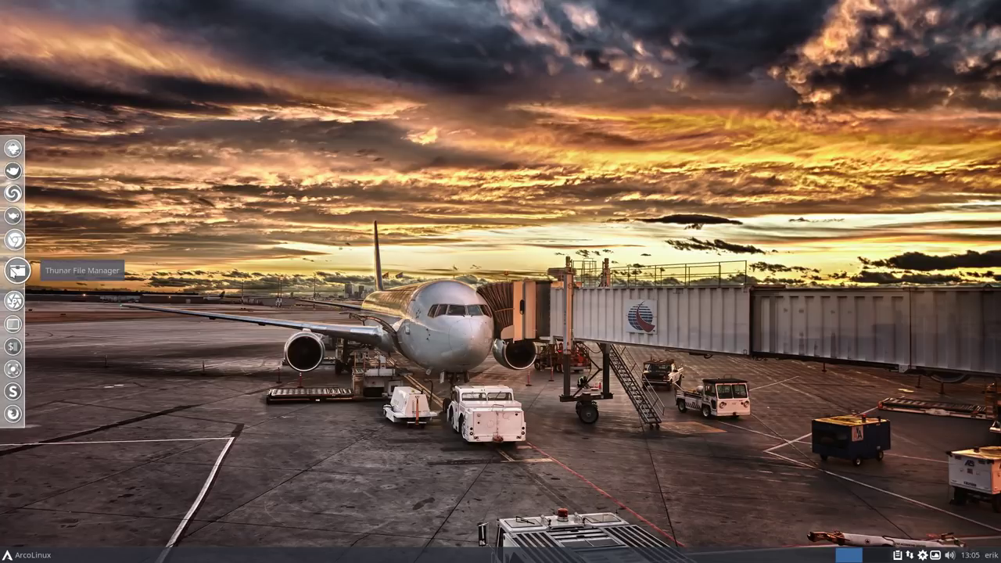
# Show the hidden files of the home folder in Thunar and select .bashrc and .bashrc-latest
pyautogui.click(12, 269)
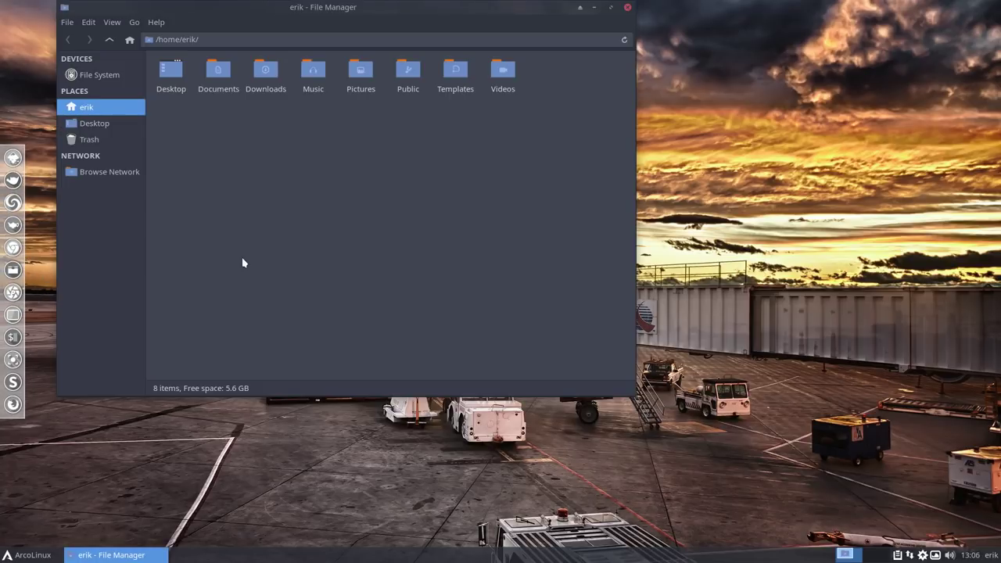
pyautogui.hotkey('ctrl', 'h')
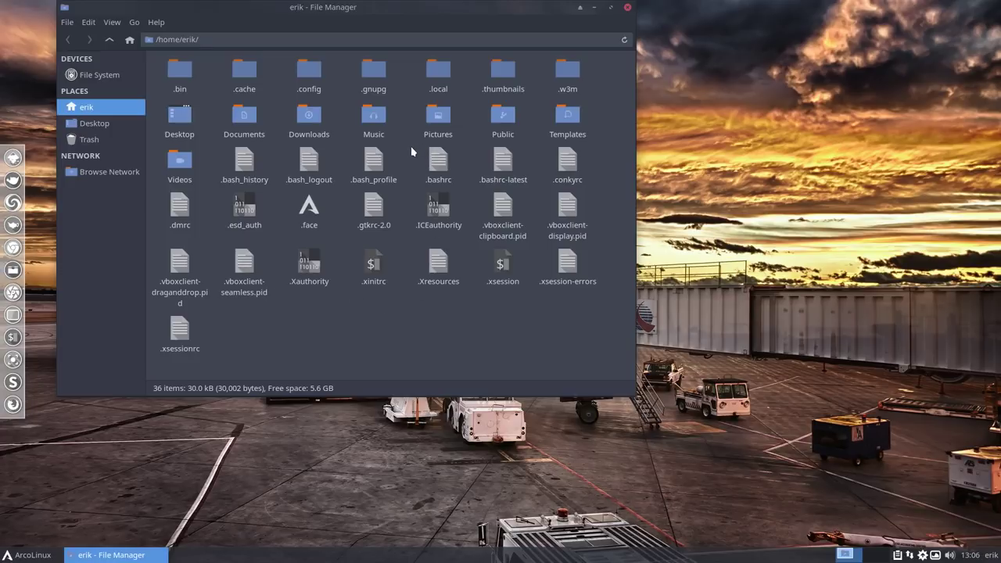
pyautogui.moveTo(409, 145); pyautogui.dragTo(522, 206)
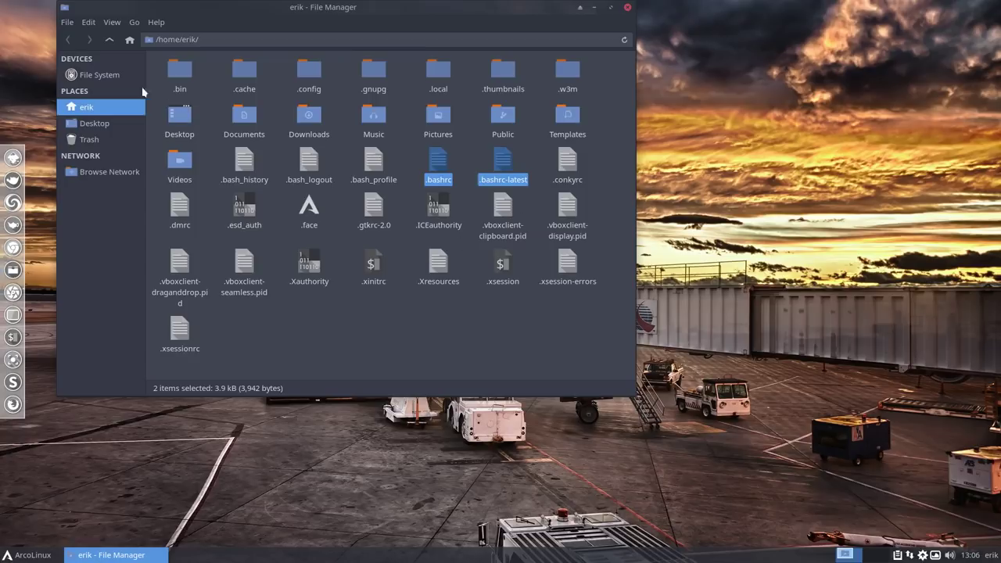
# Browse to /etc from the file system root and add its skel folder as a bookmark under Places
pyautogui.click(109, 77)
pyautogui.doubleClick(303, 72)
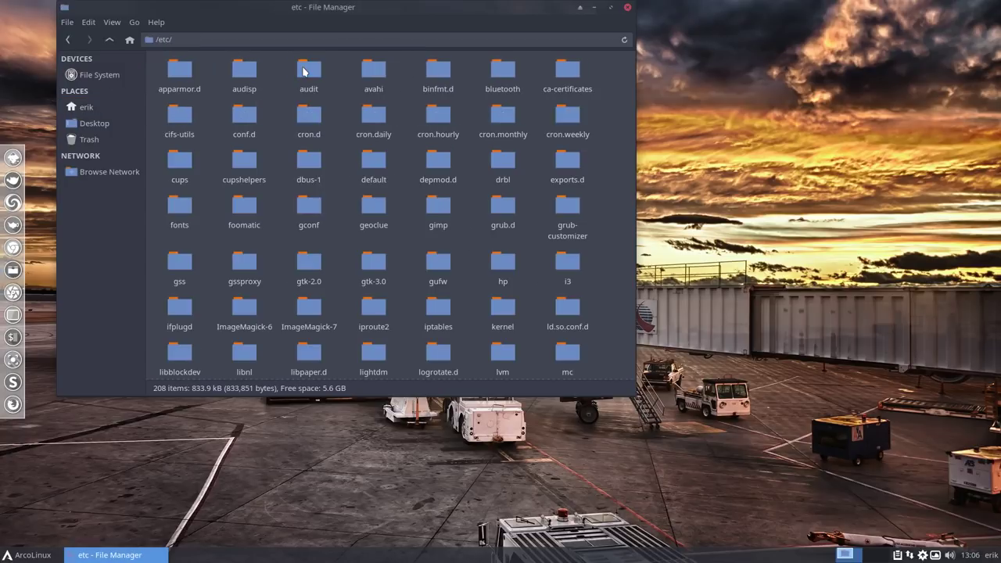
pyautogui.write('sk')
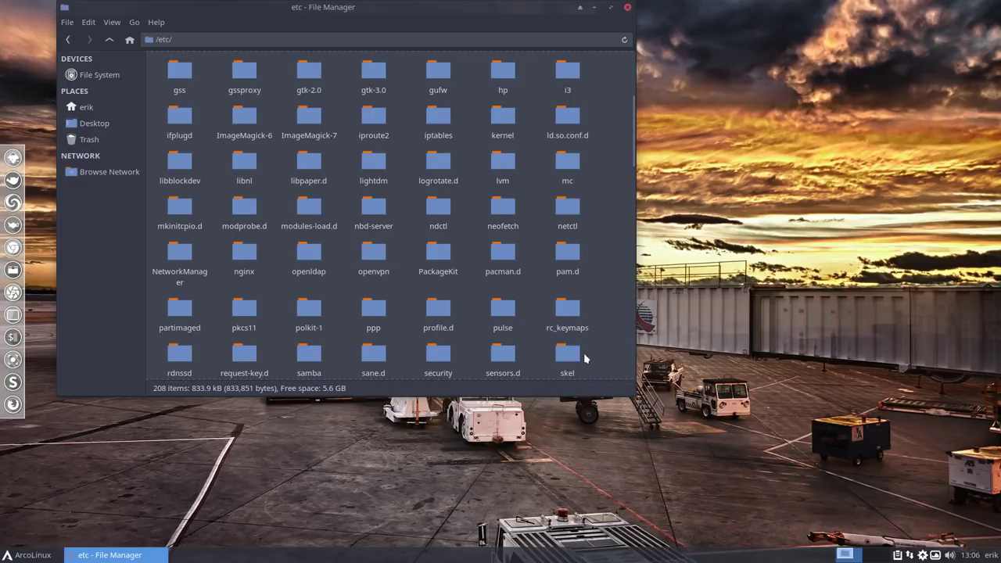
pyautogui.moveTo(573, 358); pyautogui.dragTo(105, 157)
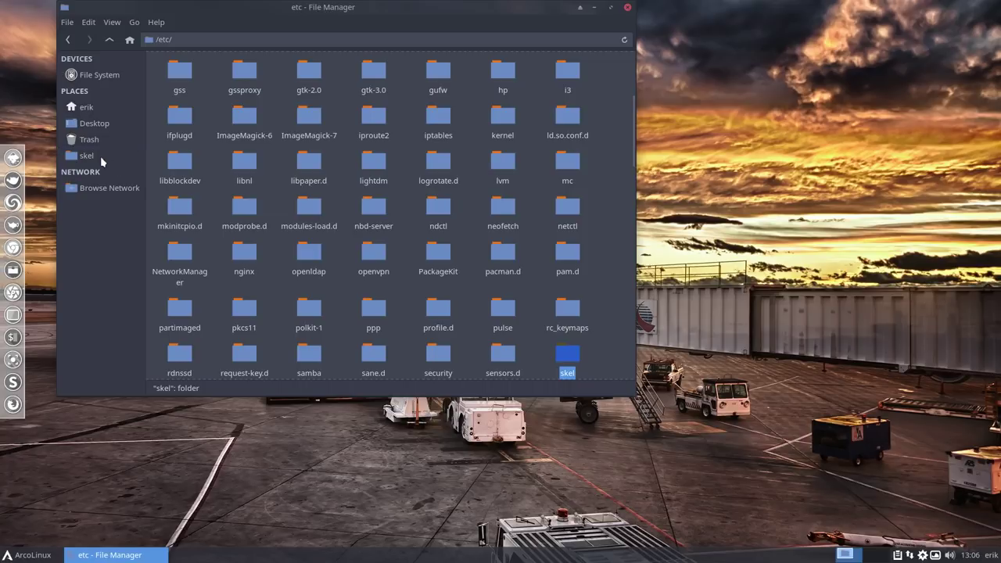
# Open the skel bookmark and place its window side by side with a second file manager window showing the home folder
pyautogui.click(88, 156)
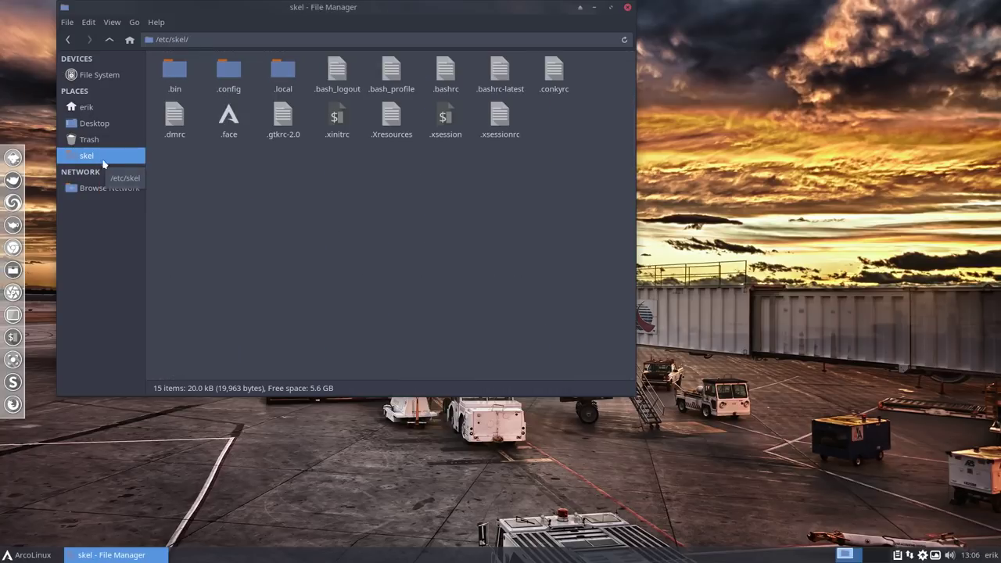
pyautogui.moveTo(209, 179); pyautogui.dragTo(598, 91)
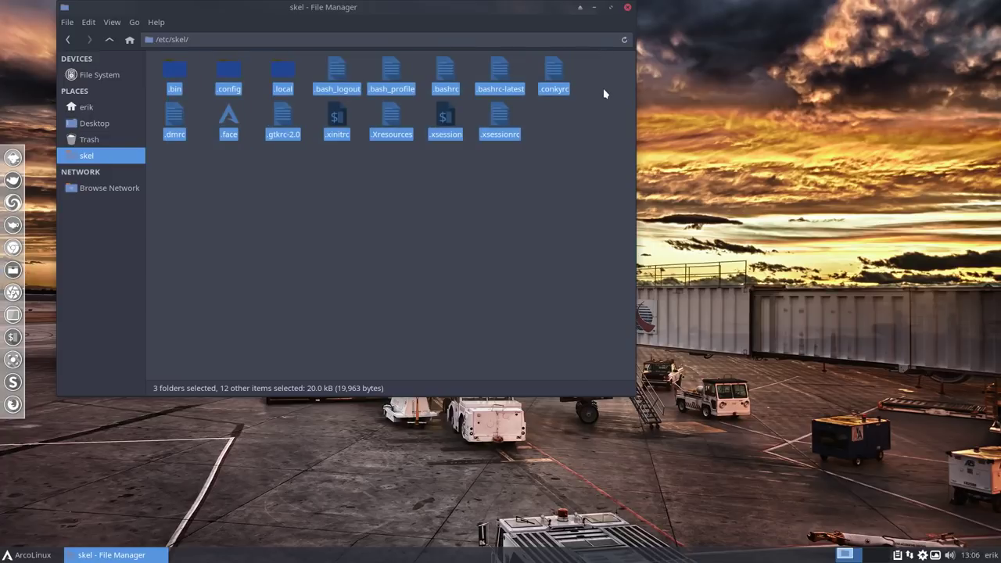
pyautogui.rightClick(694, 147)
pyautogui.click(743, 160)
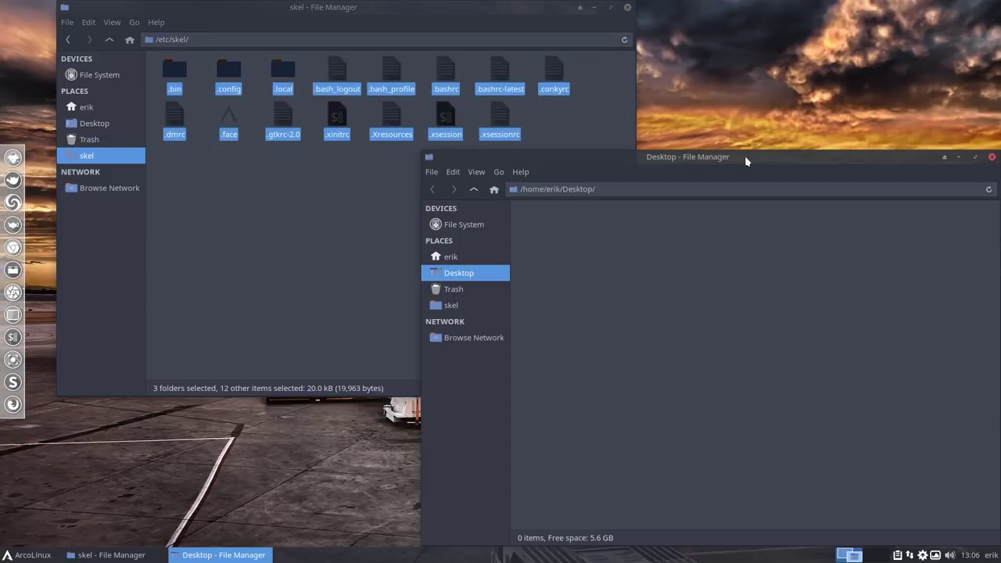
pyautogui.click(452, 256)
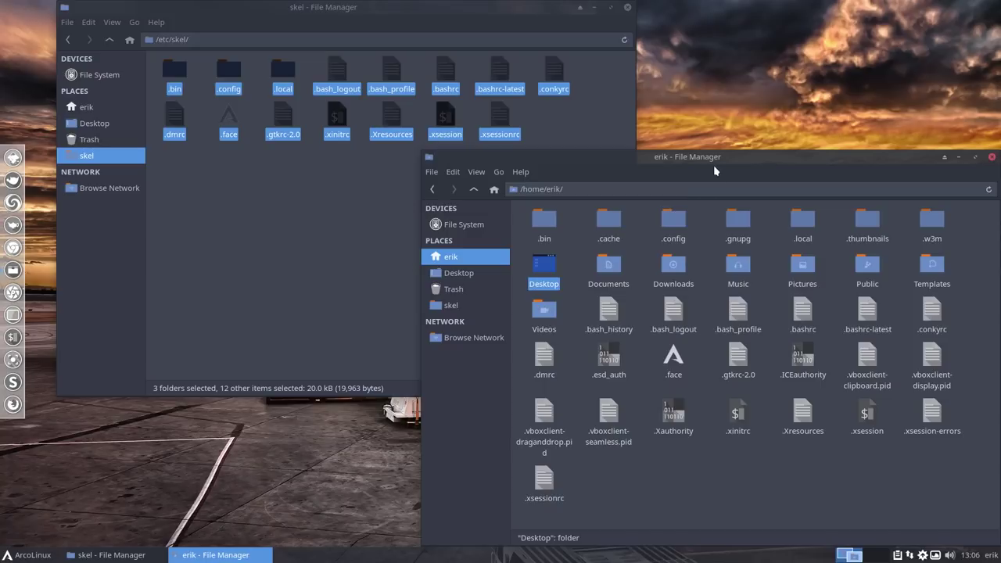
pyautogui.moveTo(713, 170); pyautogui.dragTo(999, 180)
pyautogui.moveTo(356, 19); pyautogui.dragTo(6, 356)
pyautogui.click(279, 301)
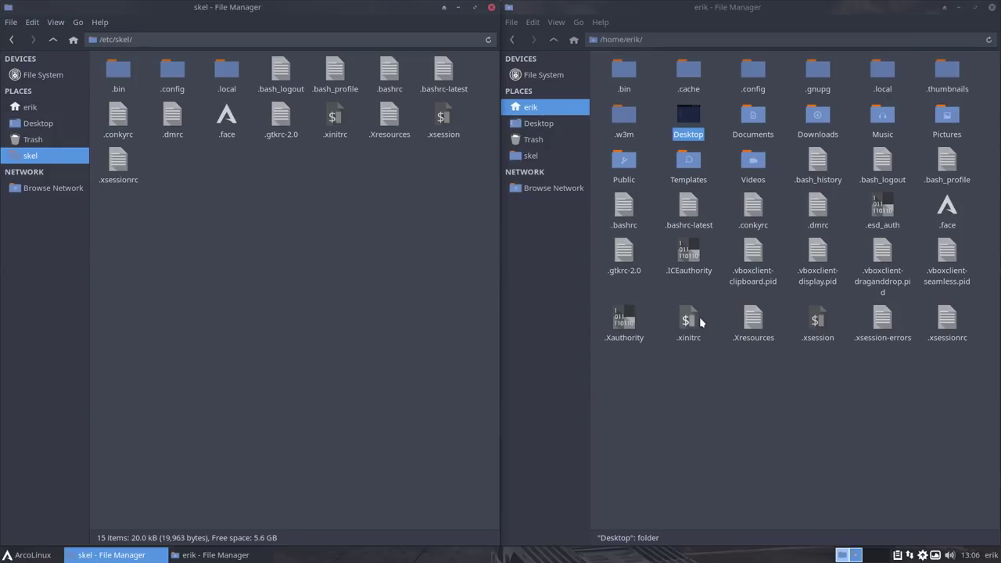
# Select .bashrc in the home folder and look into the home folder's .config directory
pyautogui.click(624, 203)
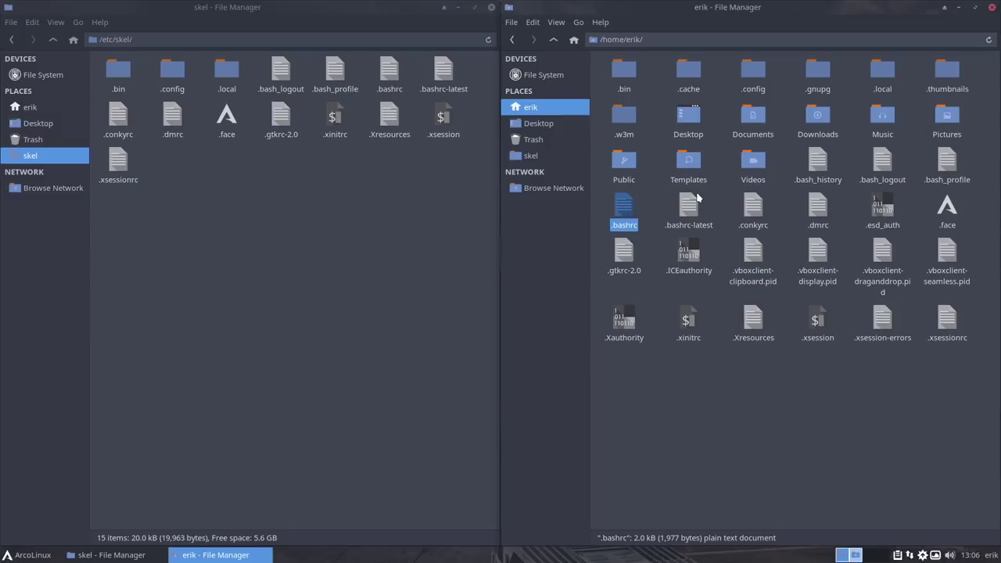
pyautogui.doubleClick(752, 77)
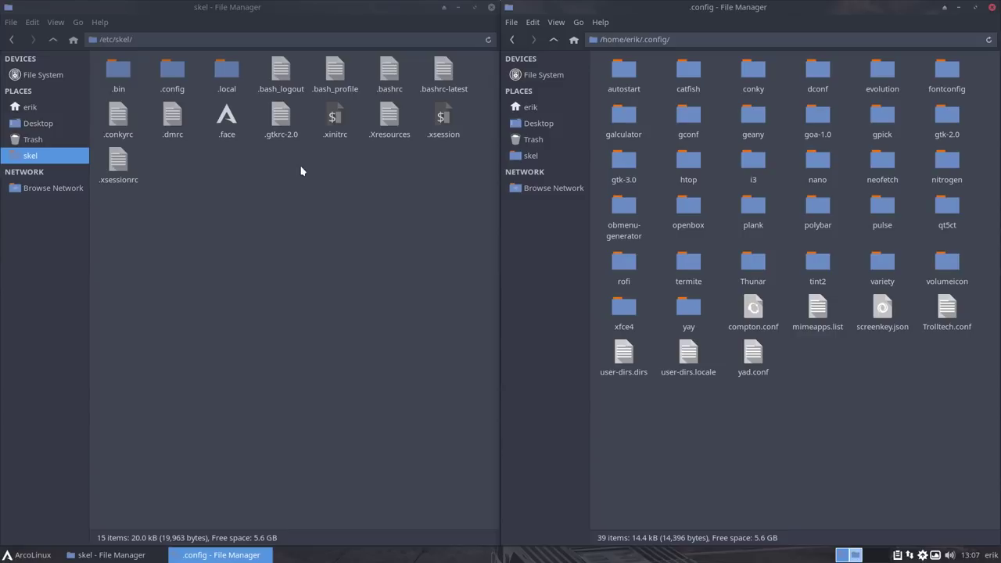
pyautogui.click(257, 160)
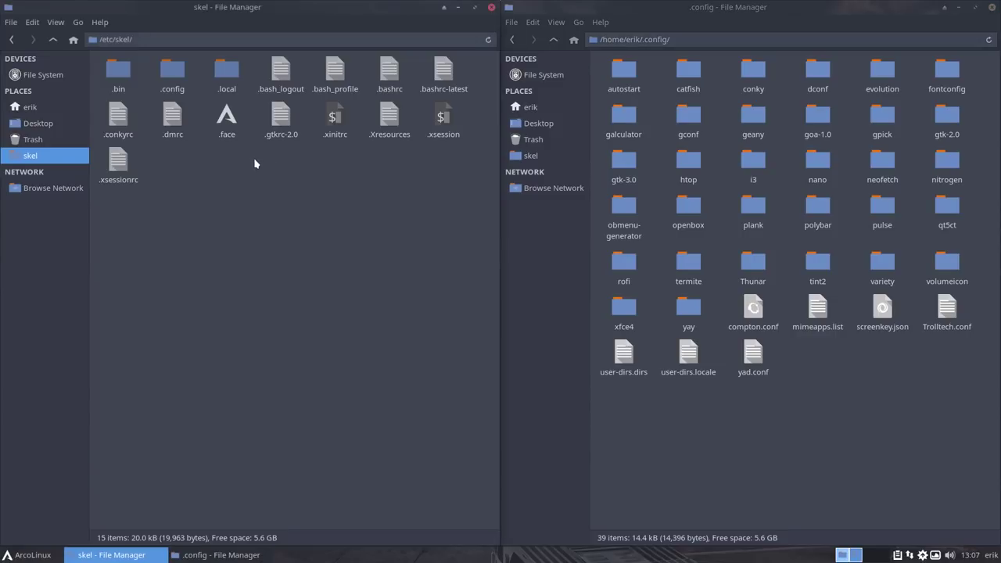
# Copy all contents of /etc/skel into the home folder, replacing all existing files
pyautogui.moveTo(95, 65); pyautogui.dragTo(477, 204)
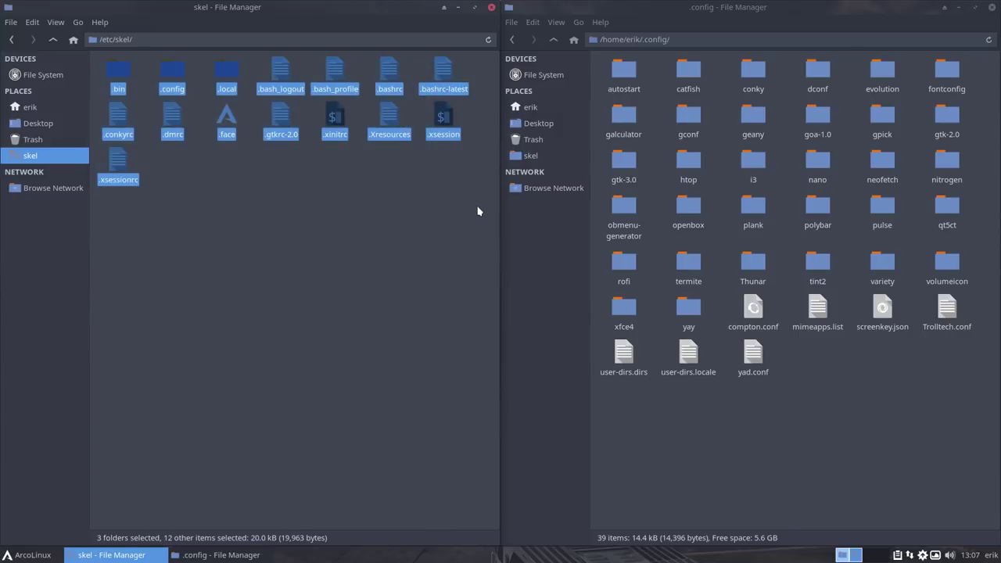
pyautogui.click(769, 414)
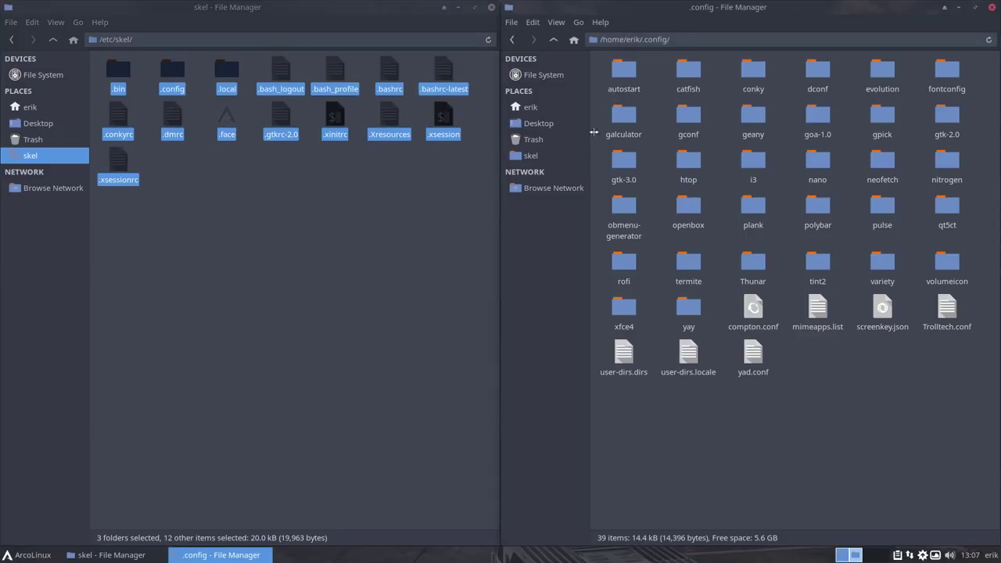
pyautogui.click(553, 39)
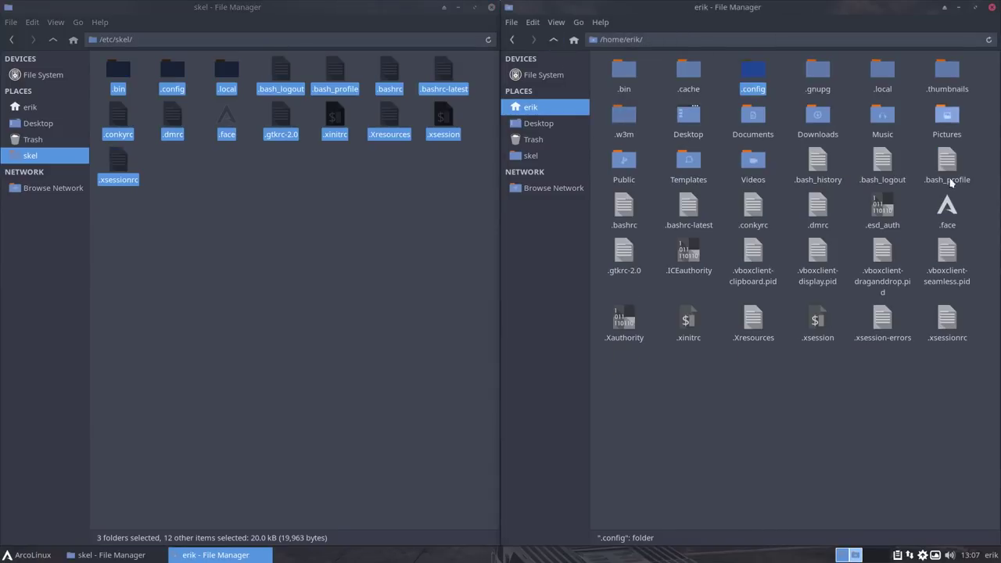
pyautogui.click(723, 371)
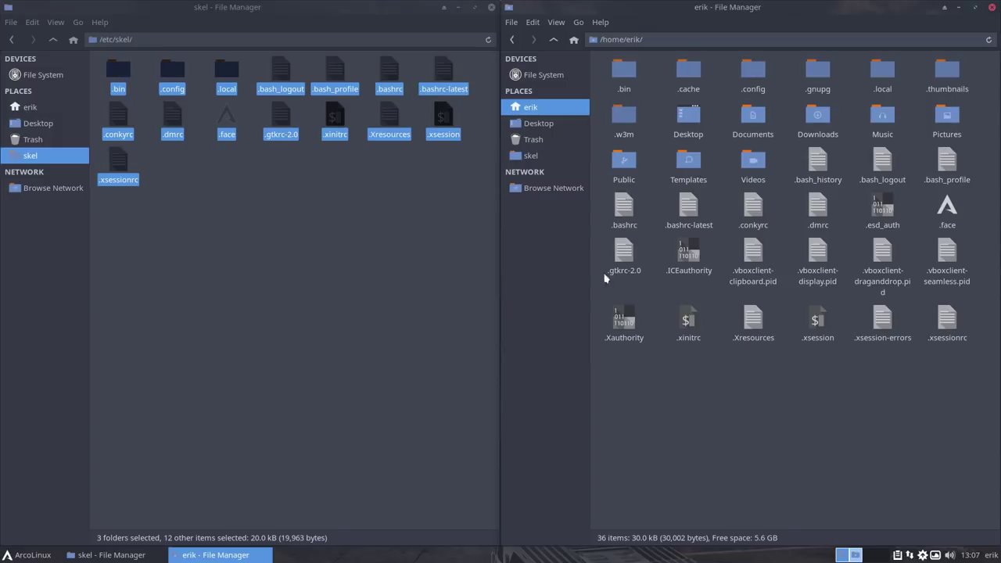
pyautogui.hotkey('ctrl', 'v')
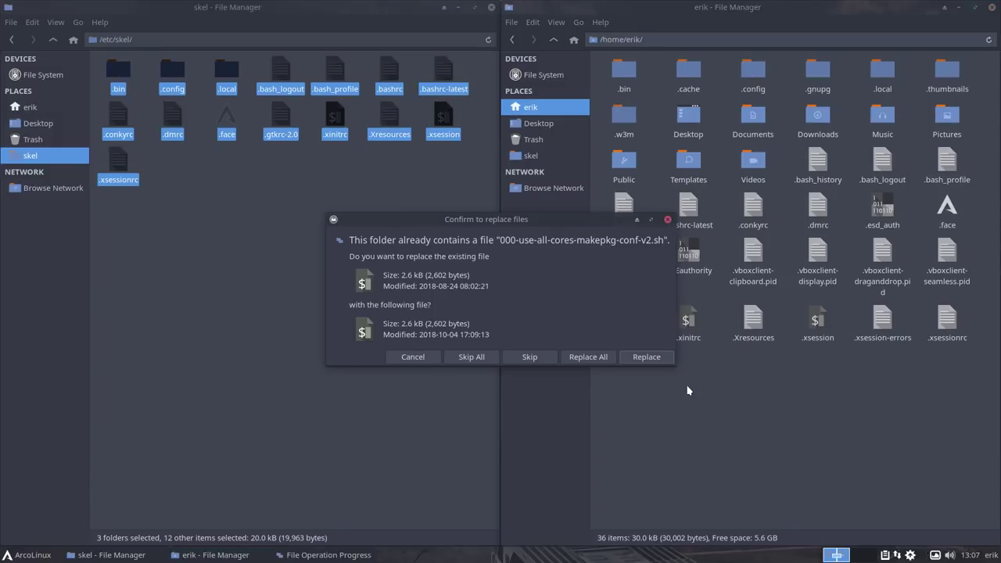
pyautogui.click(588, 356)
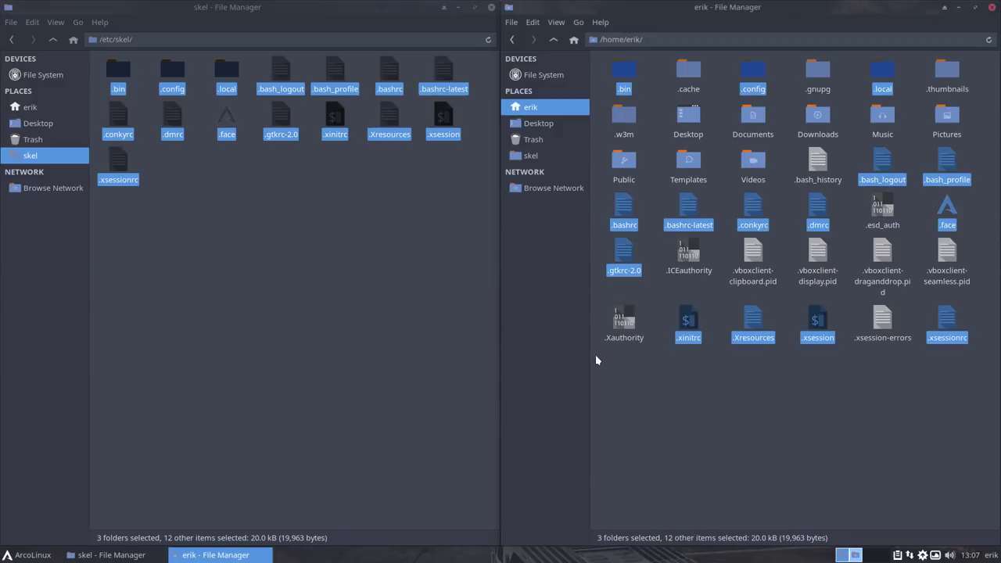
pyautogui.click(793, 416)
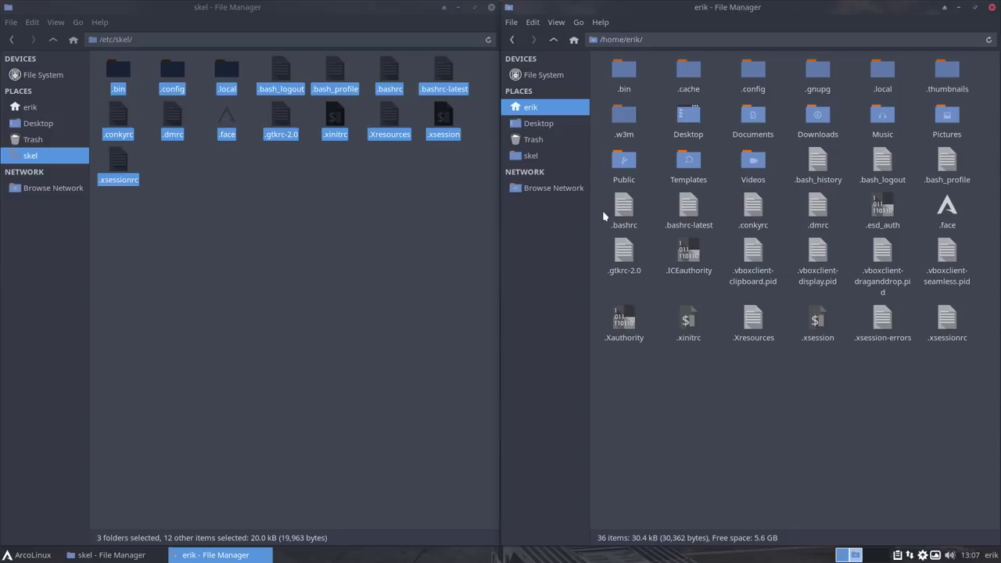
# Compare the home folder's .bashrc and .bashrc-latest in a maximized Meld window and look through their differences
pyautogui.moveTo(599, 194); pyautogui.dragTo(712, 231)
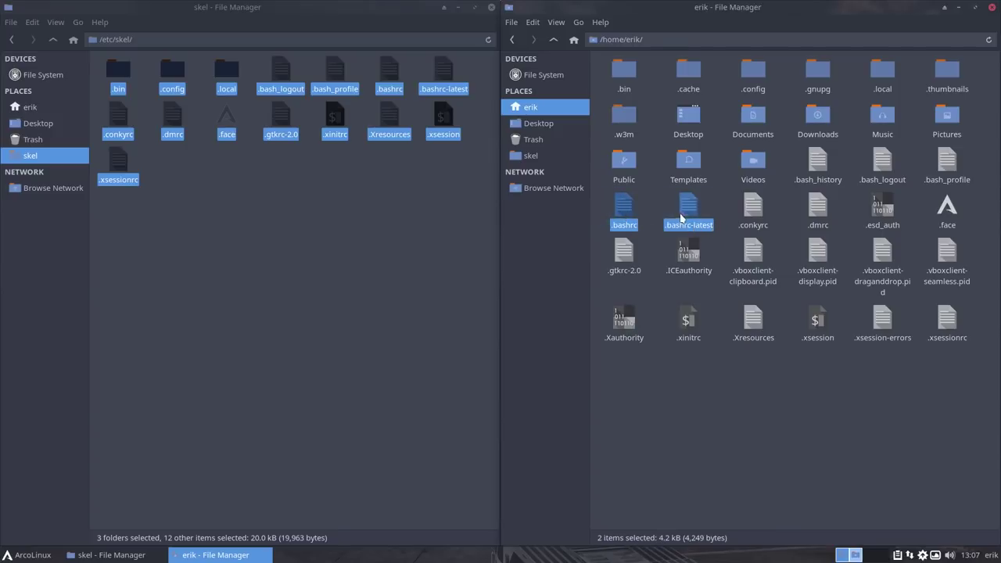
pyautogui.rightClick(691, 209)
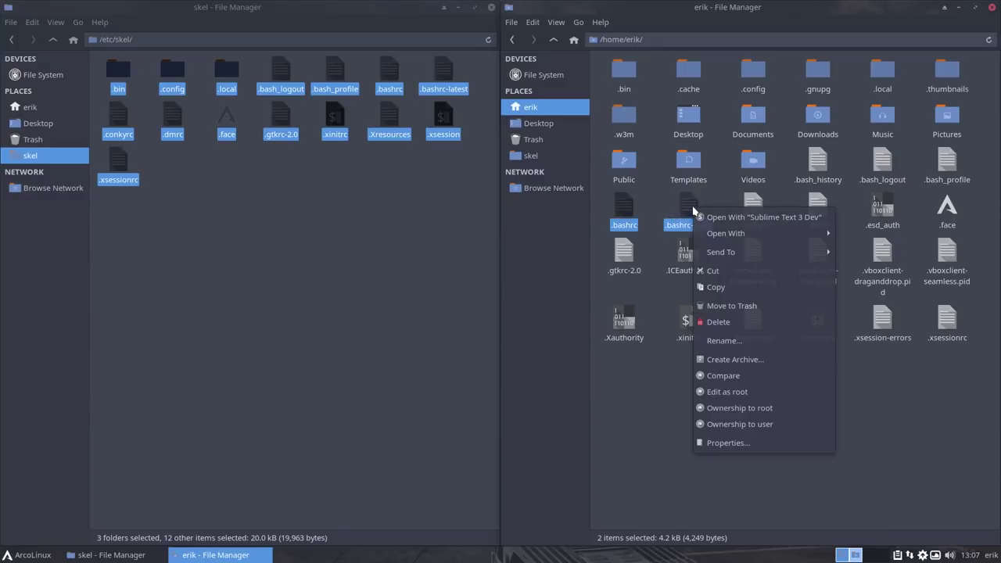
pyautogui.click(743, 377)
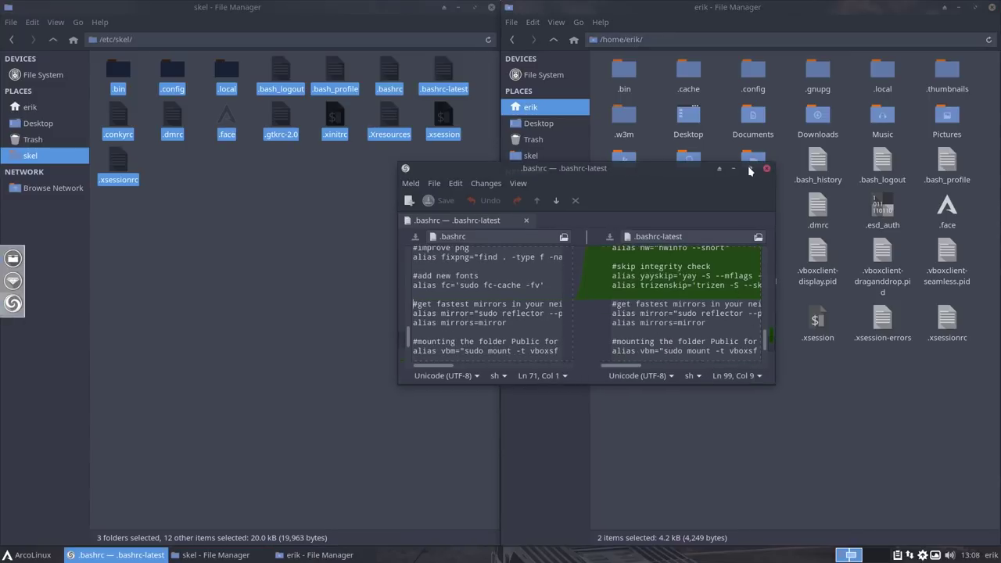
pyautogui.click(749, 168)
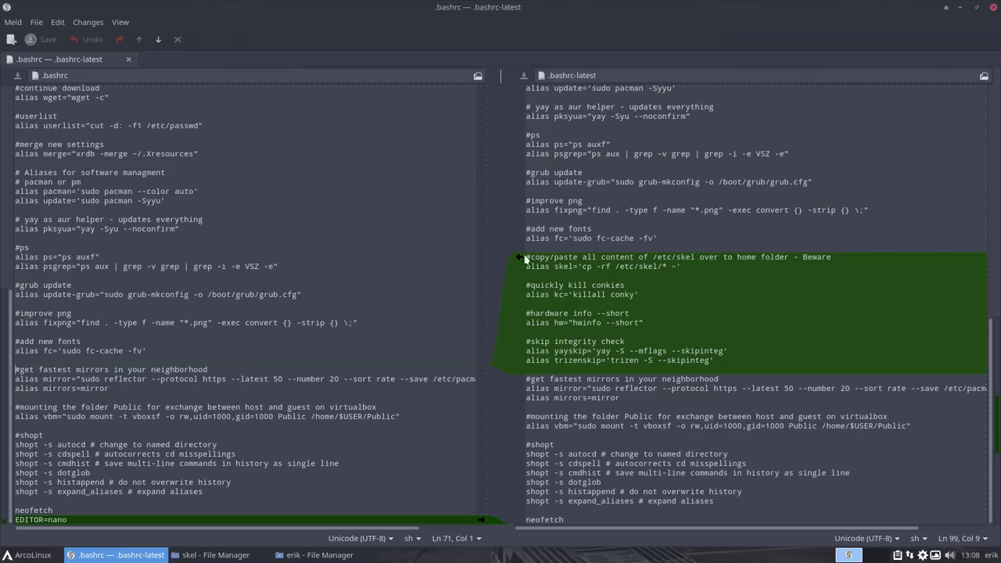
pyautogui.scroll(6, 283, 372)
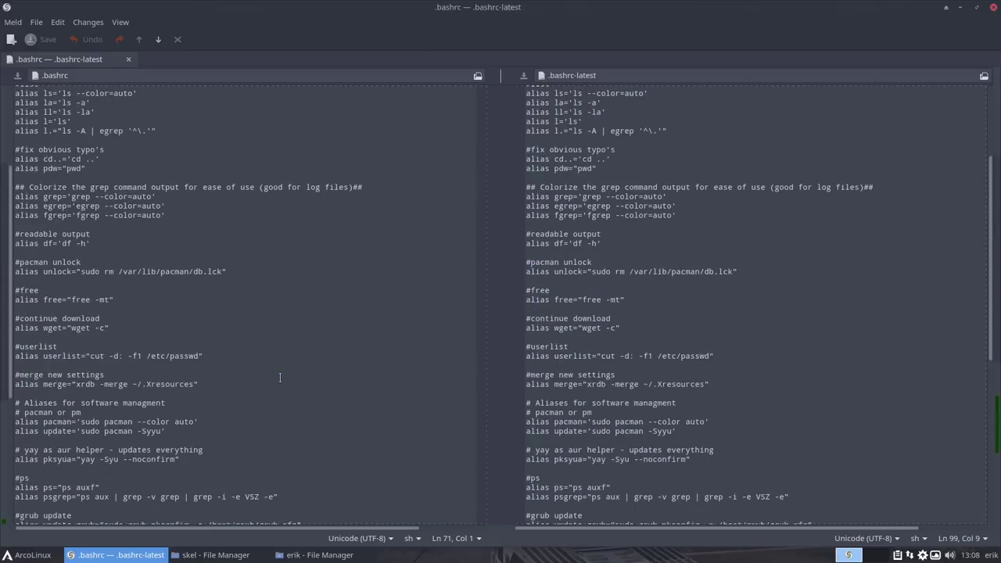
pyautogui.scroll(-6, 282, 375)
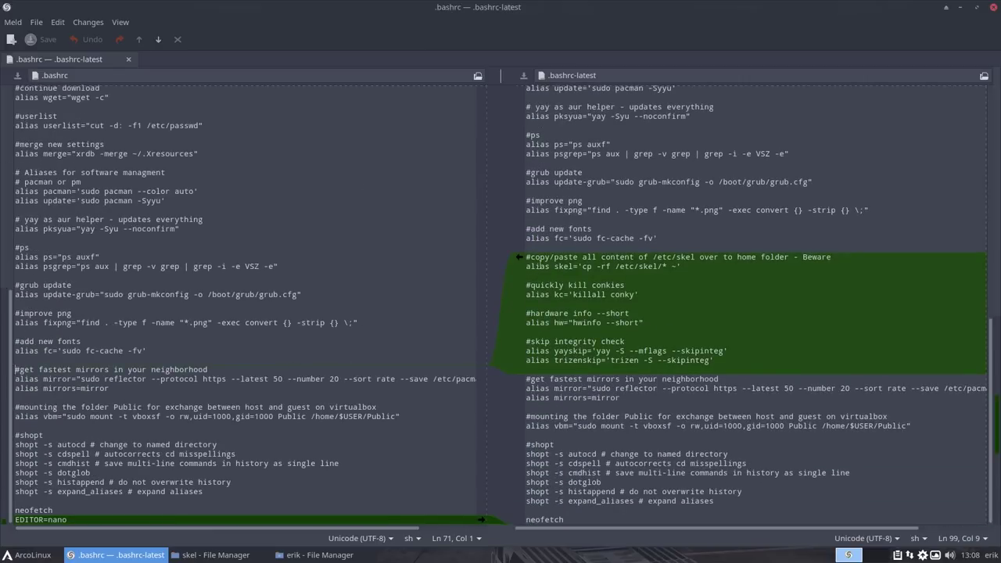
# Examine the skel, kc, hw, yayskip and trizenskip aliases in .bashrc-latest, highlighting parts of their definitions
pyautogui.doubleClick(562, 267)
pyautogui.moveTo(582, 266); pyautogui.dragTo(664, 267)
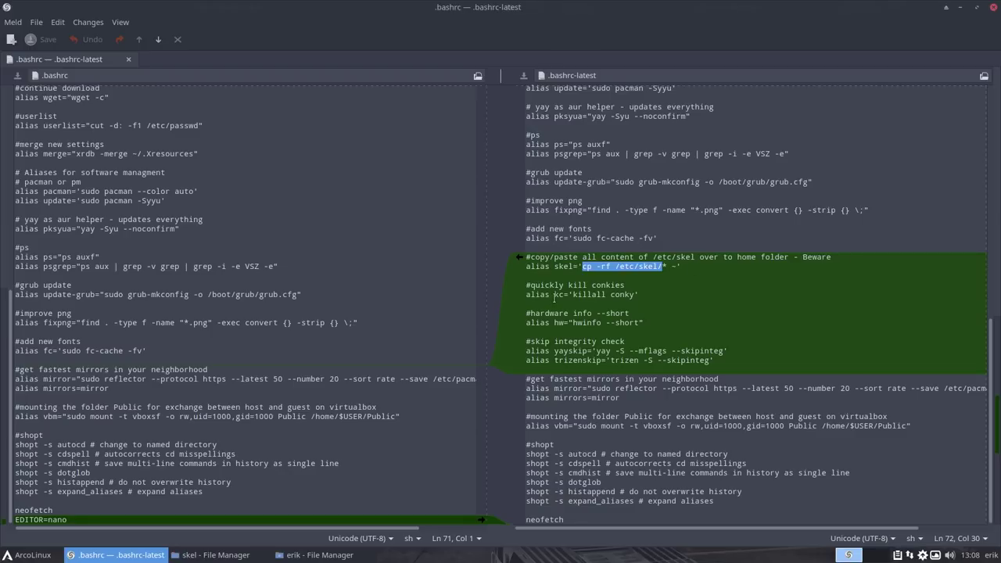
pyautogui.moveTo(554, 295); pyautogui.dragTo(564, 294)
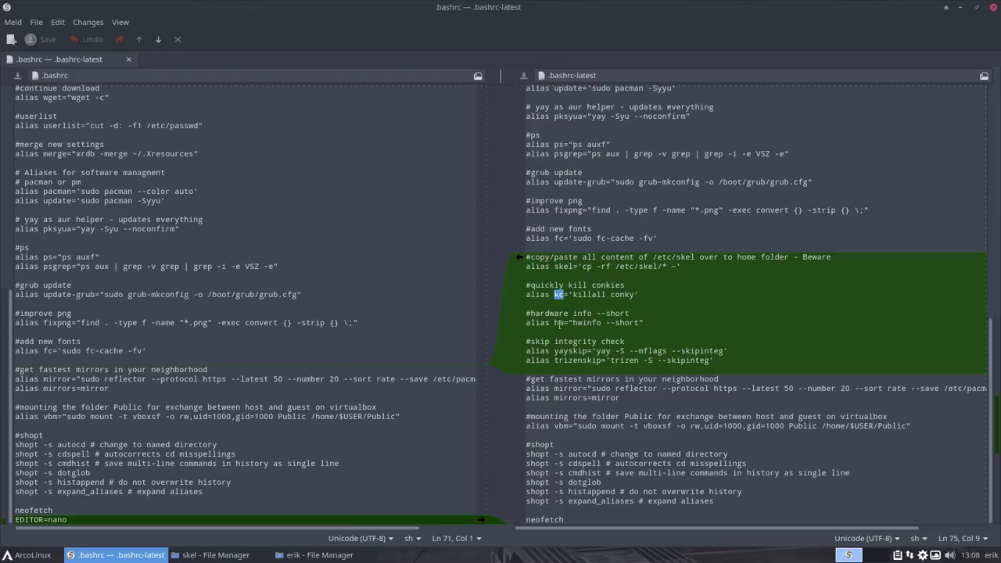
pyautogui.click(561, 323)
pyautogui.moveTo(609, 322); pyautogui.dragTo(638, 322)
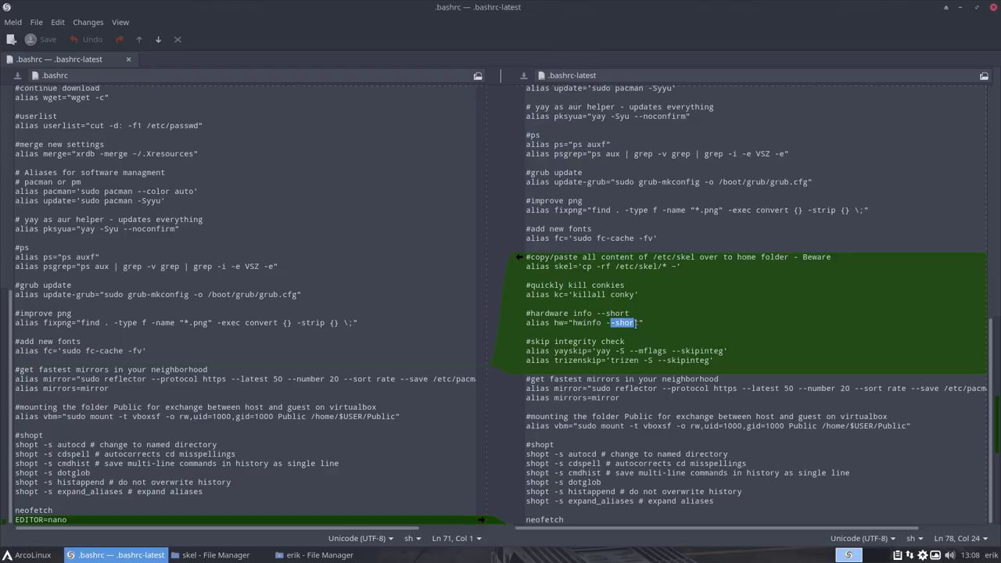
pyautogui.moveTo(565, 322); pyautogui.dragTo(554, 322)
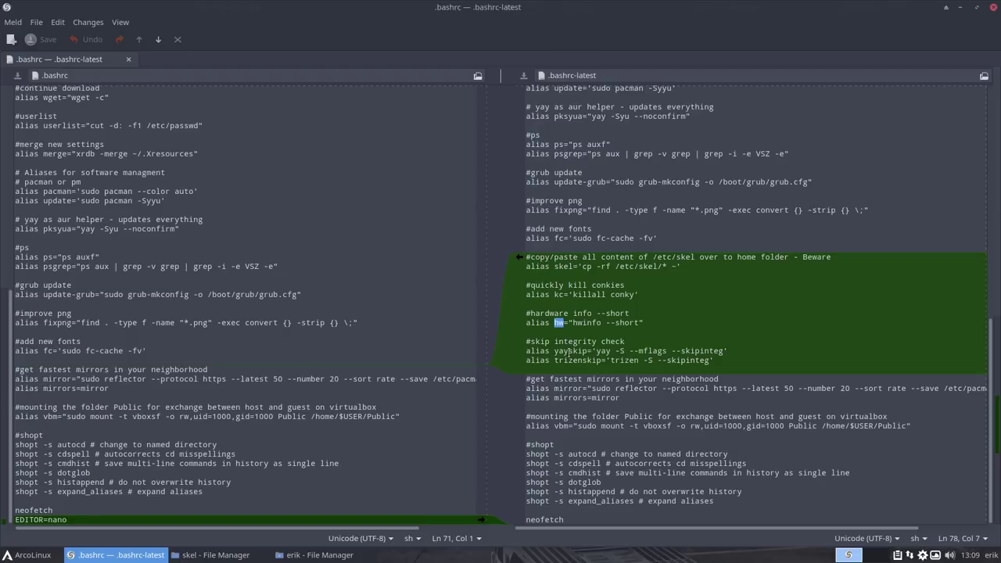
pyautogui.moveTo(554, 351); pyautogui.dragTo(587, 351)
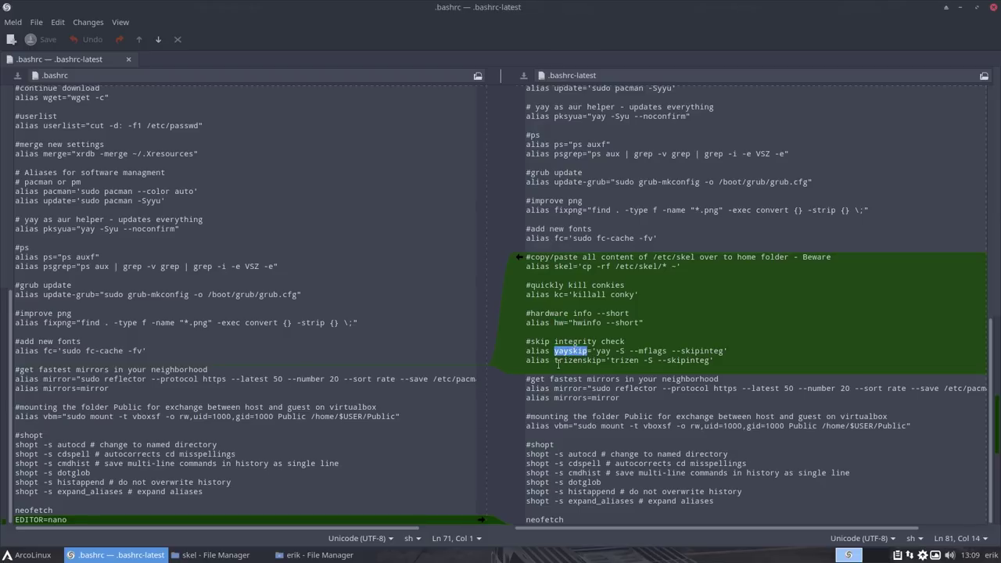
pyautogui.click(558, 363)
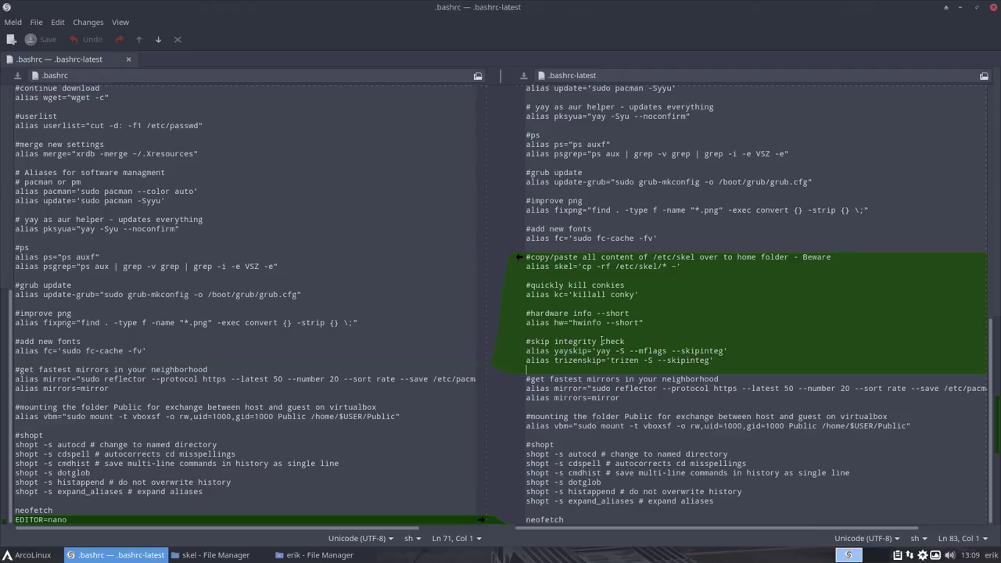
# Merge the highlighted block of new aliases from .bashrc-latest into .bashrc and check the EDITOR=nano line at its end
pyautogui.click(518, 256)
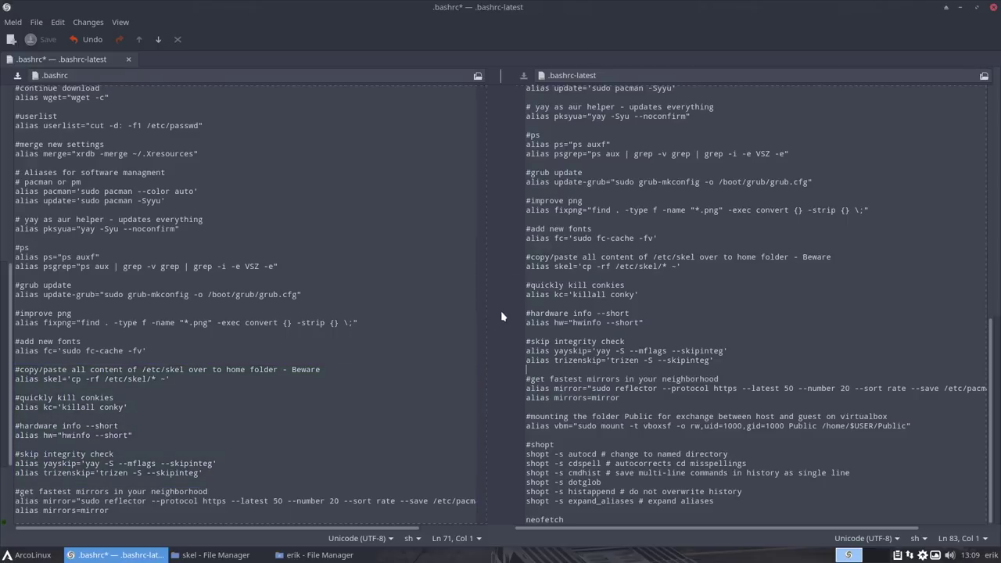
pyautogui.scroll(-4, 442, 336)
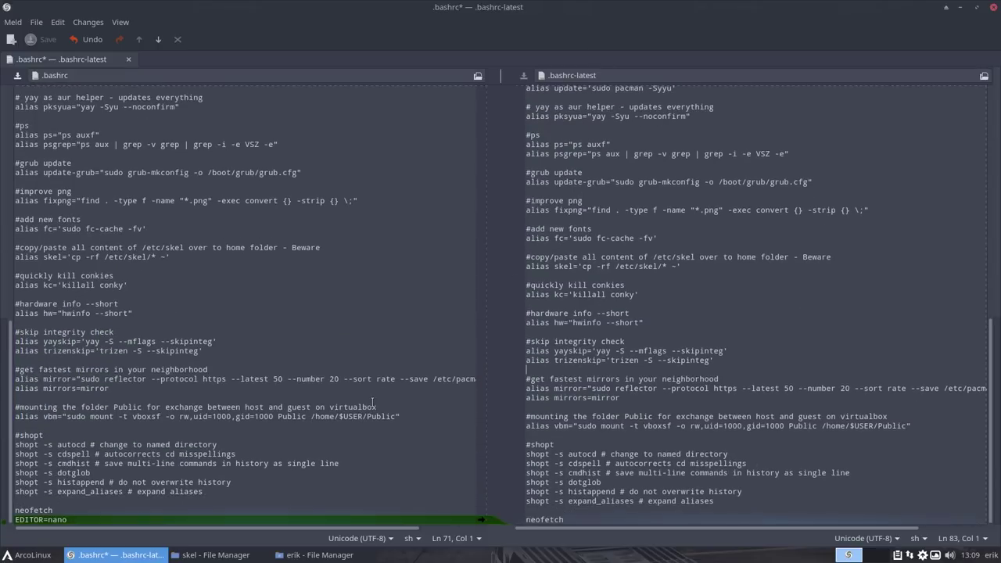
pyautogui.tripleClick(83, 519)
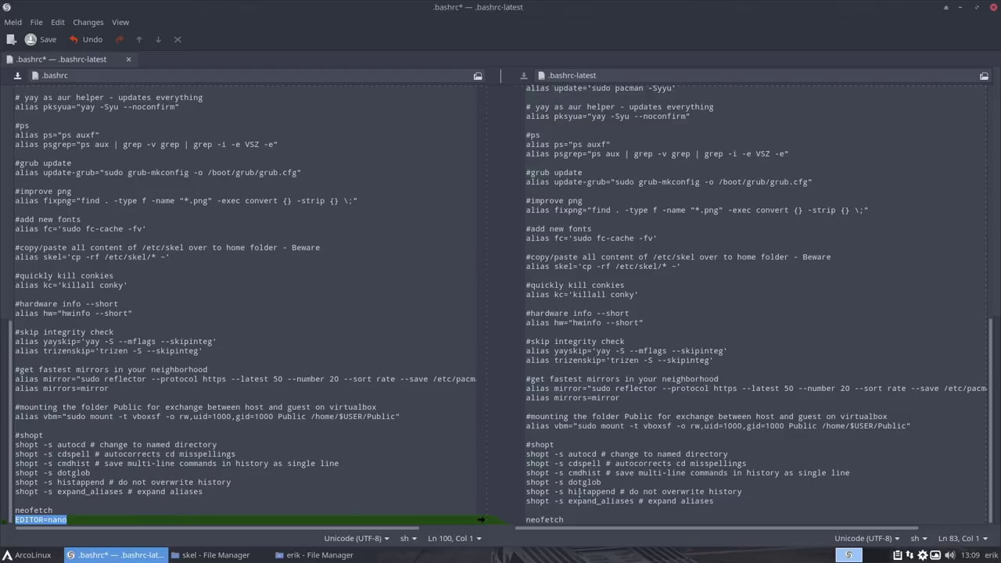
pyautogui.click(216, 436)
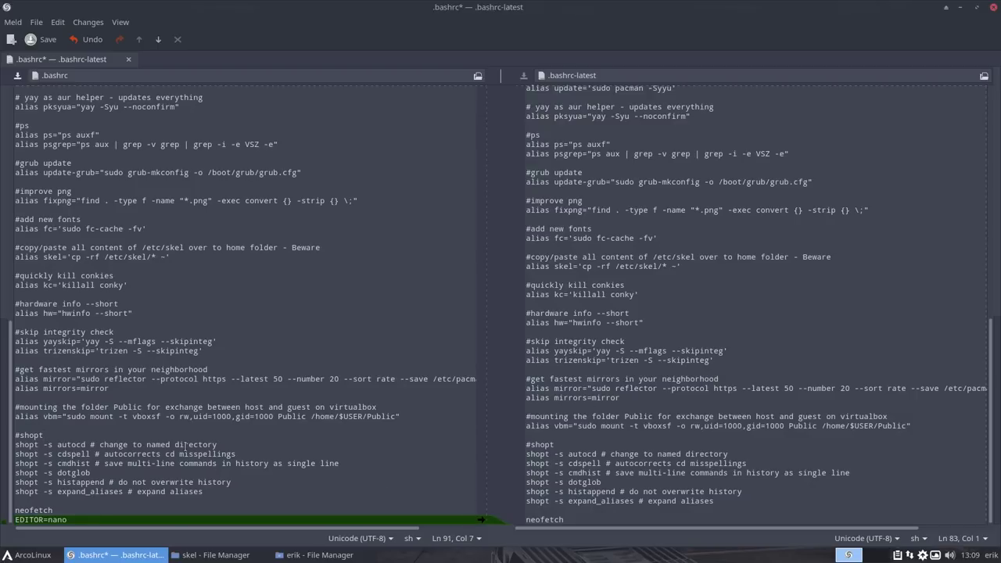
pyautogui.click(191, 394)
pyautogui.hotkey('ctrl', 'a')
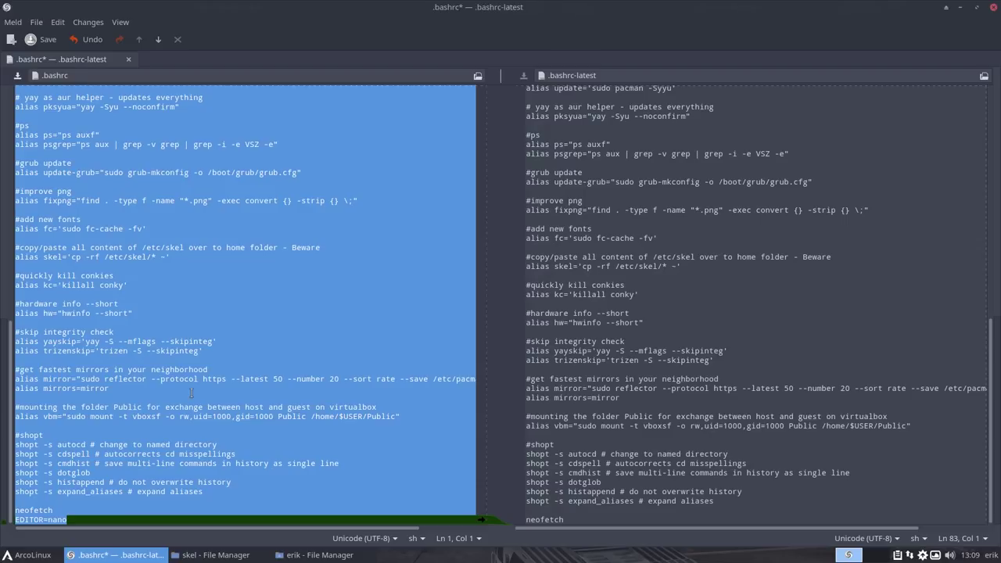
# Close the comparison, saving the changes to .bashrc, and quit Meld
pyautogui.click(129, 58)
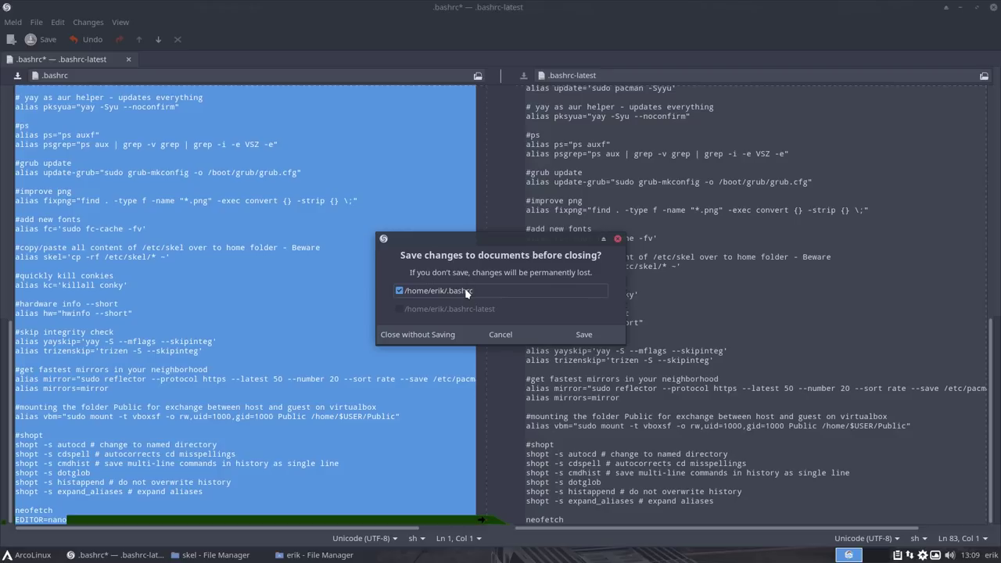
pyautogui.click(582, 334)
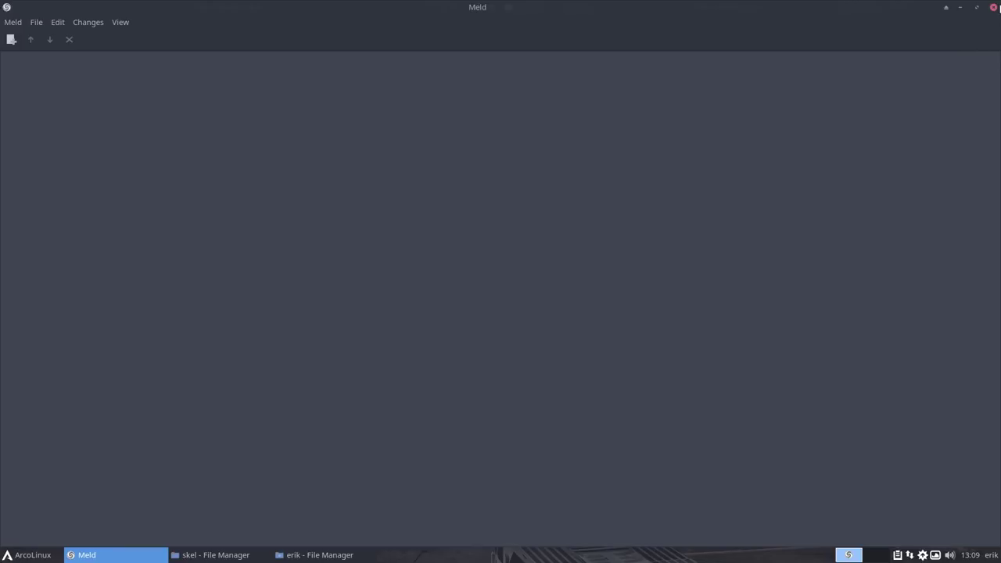
pyautogui.click(993, 7)
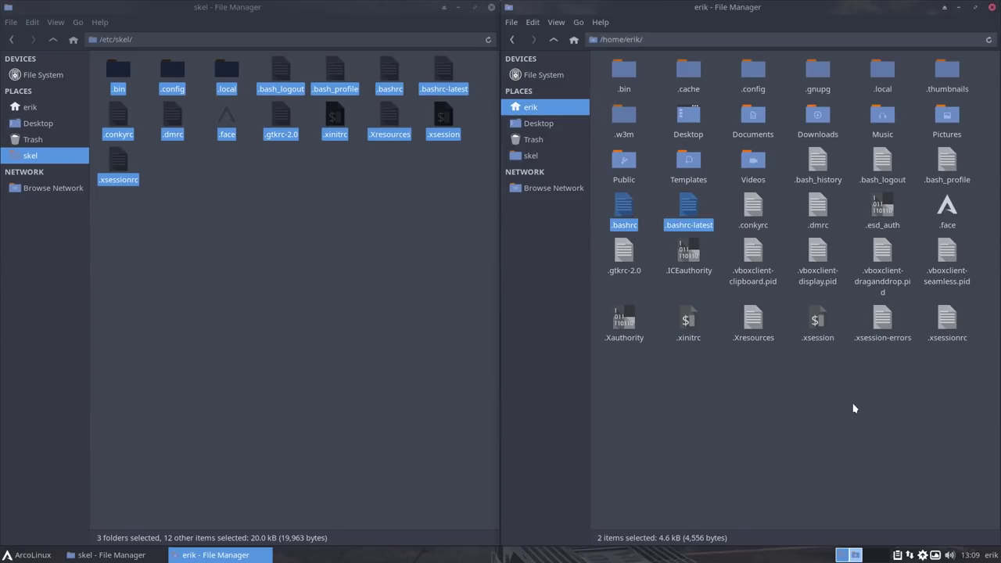
# Open .bashrc from /etc/skel in a maximized Sublime Text window and look through its aliases
pyautogui.click(837, 416)
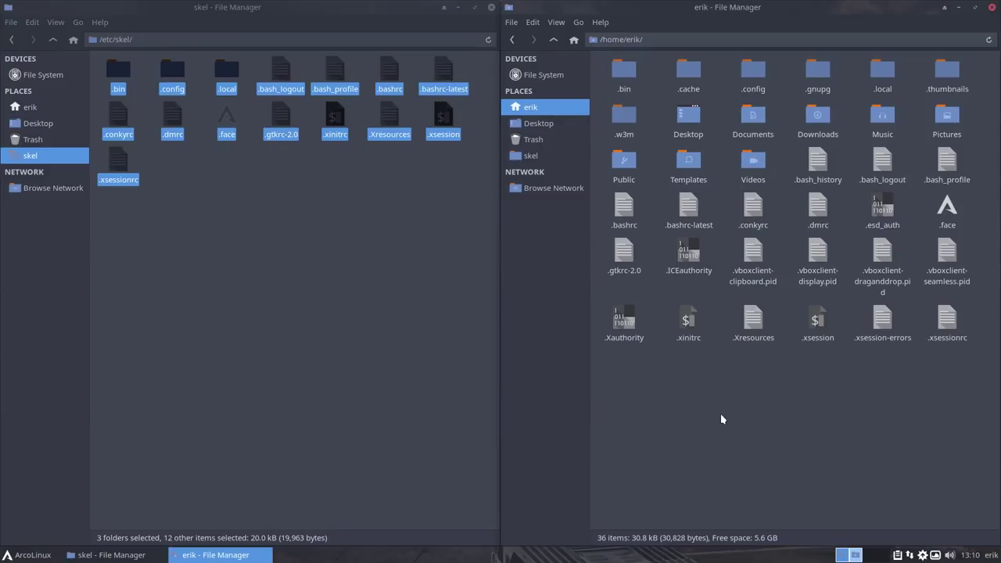
pyautogui.click(289, 243)
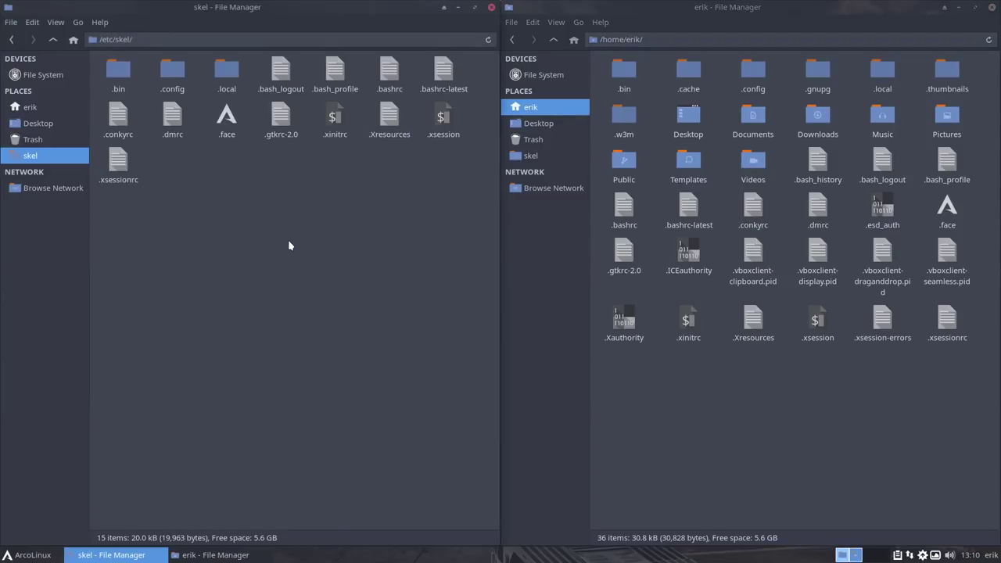
pyautogui.click(386, 69)
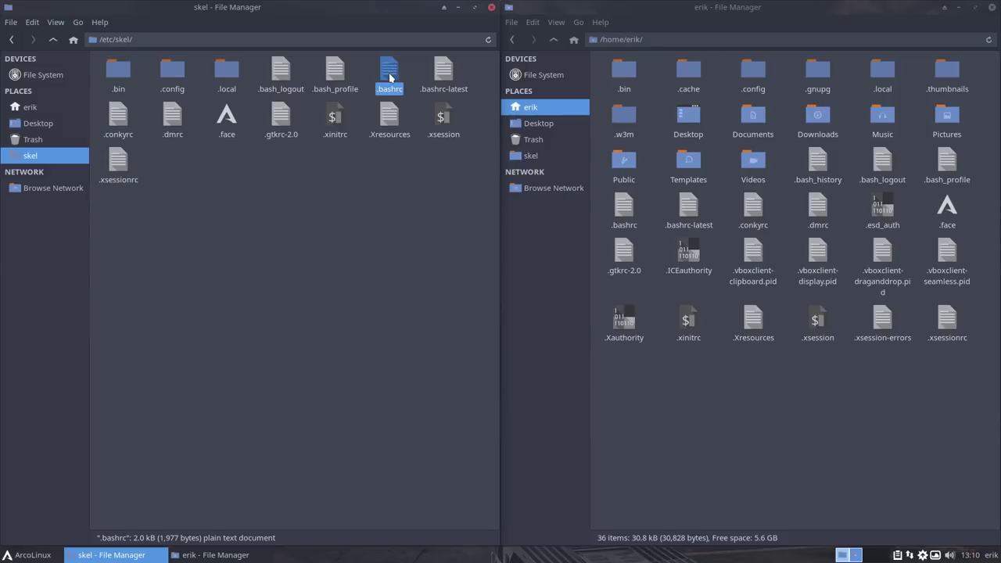
pyautogui.doubleClick(389, 76)
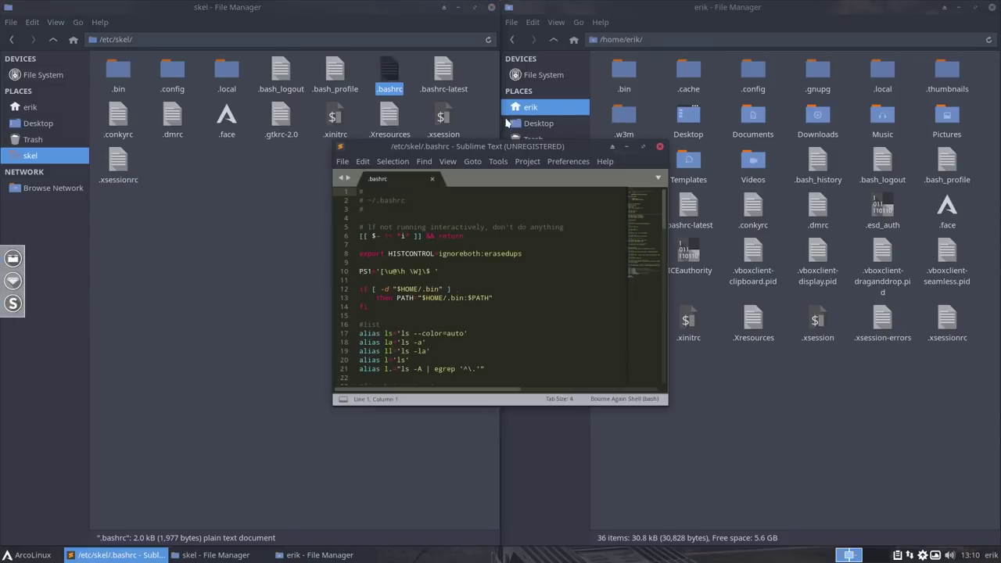
pyautogui.doubleClick(513, 145)
pyautogui.scroll(-15, 246, 306)
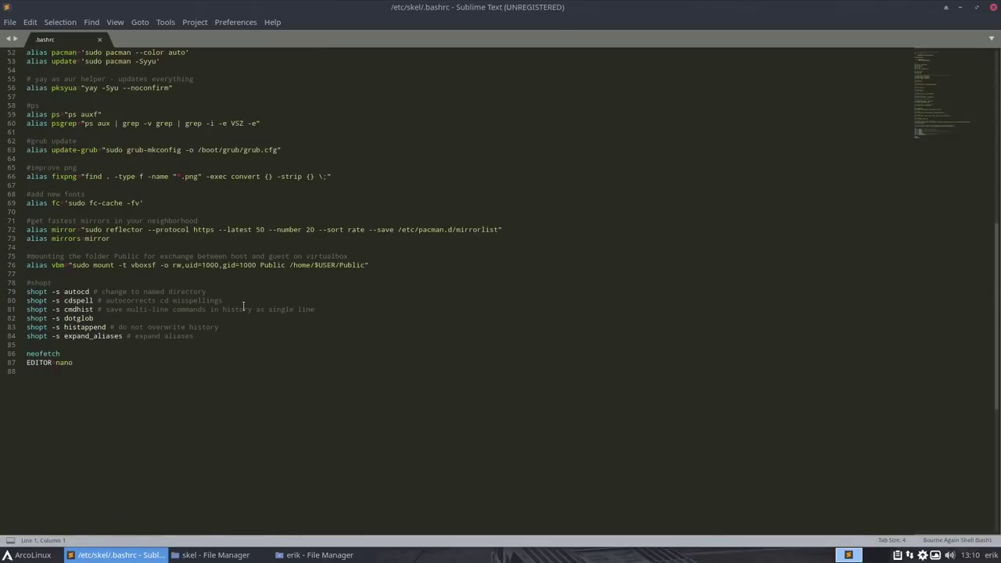
pyautogui.scroll(4, 243, 306)
pyautogui.click(184, 282)
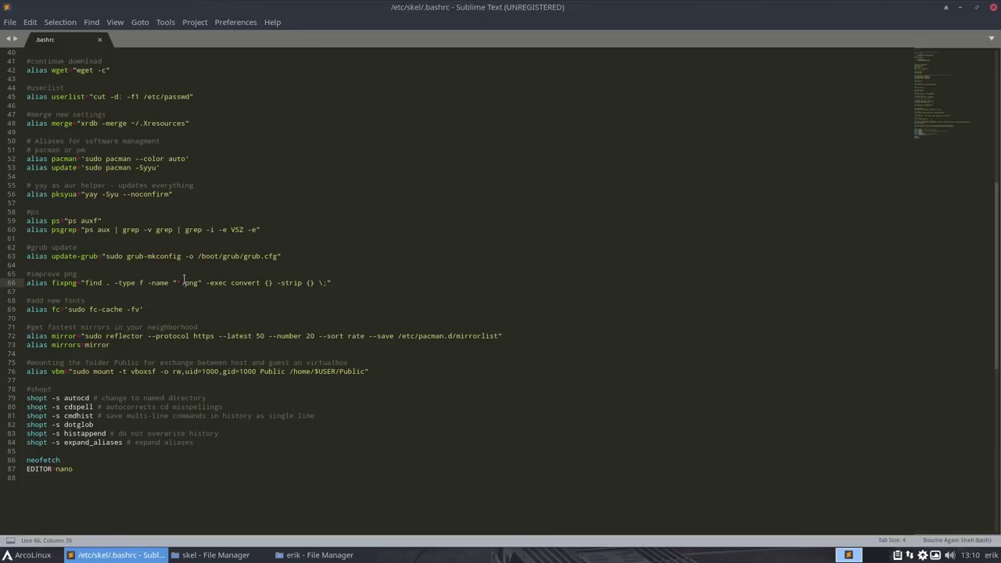
# Replace the whole content of /etc/skel/.bashrc with the copied updated .bashrc text and save it, entering the account password
pyautogui.hotkey('ctrl', 'a')
pyautogui.press('BackSpace')
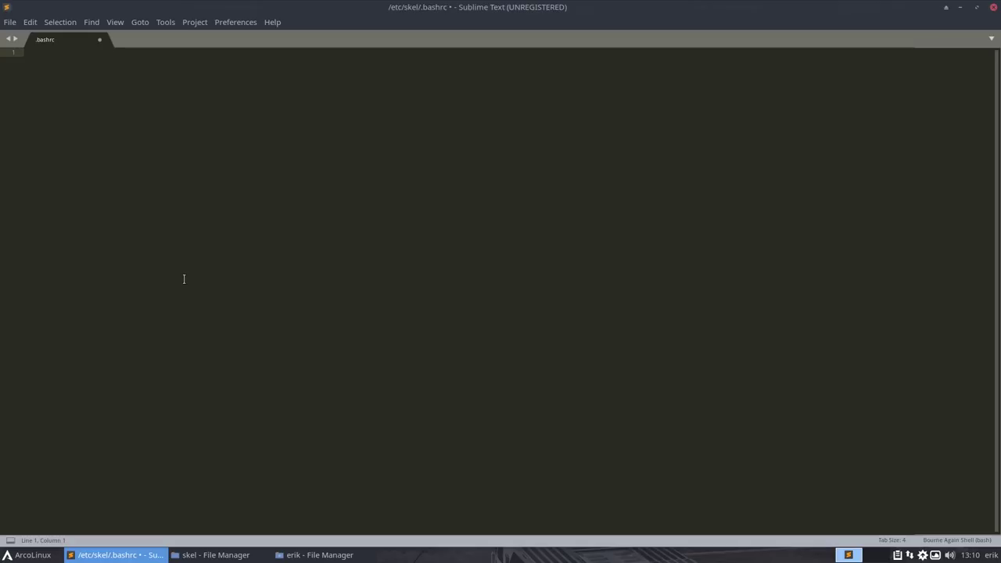
pyautogui.hotkey('ctrl', 'v')
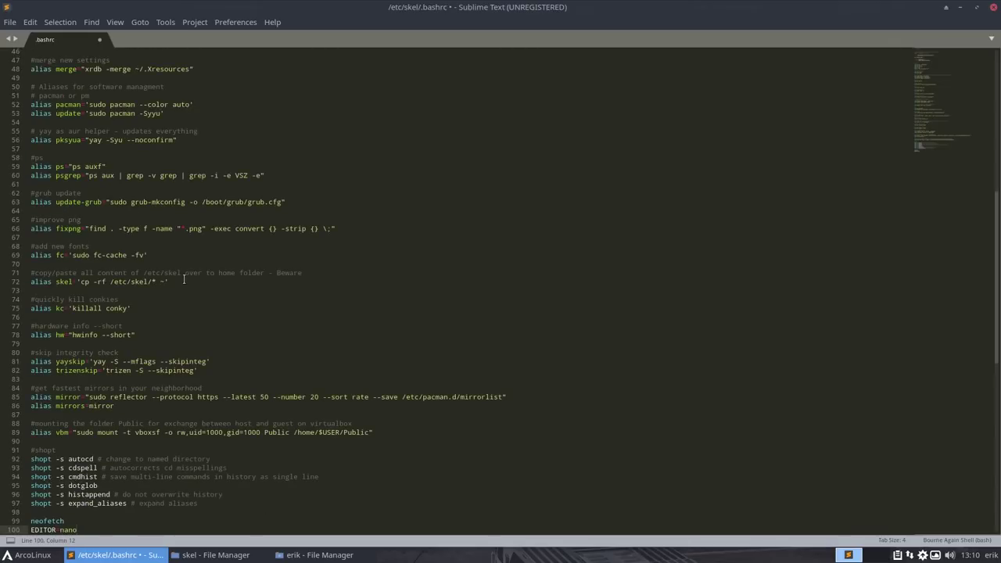
pyautogui.hotkey('ctrl', 's')
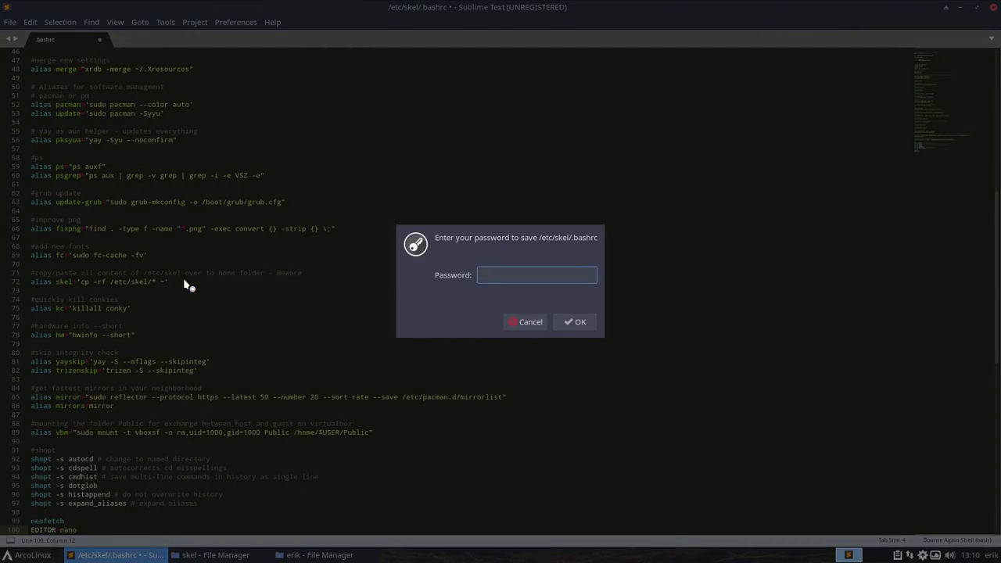
pyautogui.write('••••')
pyautogui.press('Return')
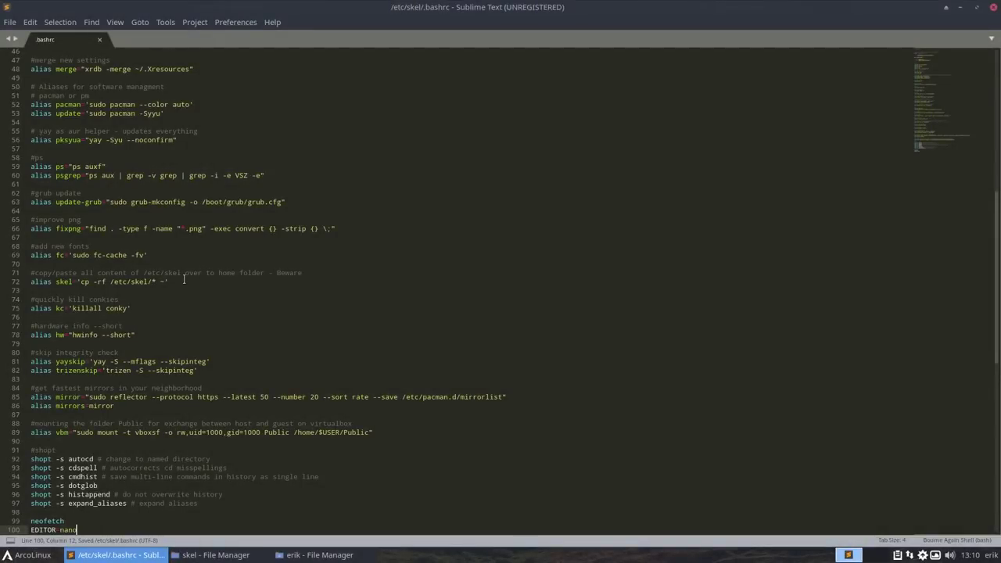
# Close the text editor and both file manager windows, and log out of the desktop session
pyautogui.click(976, 7)
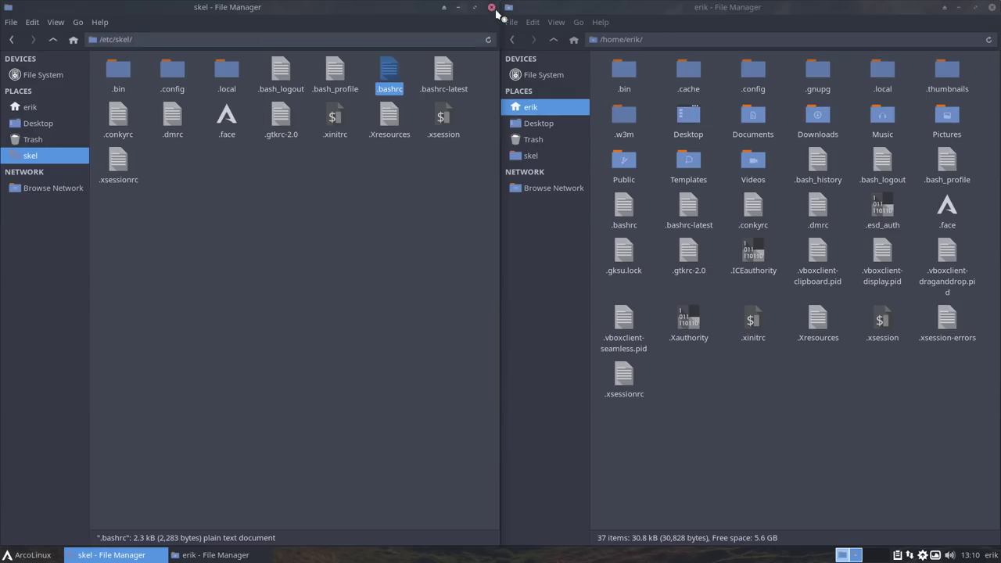
pyautogui.click(491, 7)
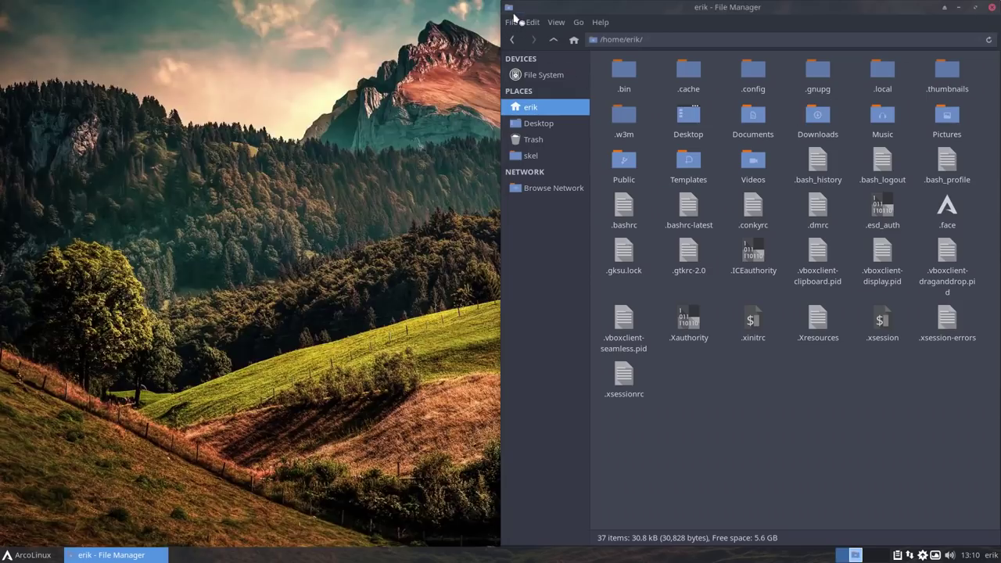
pyautogui.click(990, 7)
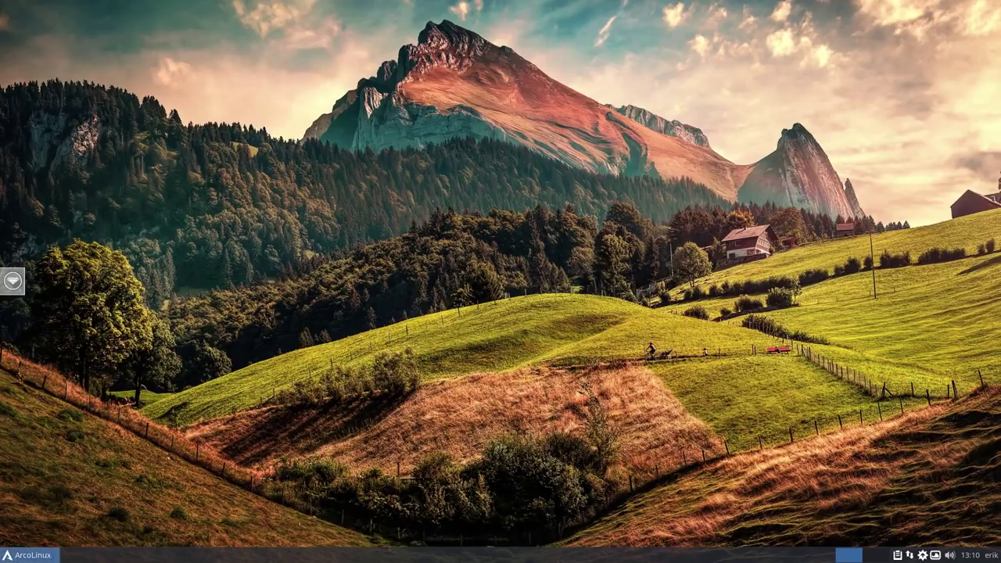
pyautogui.click(27, 555)
pyautogui.press('Escape')
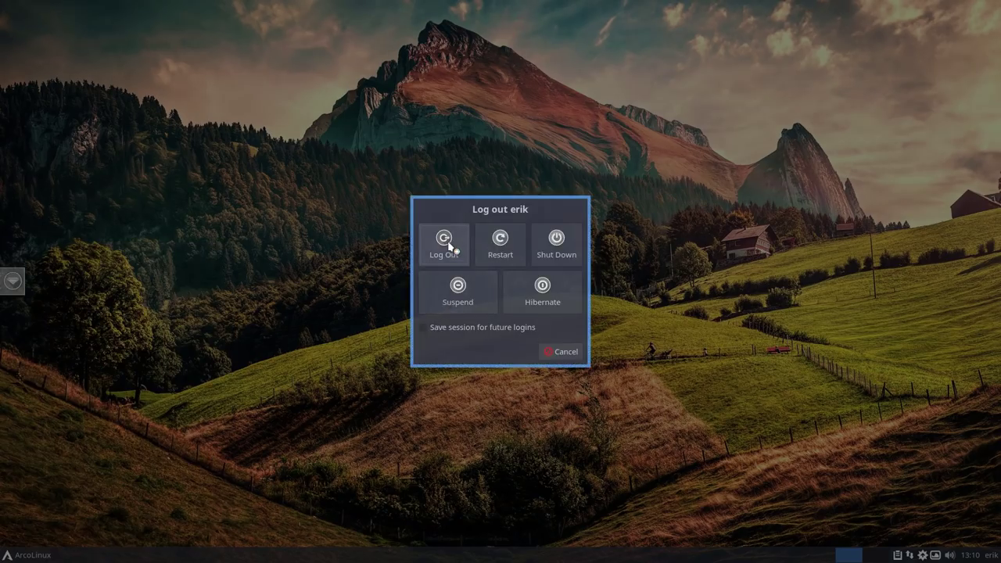
pyautogui.click(452, 241)
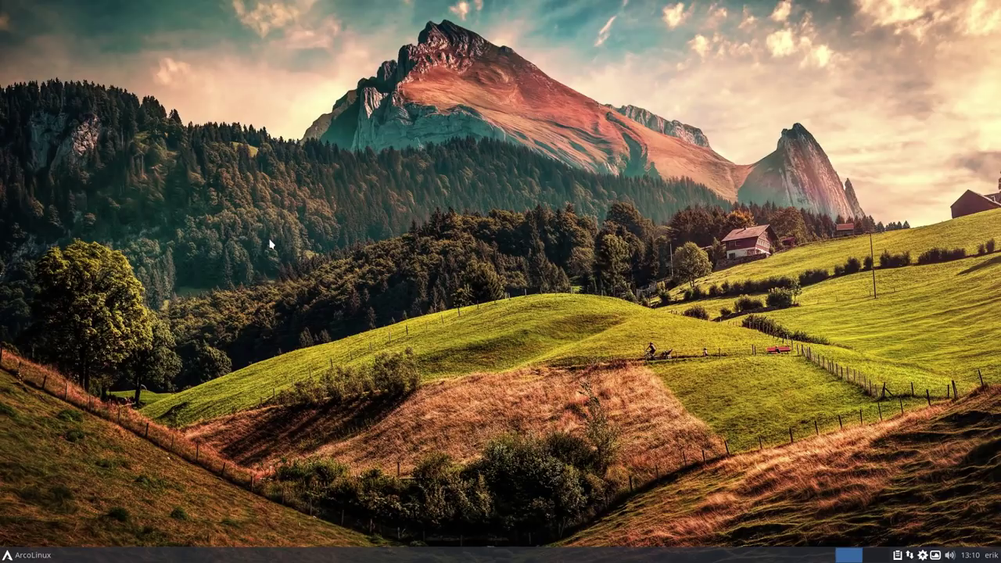
# Open a terminal and try the hw alias
pyautogui.hotkey('ctrl', 'alt', 't')
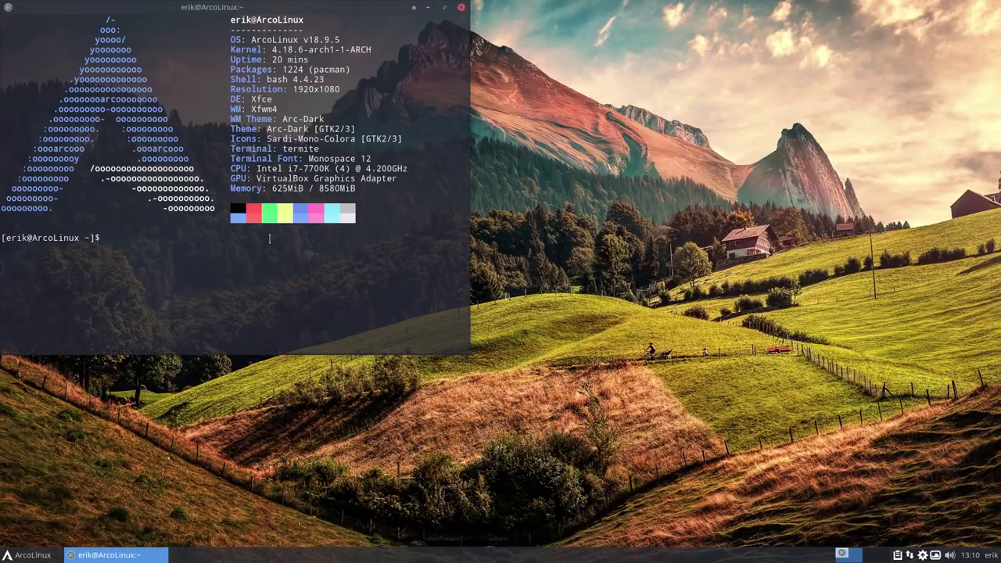
pyautogui.write('hw')
pyautogui.press('Return')
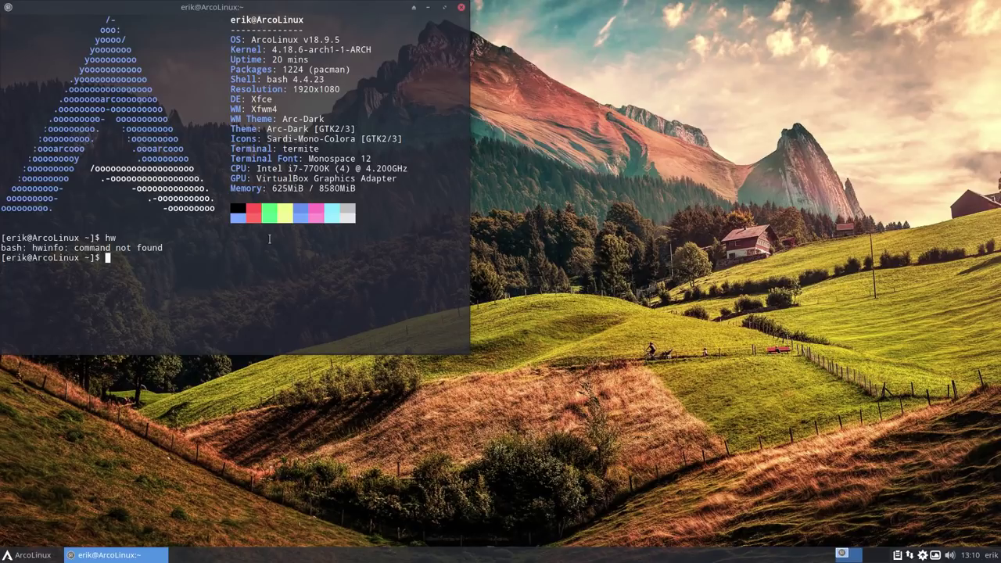
# Install hwinfo with sudo pacman -S hwinfo, entering the sudo password and accepting the installation
pyautogui.write('sudo pacman -S hwinfo')
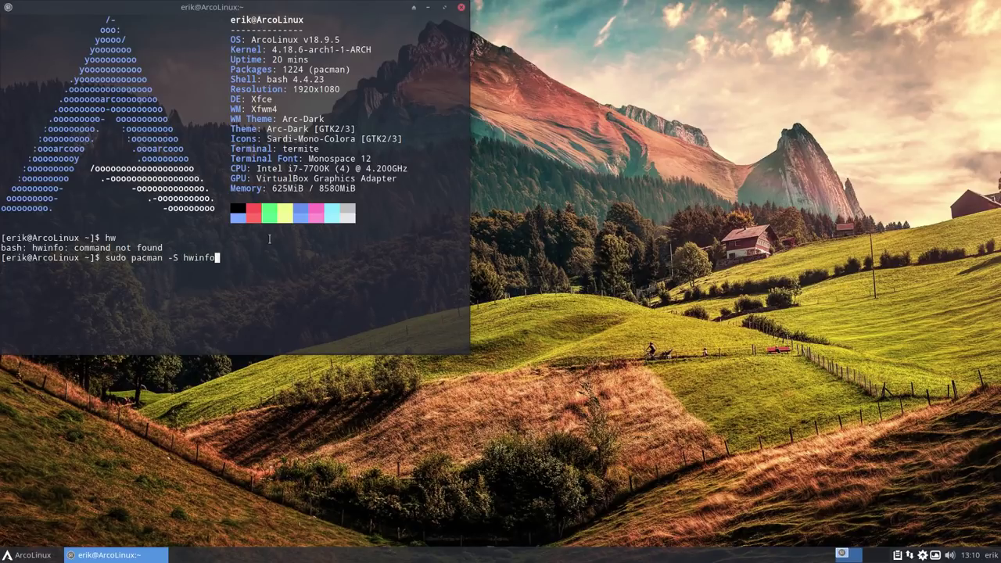
pyautogui.press('Return')
pyautogui.press('Return')
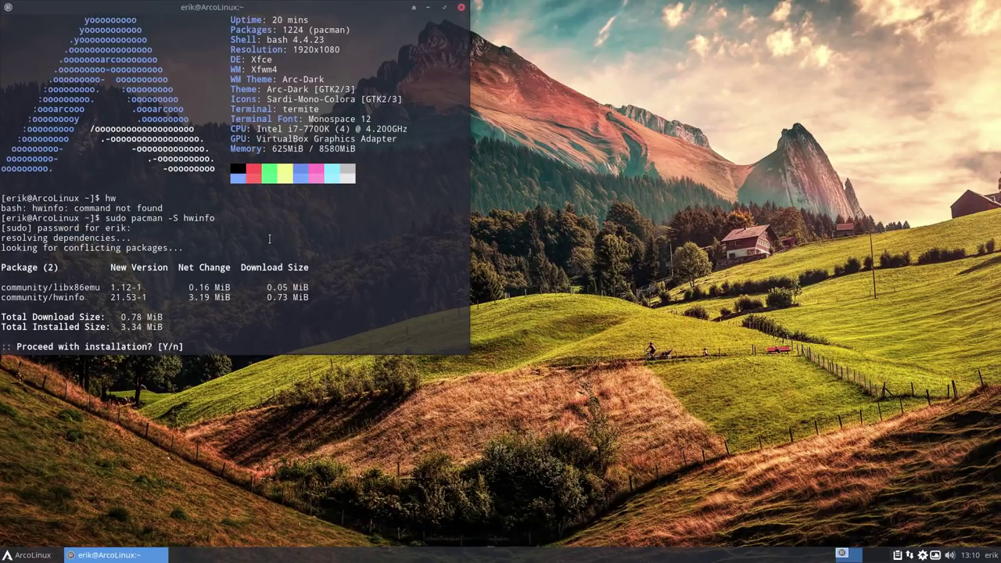
pyautogui.press('Return')
# Run the hw alias again, view the hardware list in the maximized terminal, and close the terminal
pyautogui.write('hwinfo --short')
pyautogui.press('Return')
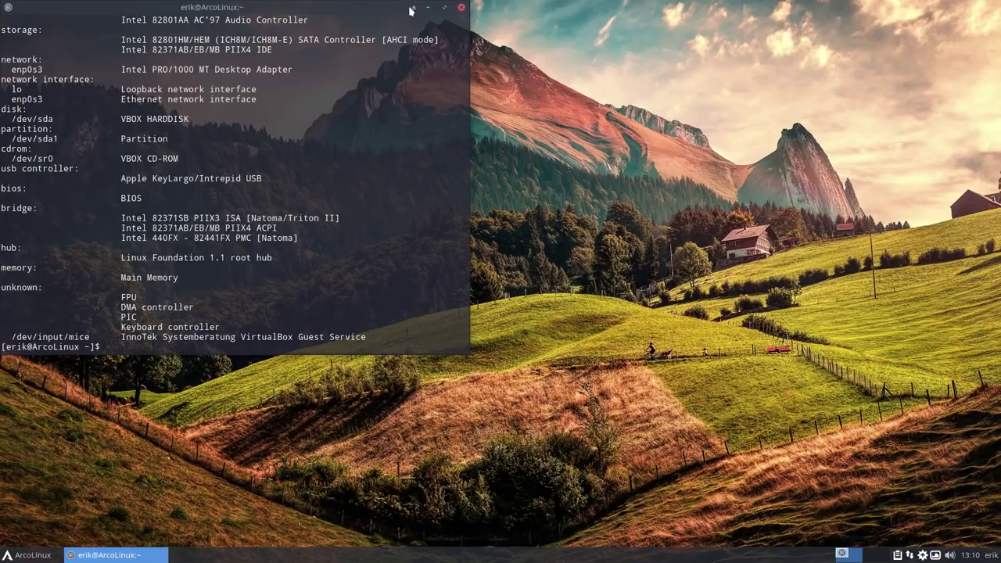
pyautogui.click(445, 8)
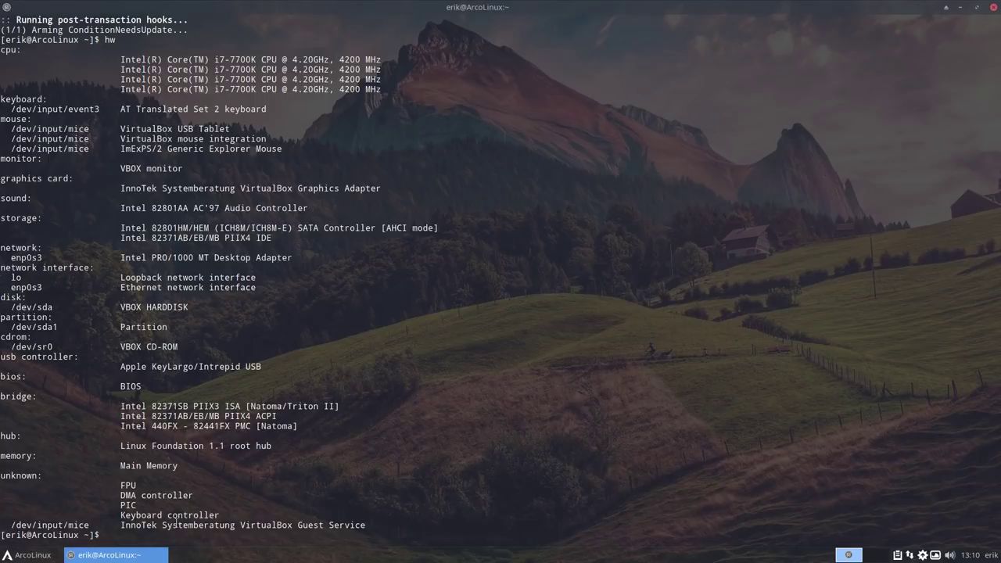
pyautogui.click(993, 7)
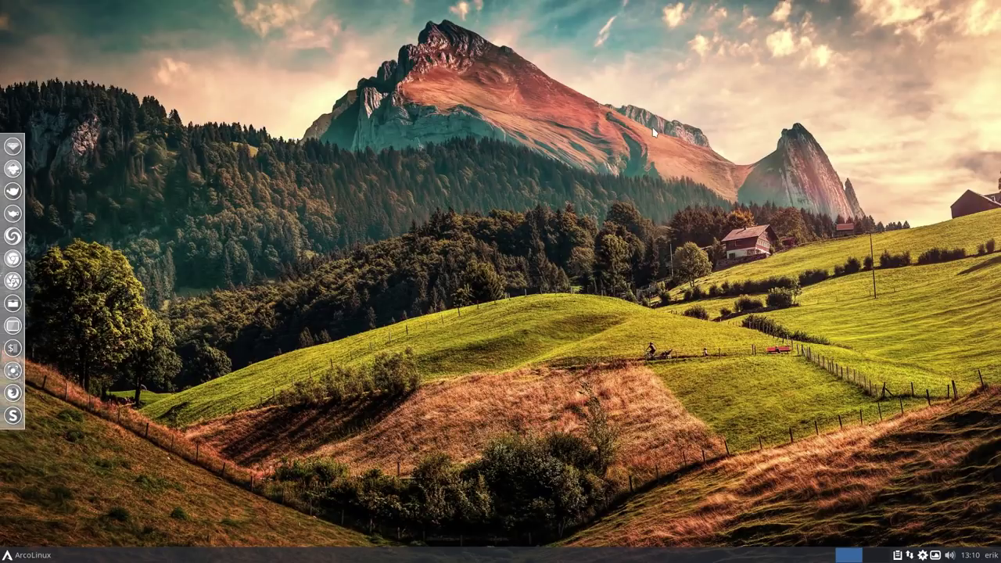
# Open a new terminal and run the skel alias to copy the /etc/skel content into the home folder
pyautogui.hotkey('ctrl', 'alt', 'Return')
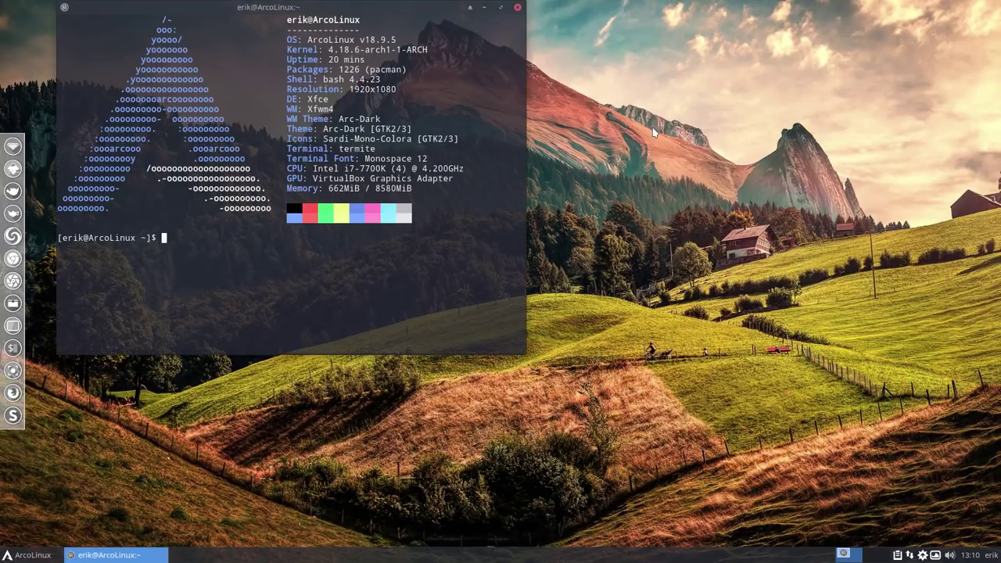
pyautogui.write('skel')
pyautogui.press('Return')
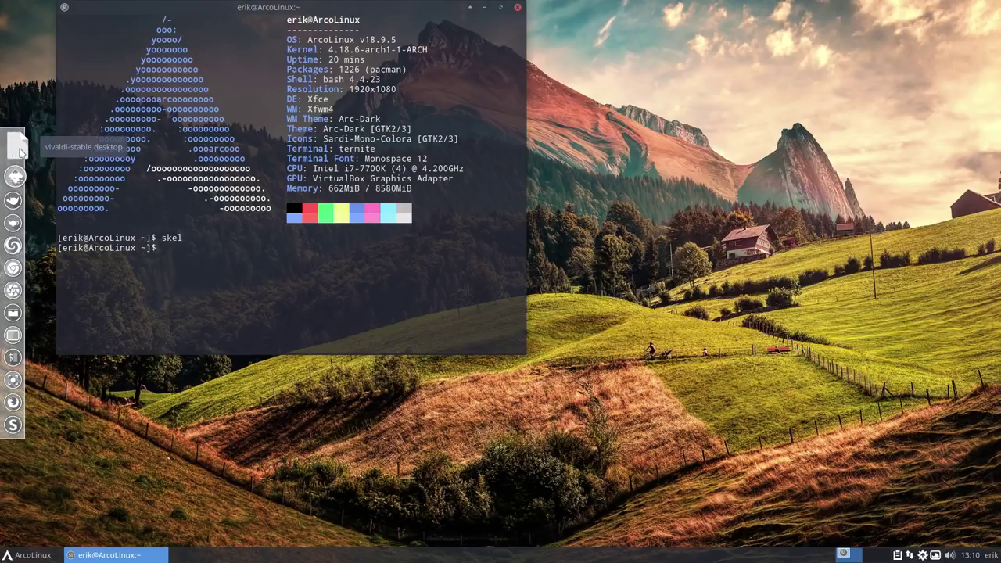
# Check what the dock's vivaldi-stable.desktop item opens and close the resulting editor window
pyautogui.click(14, 153)
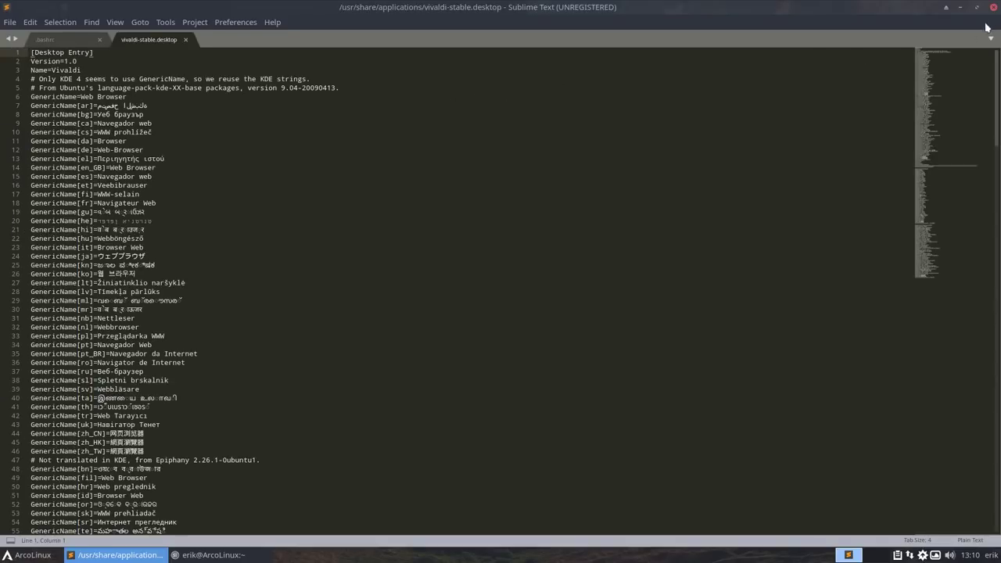
pyautogui.click(990, 7)
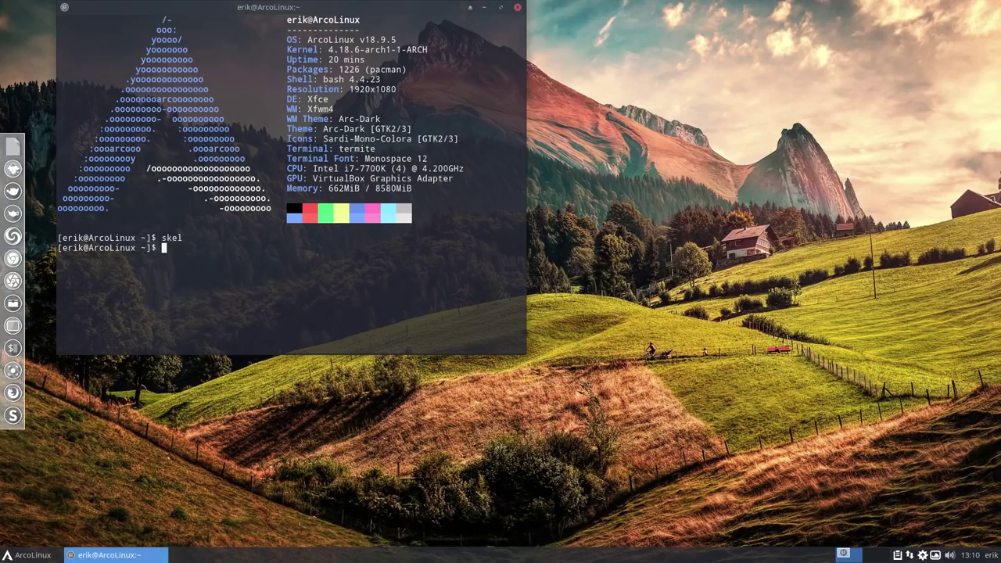
# Quit the Plank dock
pyautogui.rightClick(32, 554)
pyautogui.moveTo(33, 540)
pyautogui.click(29, 557)
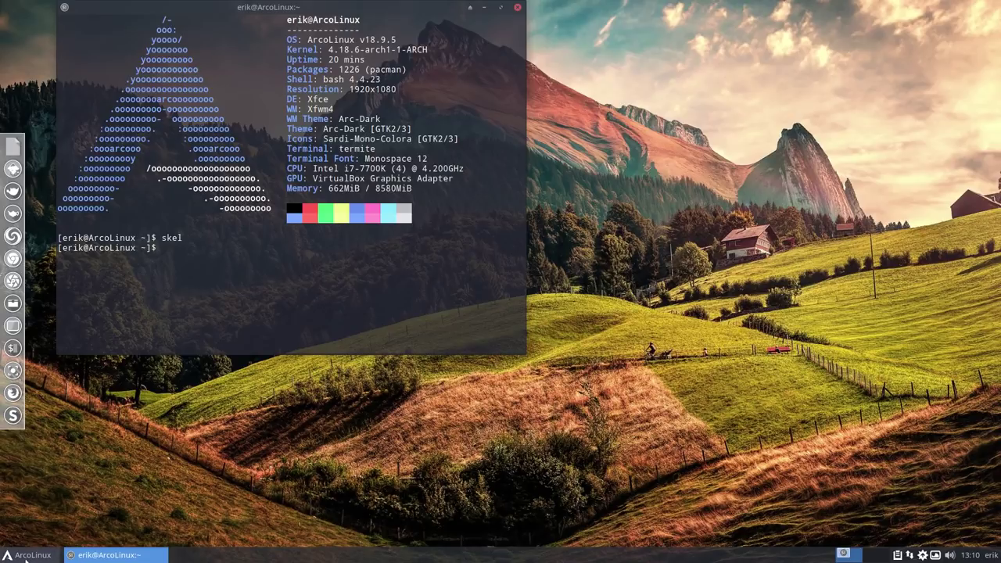
pyautogui.rightClick(28, 558)
pyautogui.click(6, 337)
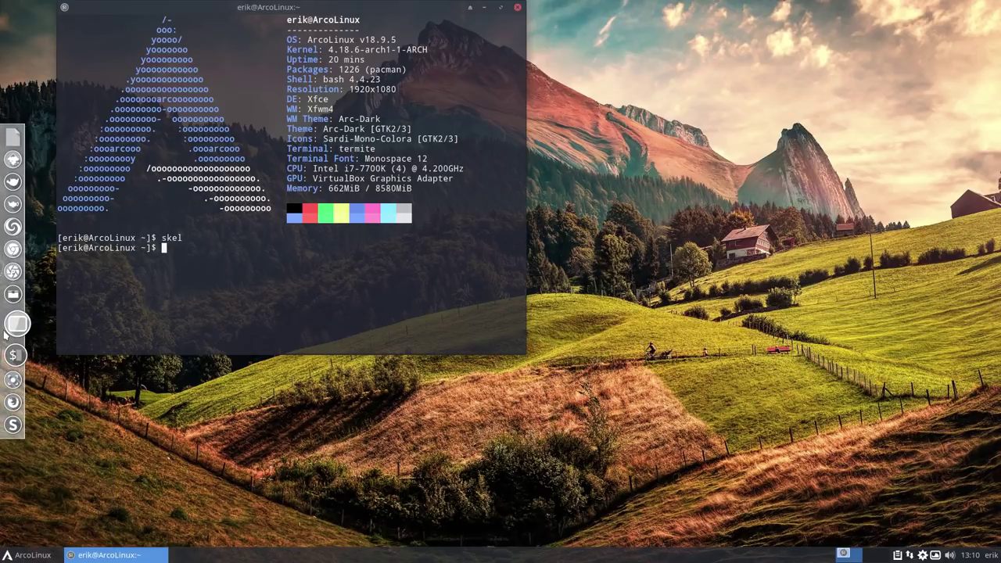
pyautogui.rightClick(13, 326)
pyautogui.rightClick(8, 349)
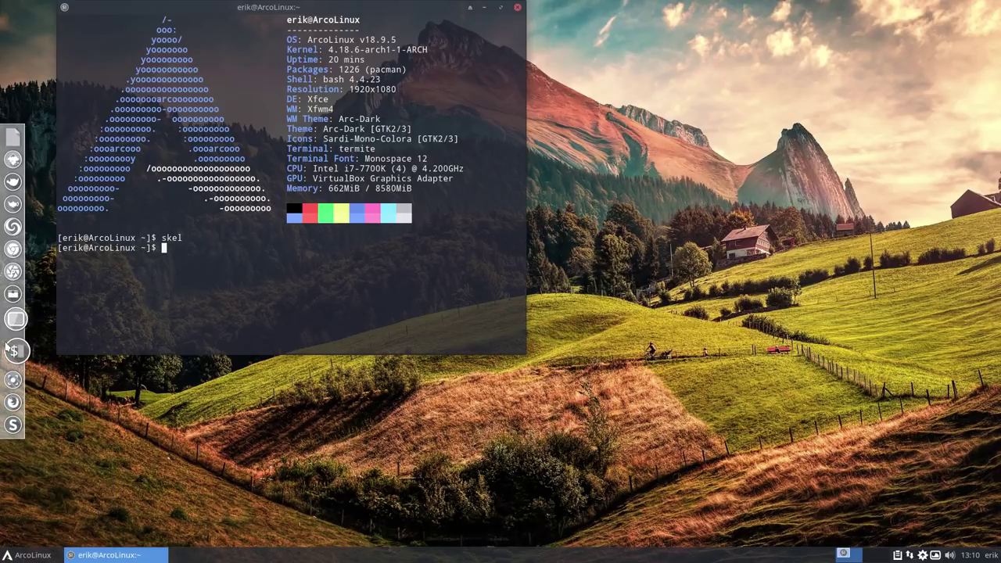
pyautogui.click(7, 342)
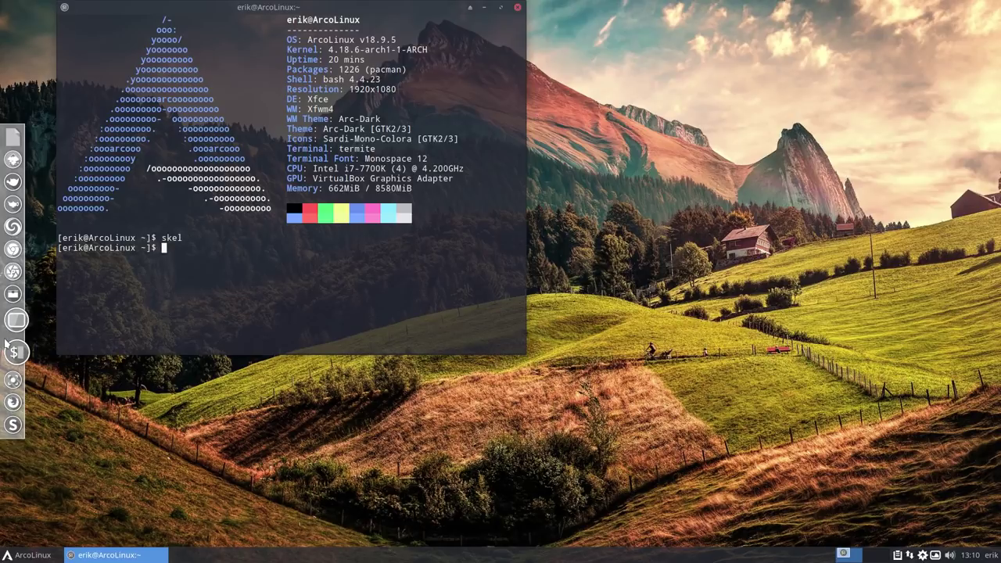
pyautogui.rightClick(6, 341)
pyautogui.click(25, 420)
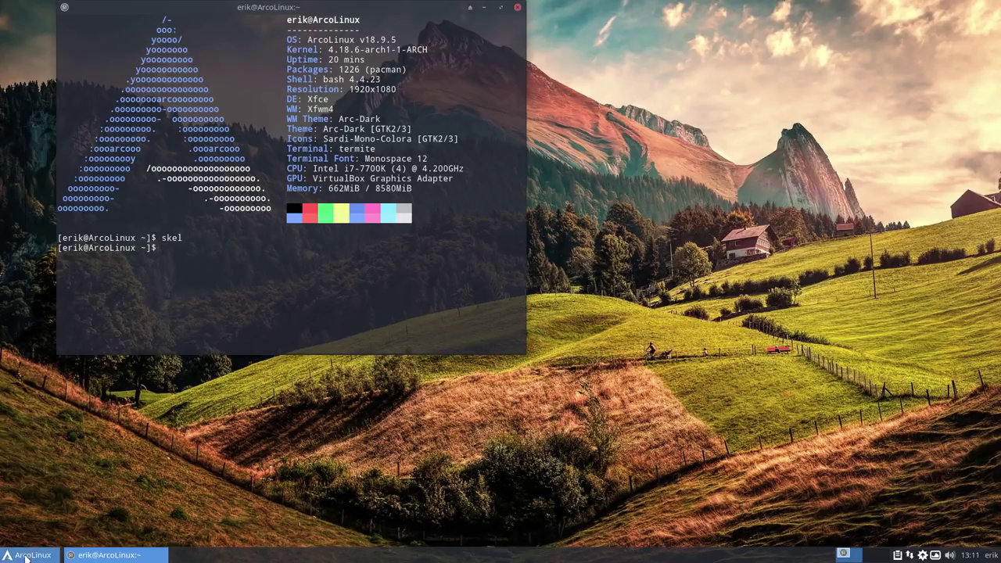
# Search the applications for plan and launch Plank again
pyautogui.click(26, 555)
pyautogui.write('plan')
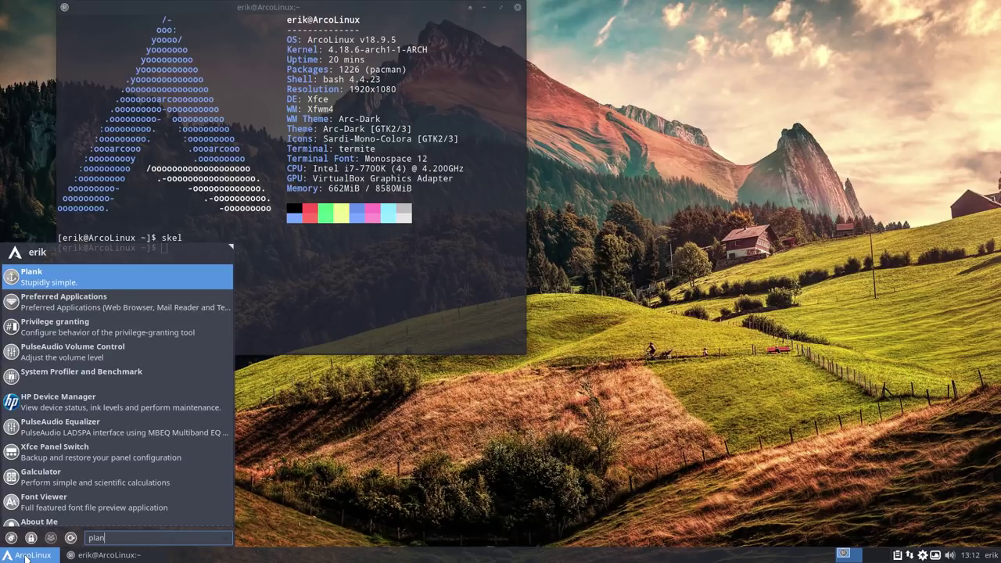
pyautogui.press('Return')
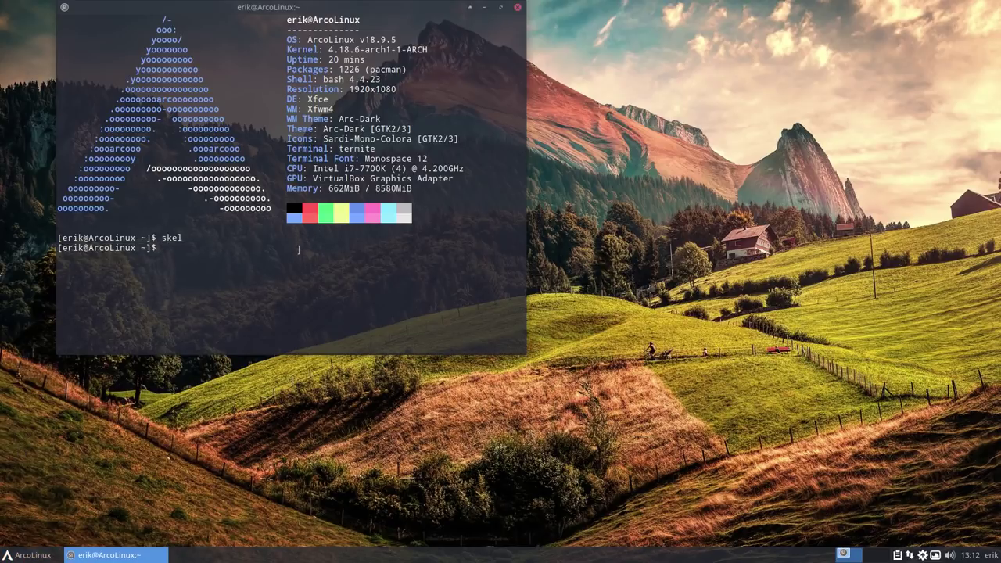
# Move the terminal away from the dock area, list all defined aliases, and highlight the skel alias line
pyautogui.moveTo(350, 7); pyautogui.dragTo(730, 44)
pyautogui.write('alias')
pyautogui.press('Return')
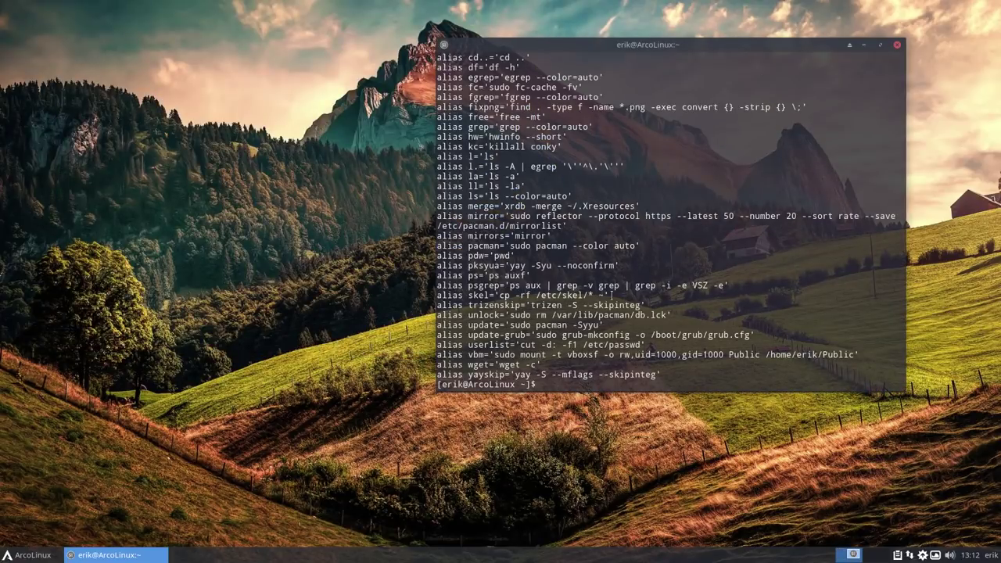
pyautogui.moveTo(899, 294); pyautogui.dragTo(435, 296)
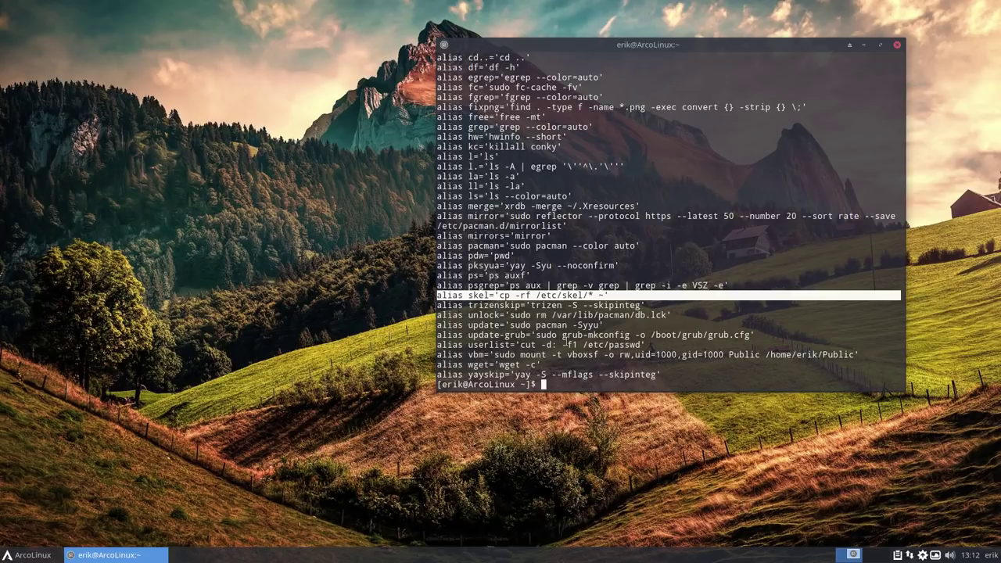
# Close the alias listing terminal, open a fresh terminal, and run the update alias with the sudo password
pyautogui.moveTo(1, 281)
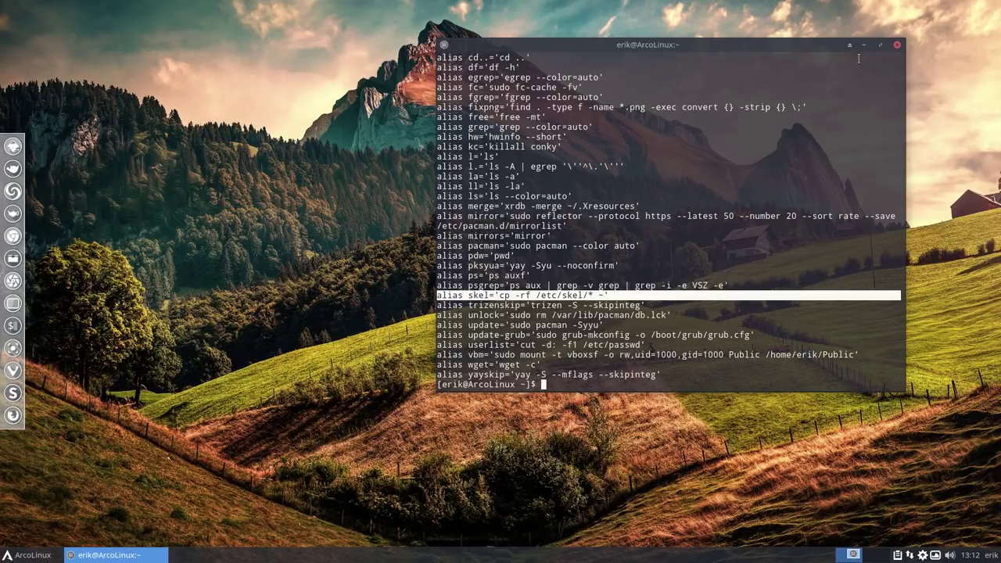
pyautogui.click(896, 45)
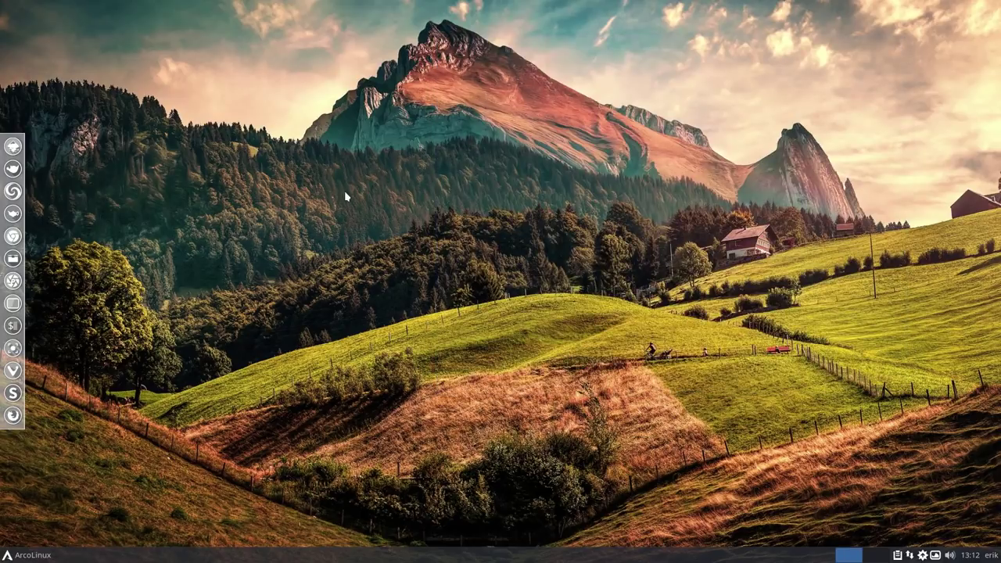
pyautogui.hotkey('ctrl', 'alt', 'Return')
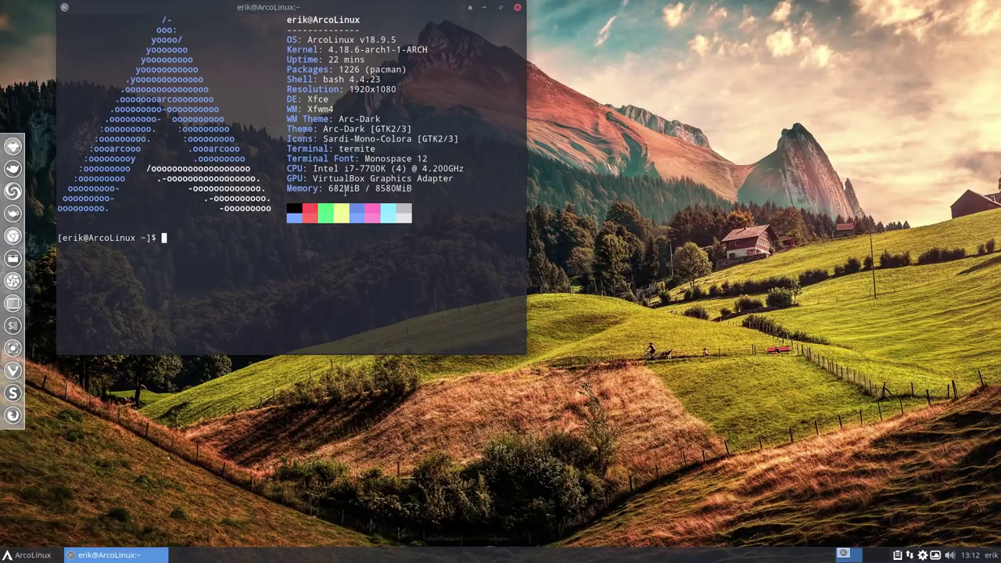
pyautogui.write('update')
pyautogui.press('Return')
pyautogui.press('Return')
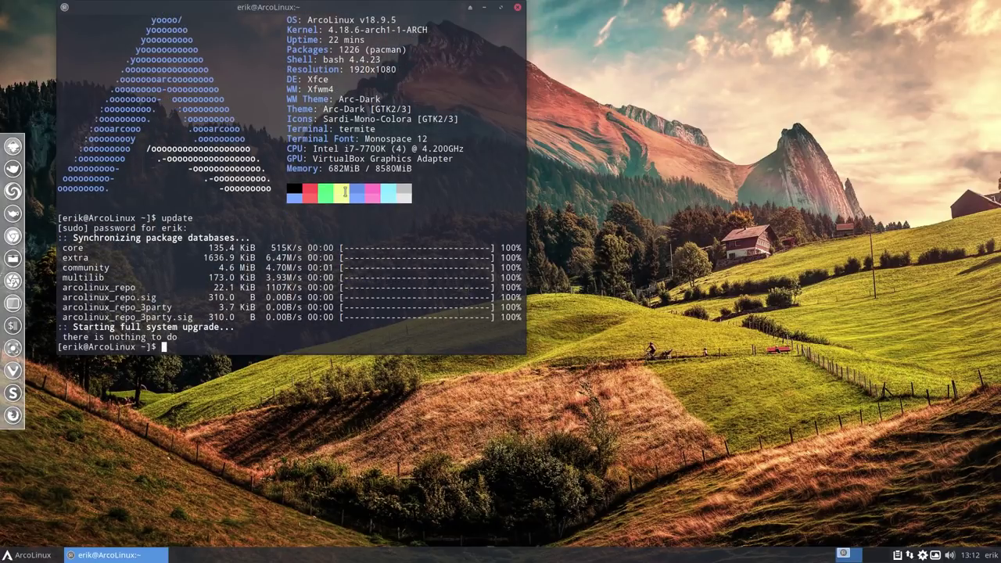
# Move the terminal toward the middle of the desktop and examine the arcolinux_repo and arcolinux_repo_3party lines in the update output
pyautogui.moveTo(383, 7); pyautogui.dragTo(685, 59)
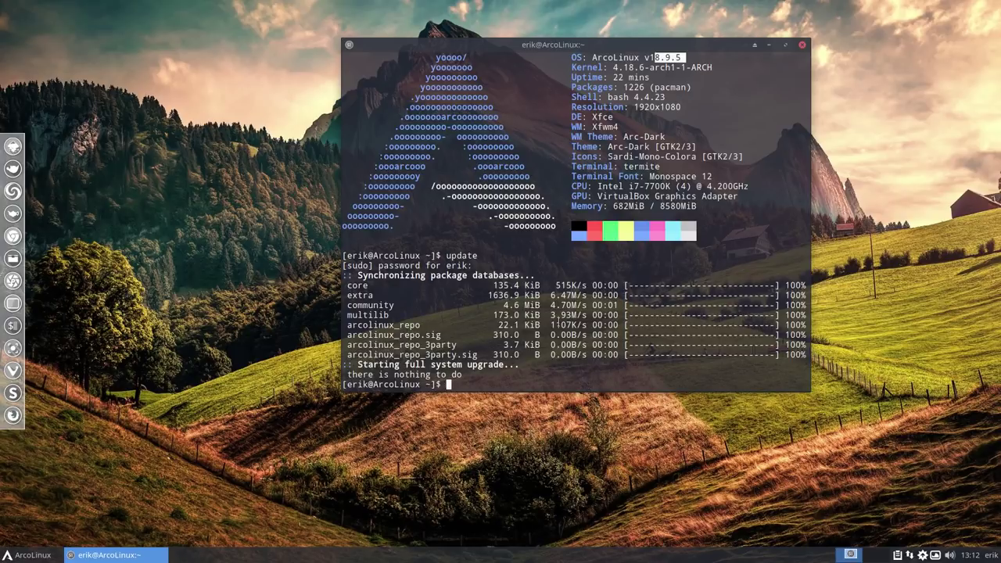
pyautogui.moveTo(481, 356); pyautogui.dragTo(344, 324)
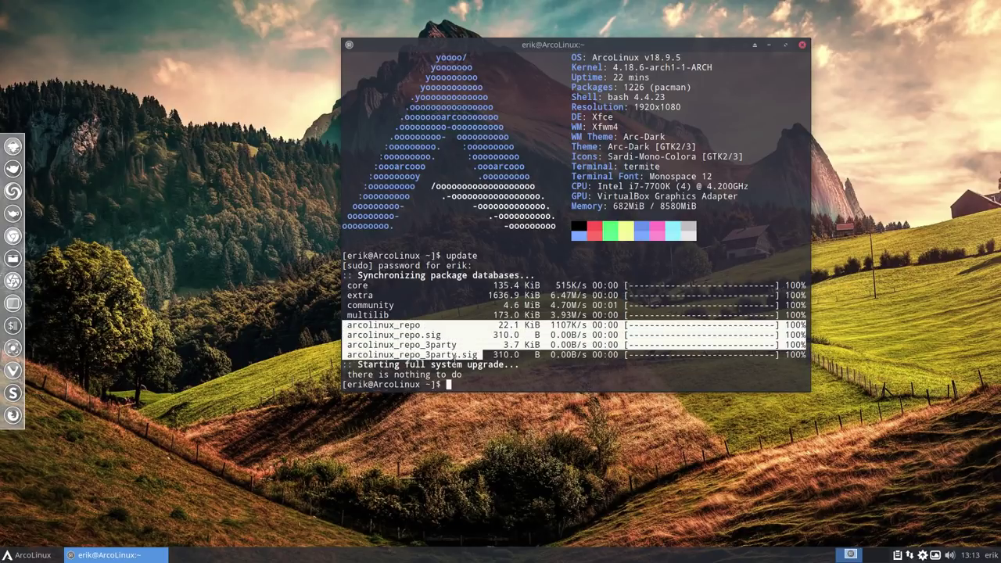
pyautogui.click(469, 381)
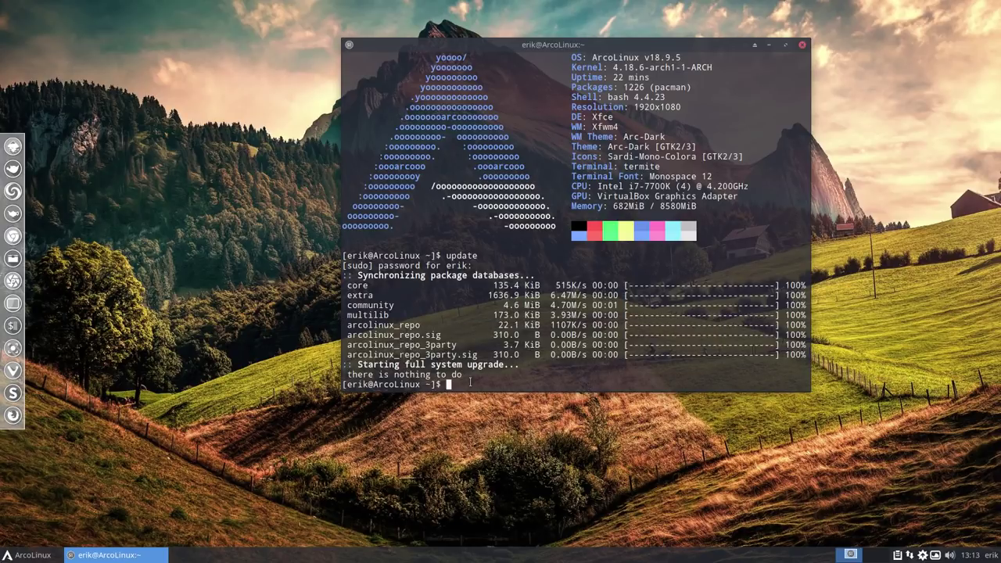
pyautogui.write('sudo pacman -S arcolinux-su')
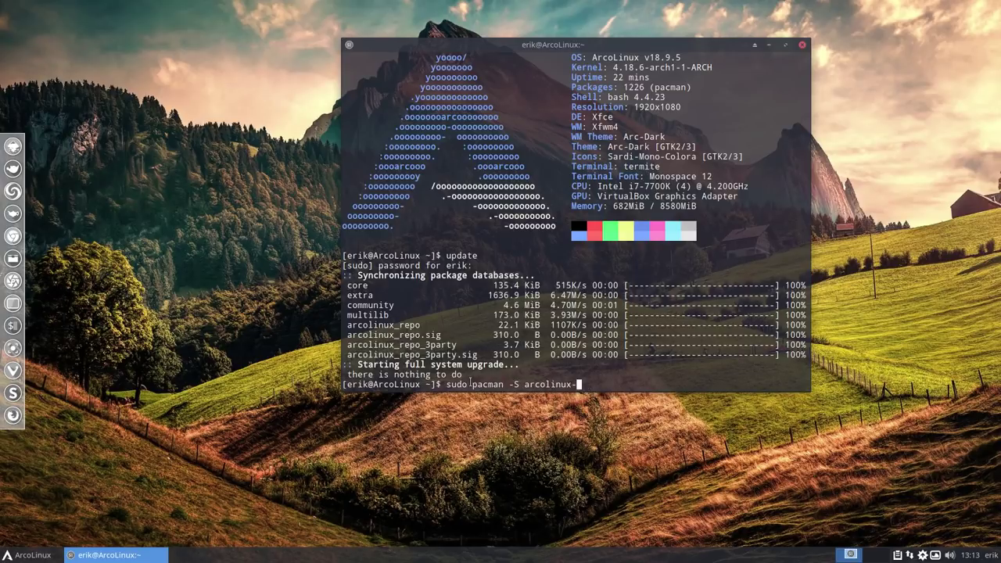
pyautogui.press('BackSpace')
pyautogui.press('BackSpace')
pyautogui.write('w')
pyautogui.press('Tab')
pyautogui.moveTo(655, 48); pyautogui.dragTo(822, 67)
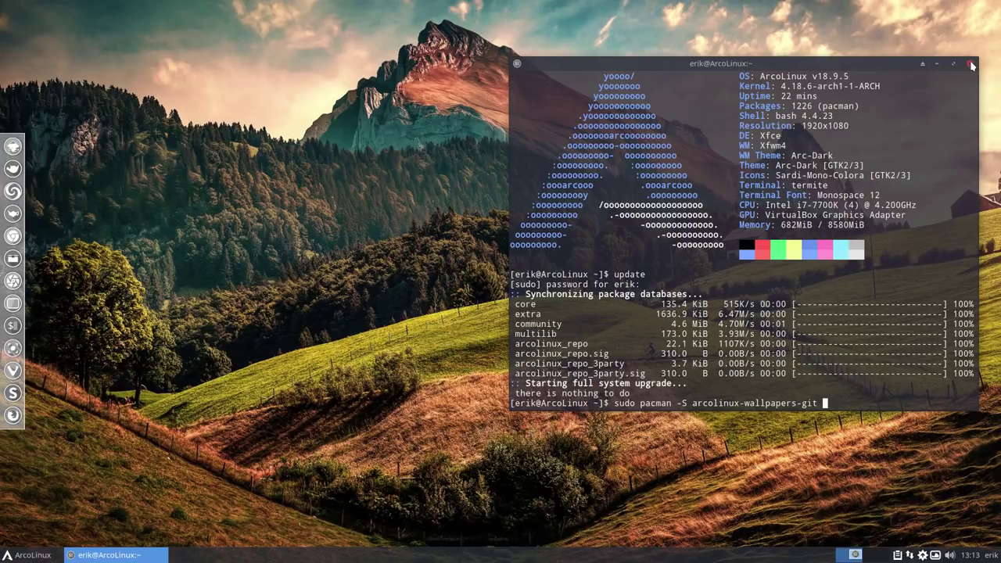
pyautogui.click(971, 64)
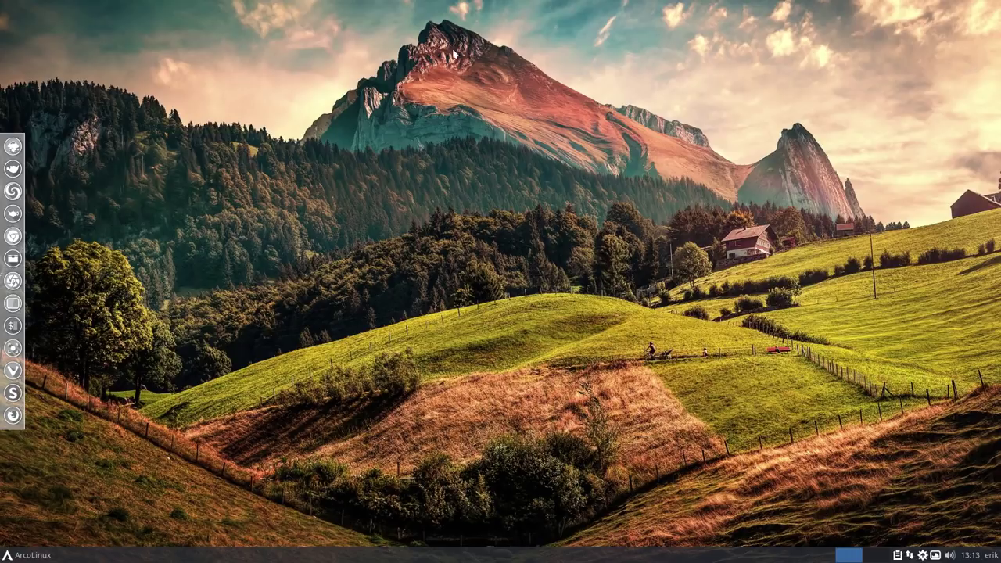
# Open the ArcoLinux Information site in a maximized web browser, accepting a blank password for the new default keyring
pyautogui.click(27, 555)
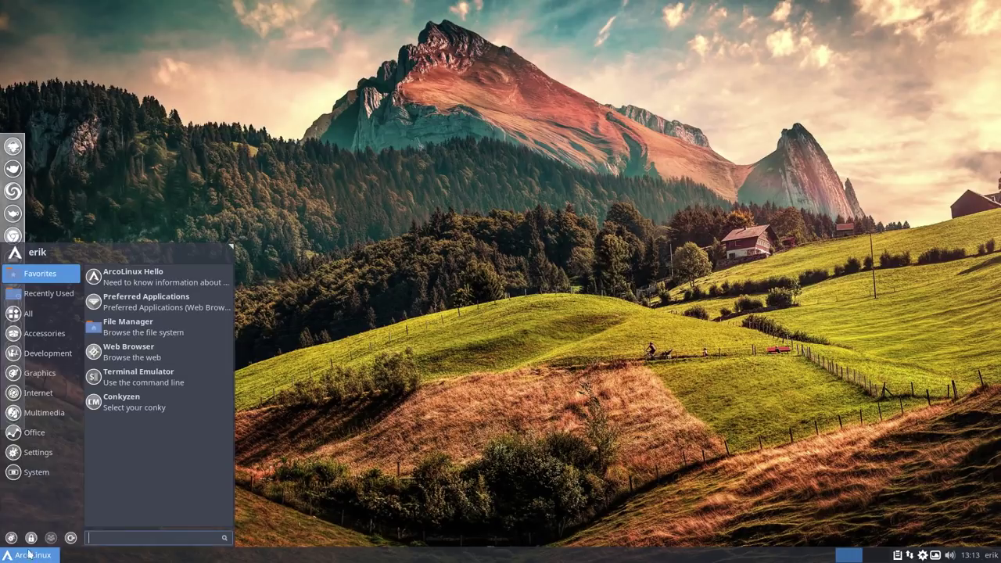
pyautogui.click(160, 269)
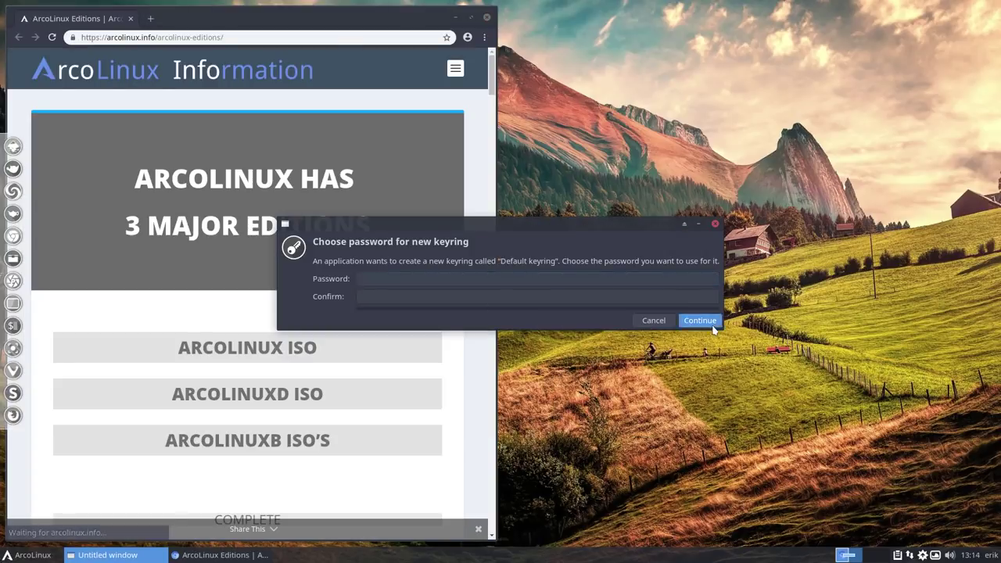
pyautogui.click(713, 328)
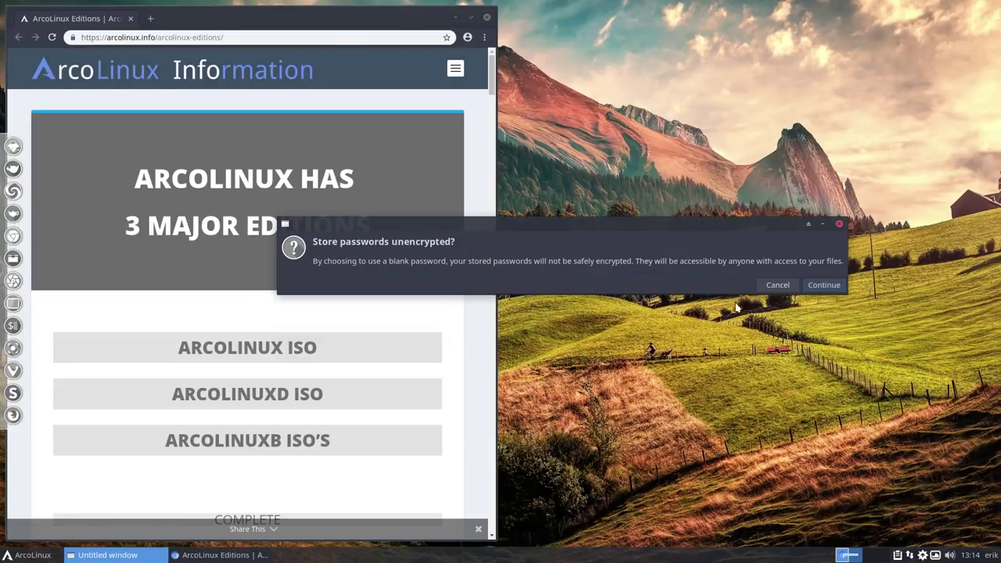
pyautogui.click(813, 290)
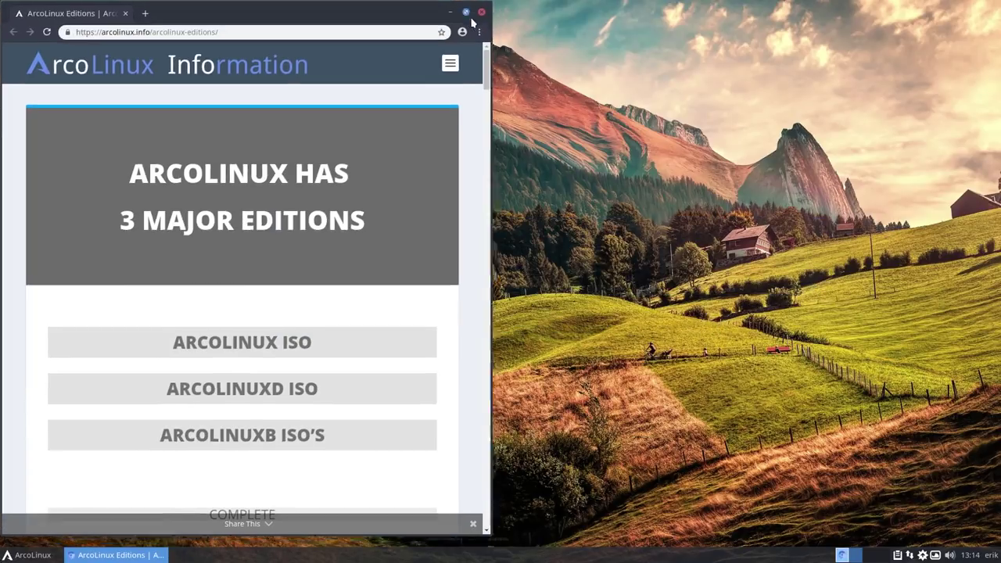
pyautogui.click(471, 17)
# Go to arcolinux.com and open the how-to article on getting the Submicron wallpapers back
pyautogui.moveTo(187, 114)
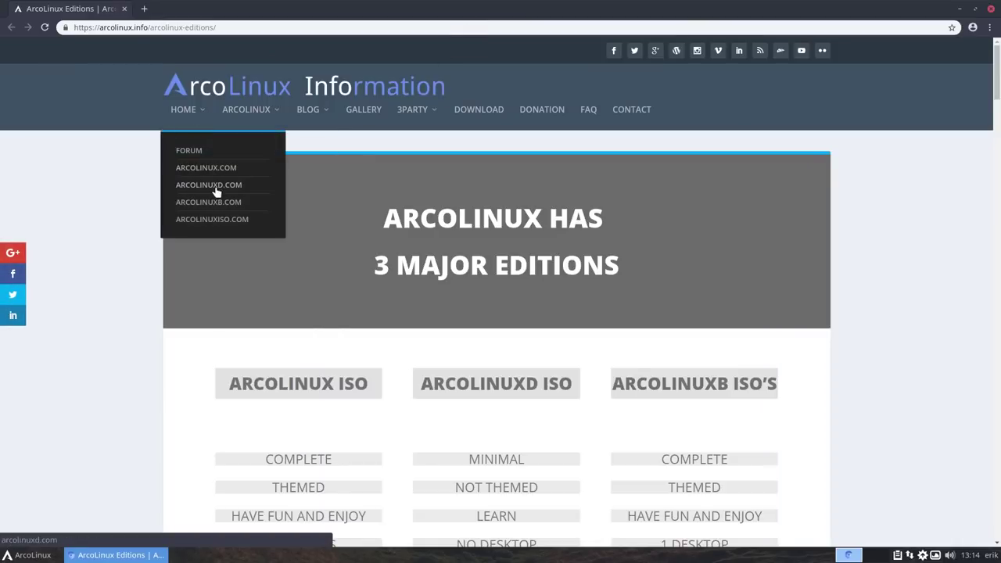
pyautogui.click(212, 186)
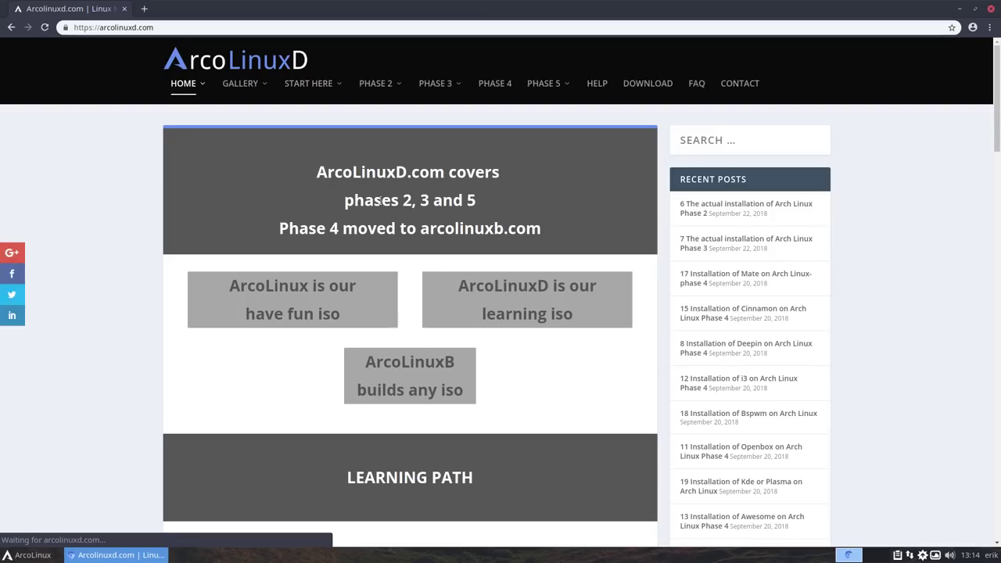
pyautogui.moveTo(196, 84)
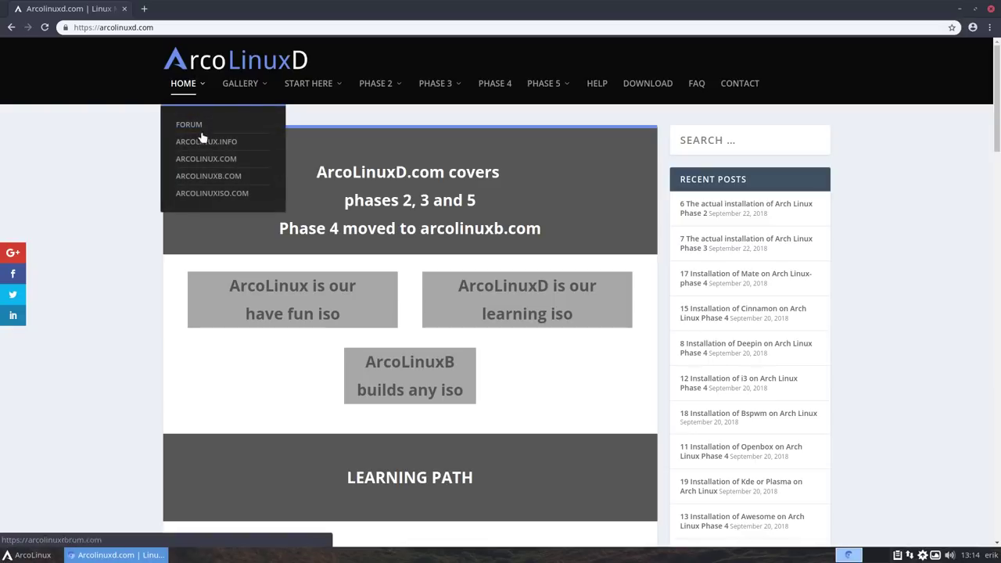
pyautogui.click(206, 160)
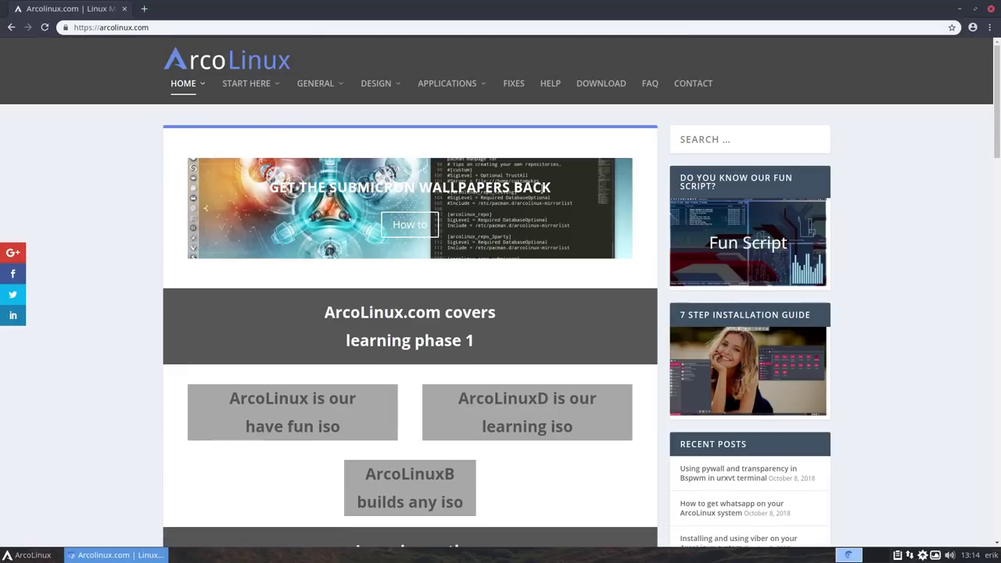
pyautogui.click(432, 224)
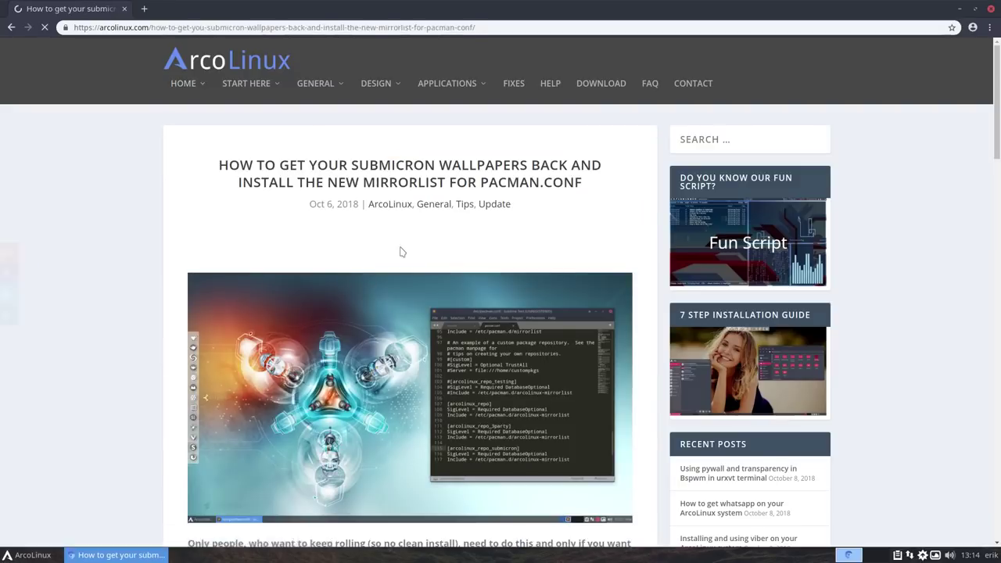
# Examine the article's pacman.conf screenshot and procedure, highlight the replacement ArcoLinux repository lines, and minimize the browser
pyautogui.scroll(-5, 400, 252)
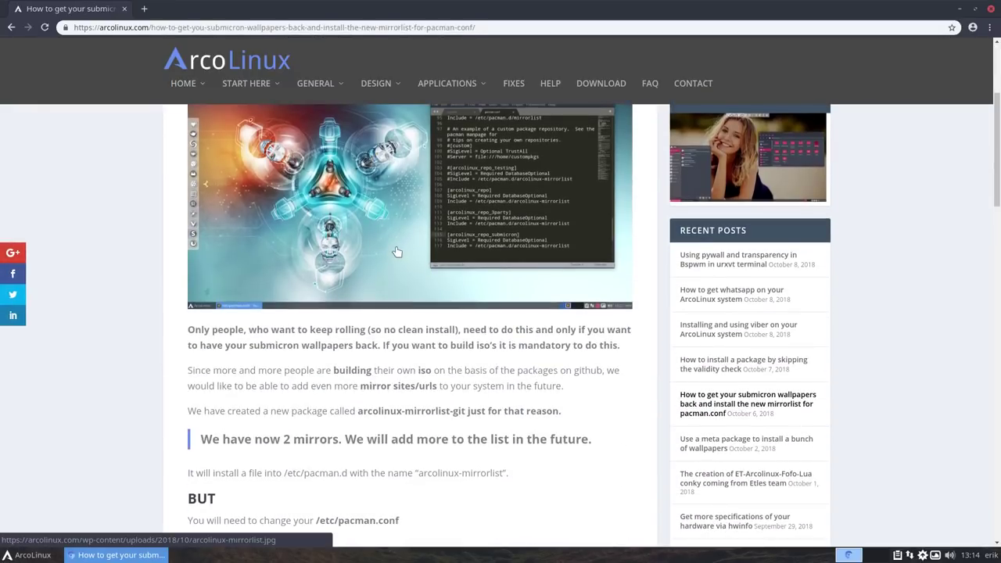
pyautogui.click(479, 188)
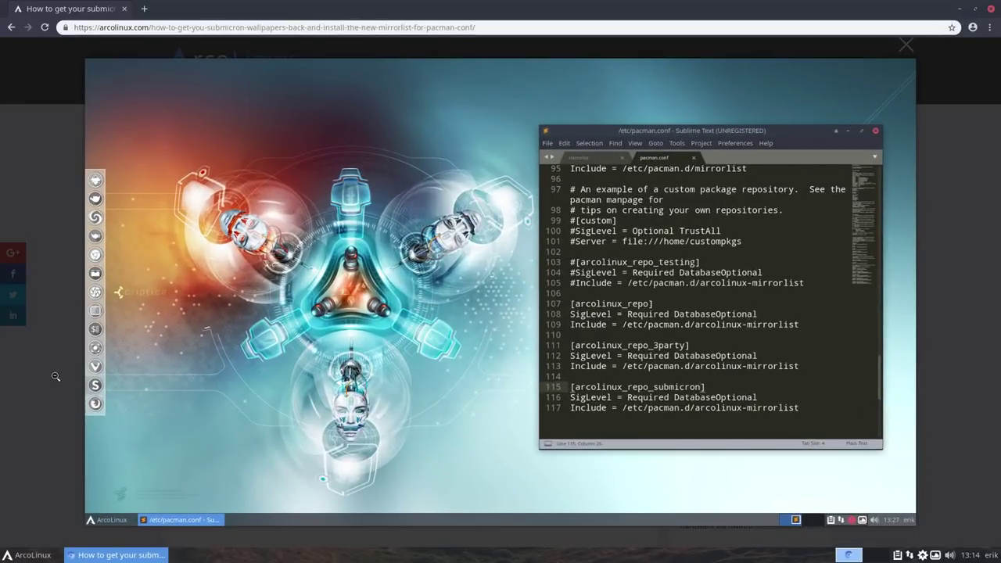
pyautogui.click(56, 376)
pyautogui.scroll(-3, 56, 381)
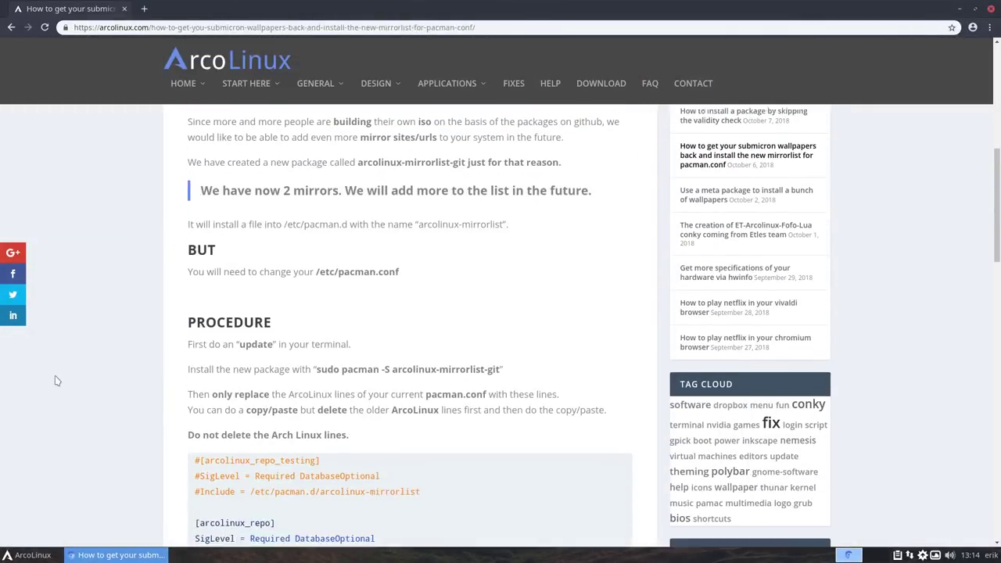
pyautogui.scroll(-4, 56, 381)
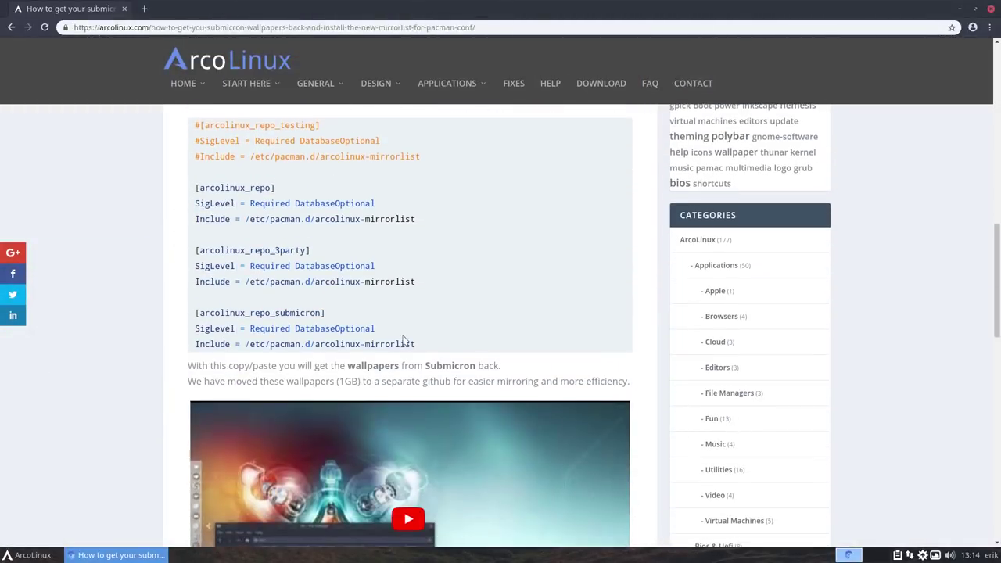
pyautogui.moveTo(417, 344); pyautogui.dragTo(195, 126)
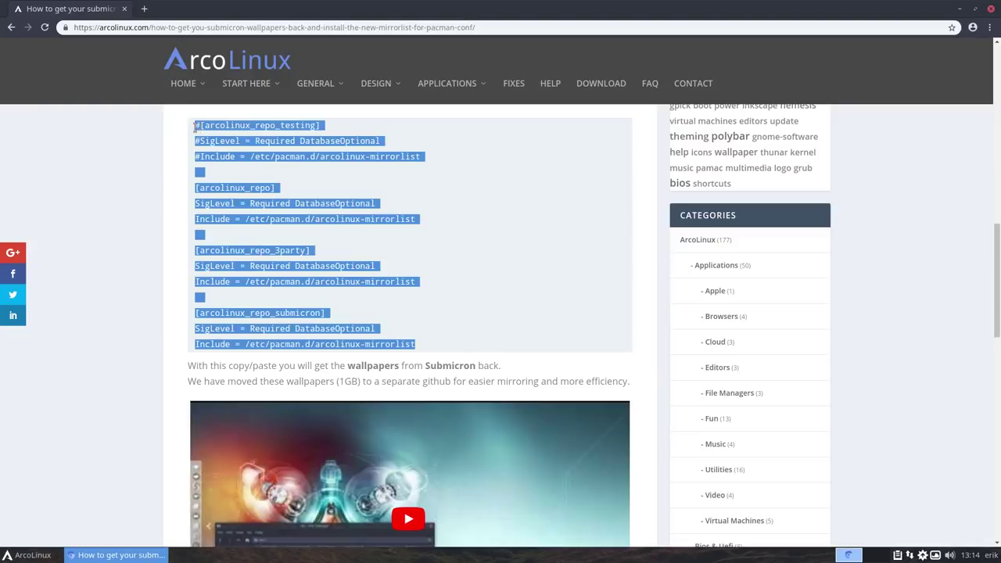
pyautogui.click(961, 9)
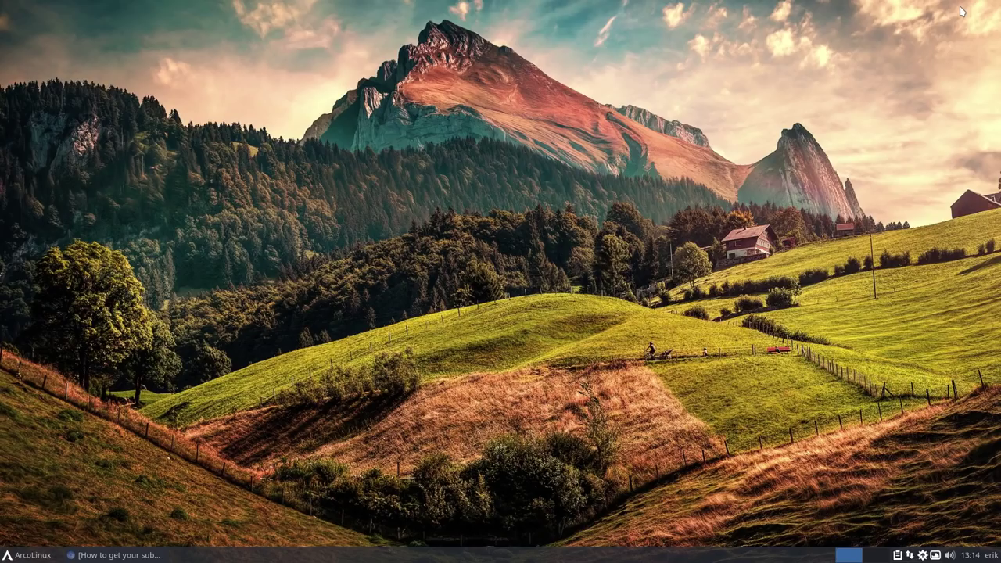
# Open a file manager and browse from the file system root to the /etc/pacman.d folder
pyautogui.rightClick(184, 204)
pyautogui.click(117, 218)
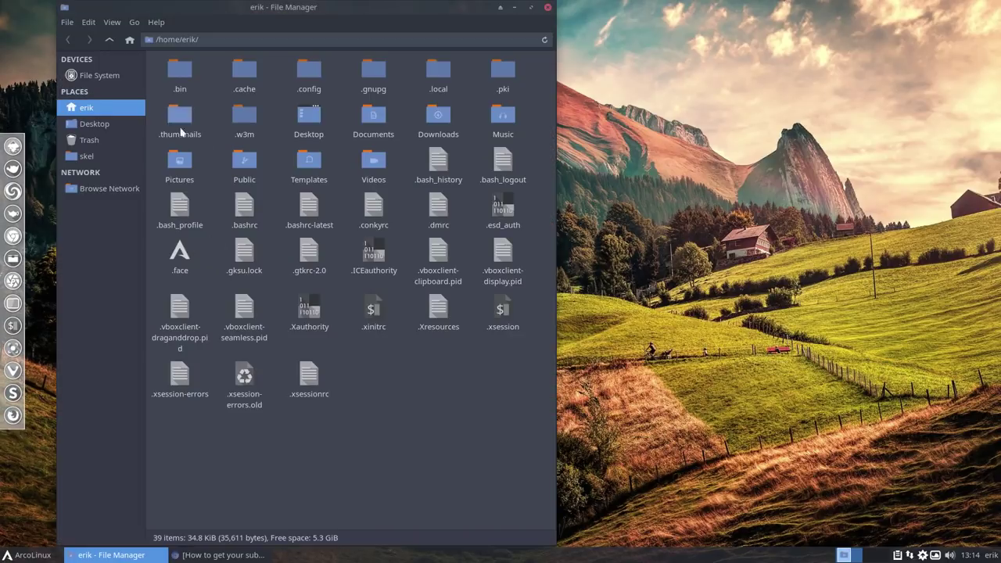
pyautogui.click(111, 79)
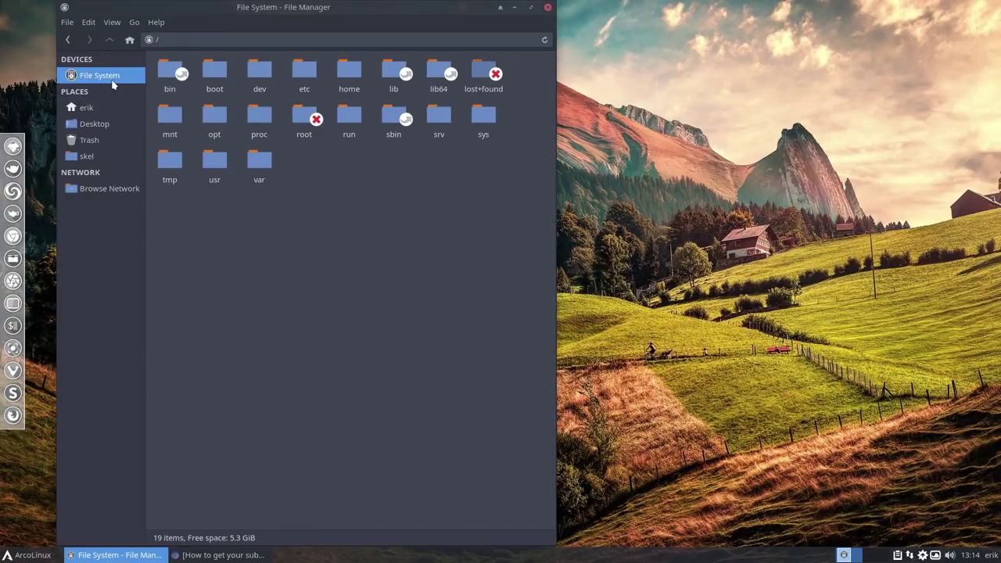
pyautogui.doubleClick(303, 70)
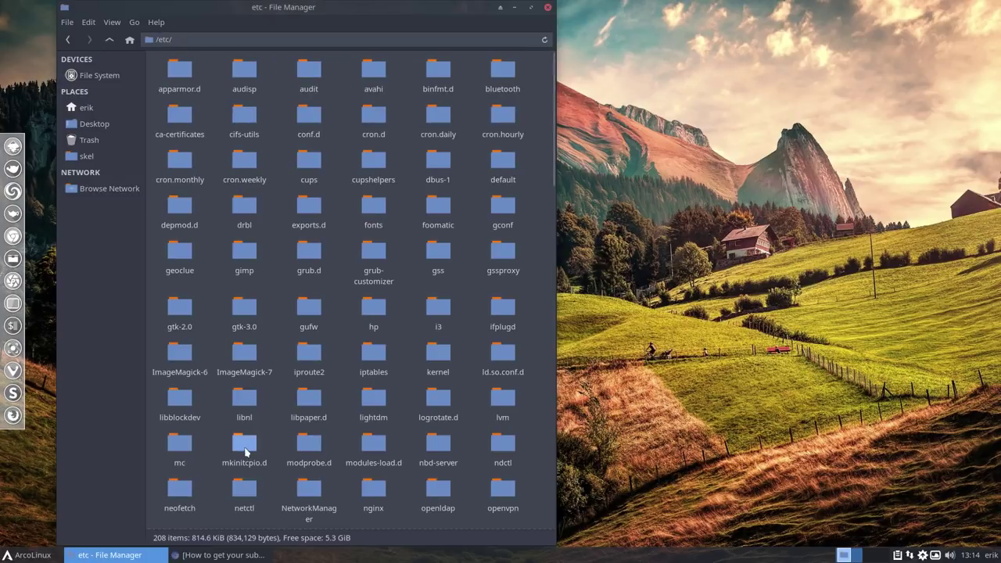
pyautogui.scroll(-3, 270, 446)
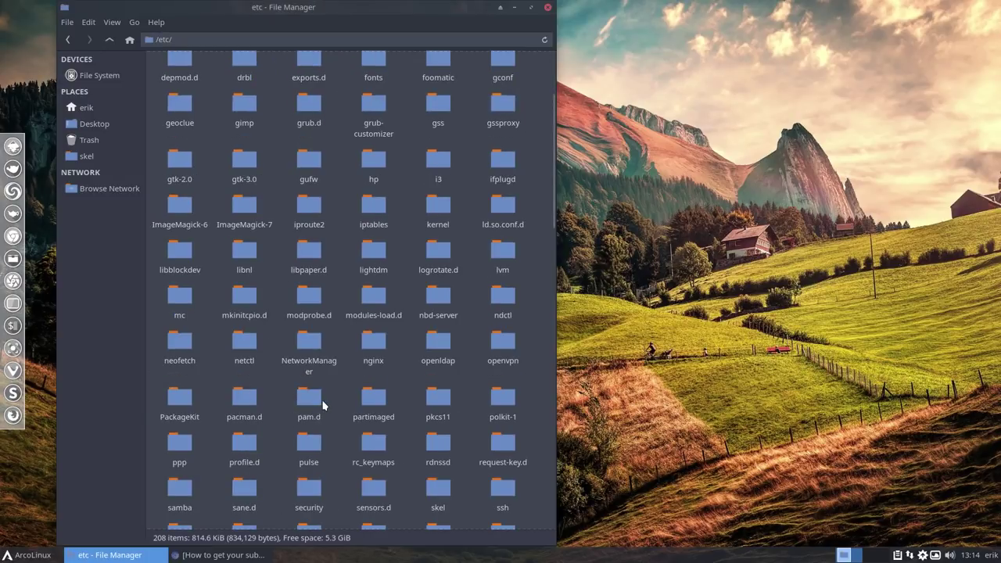
pyautogui.doubleClick(250, 403)
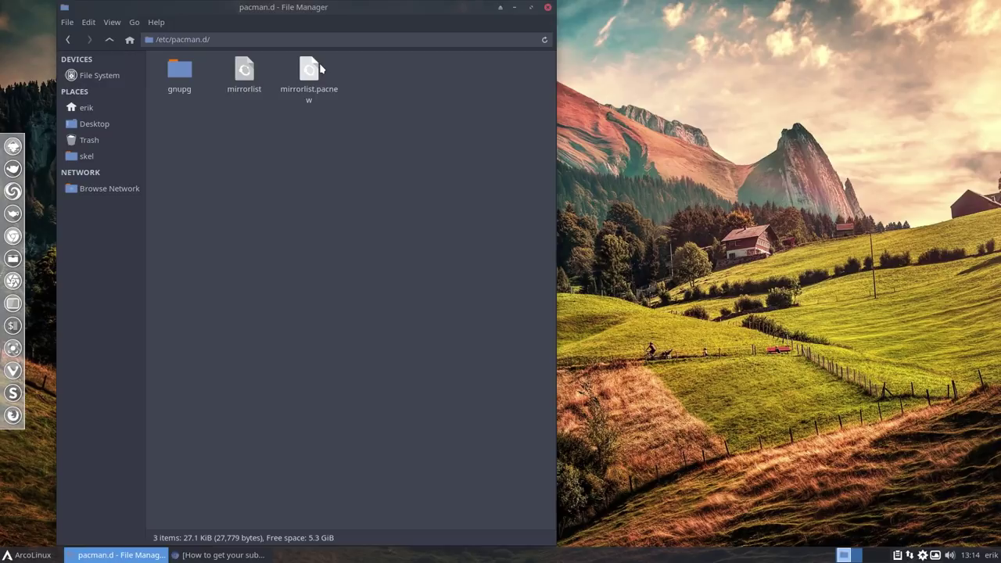
# Open mirrorlist from /etc/pacman.d to examine its server entries, minimize the editor, and open mirrorlist.pacnew
pyautogui.click(244, 90)
pyautogui.click(301, 93)
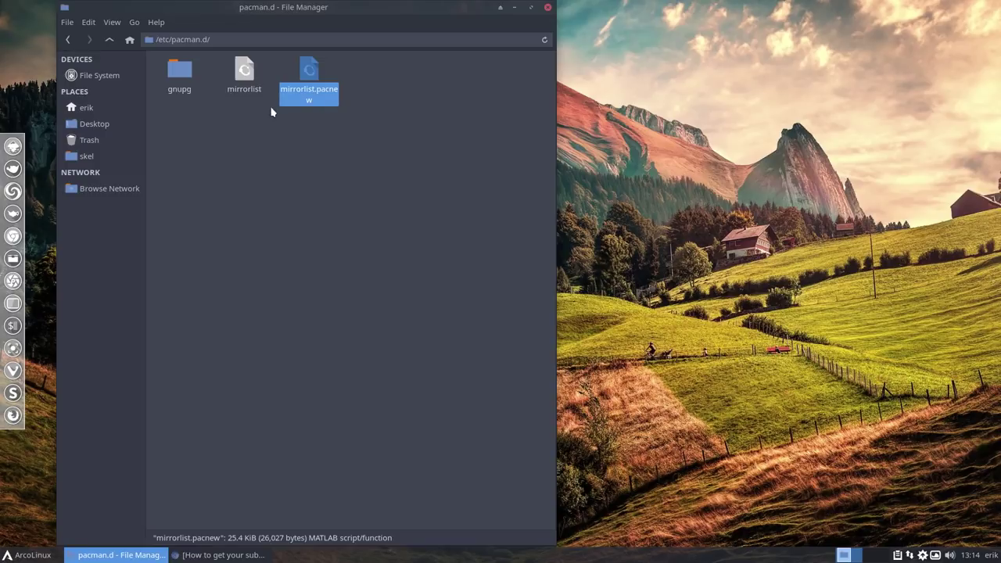
pyautogui.doubleClick(244, 72)
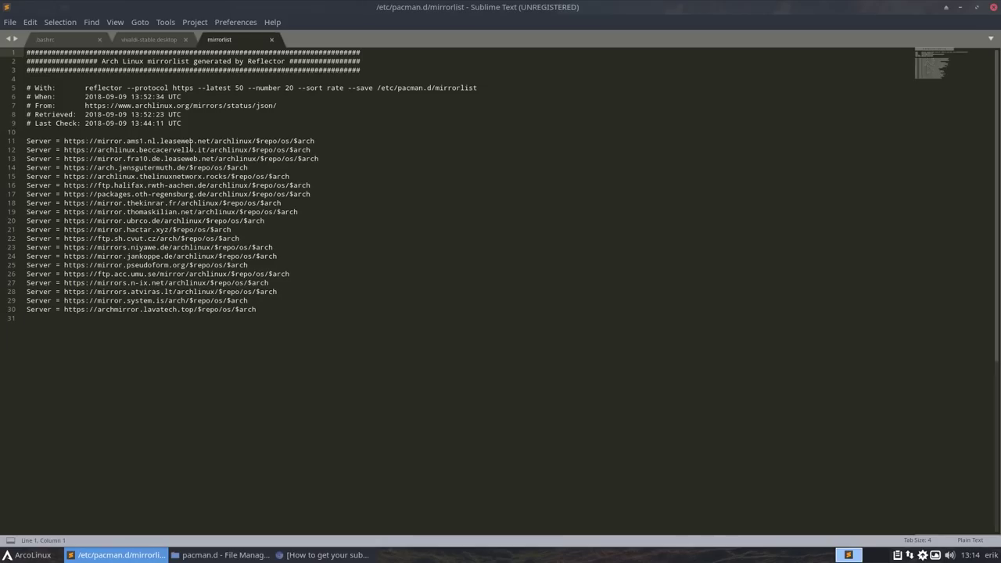
pyautogui.click(127, 194)
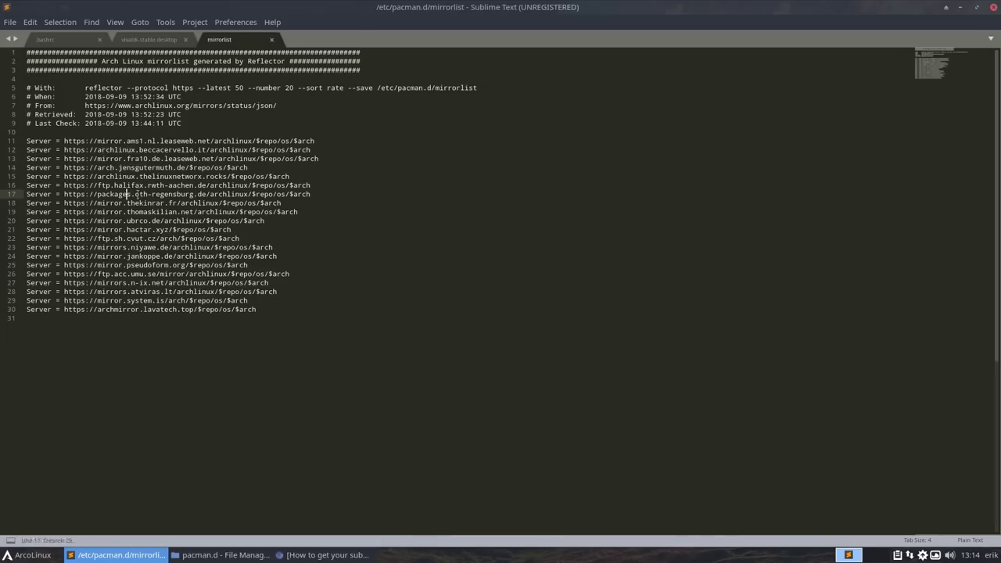
pyautogui.moveTo(127, 193); pyautogui.dragTo(185, 194)
pyautogui.click(960, 7)
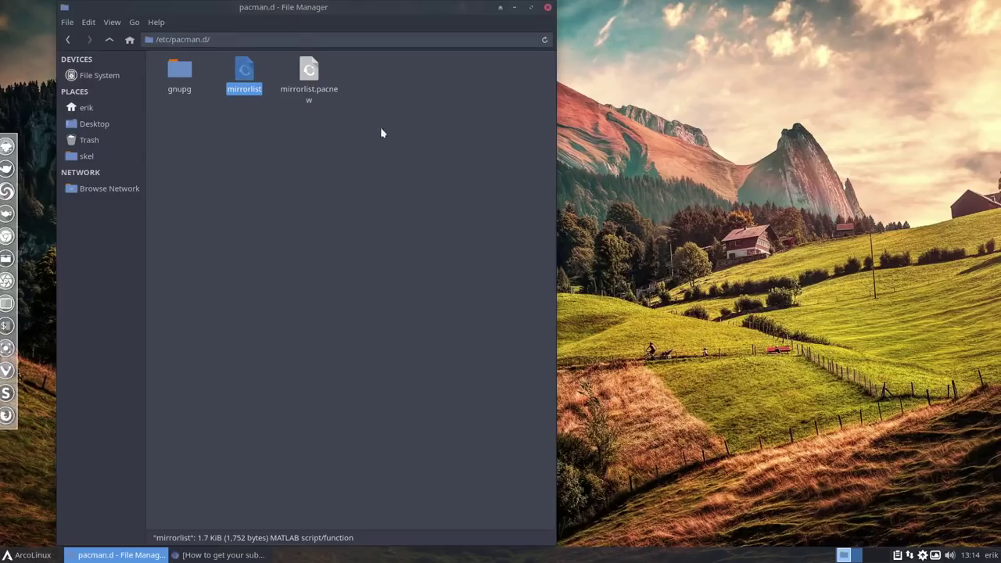
pyautogui.doubleClick(306, 86)
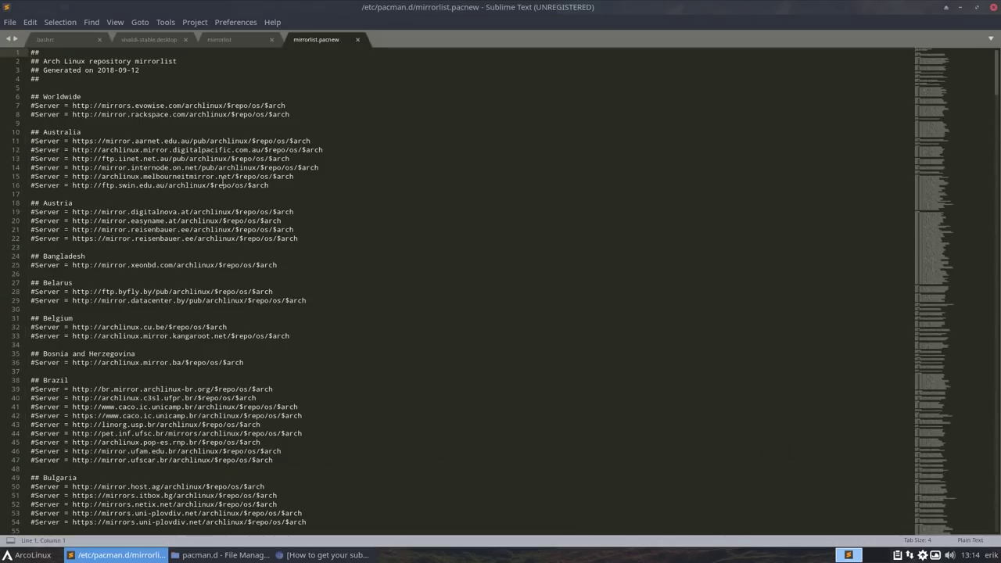
# Look through the country server entries in mirrorlist.pacnew and close the text editor
pyautogui.scroll(-13, 56, 193)
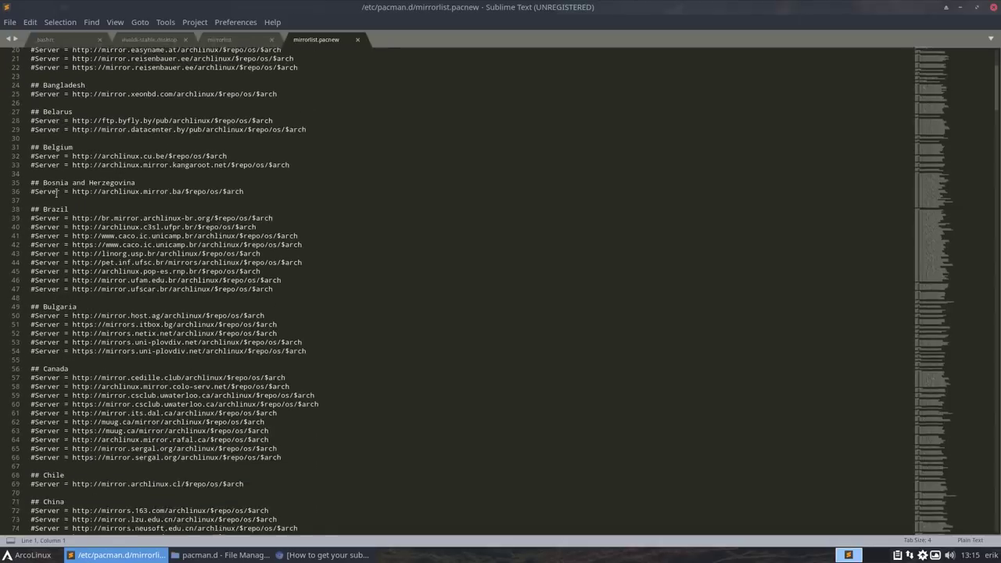
pyautogui.click(991, 9)
pyautogui.click(439, 177)
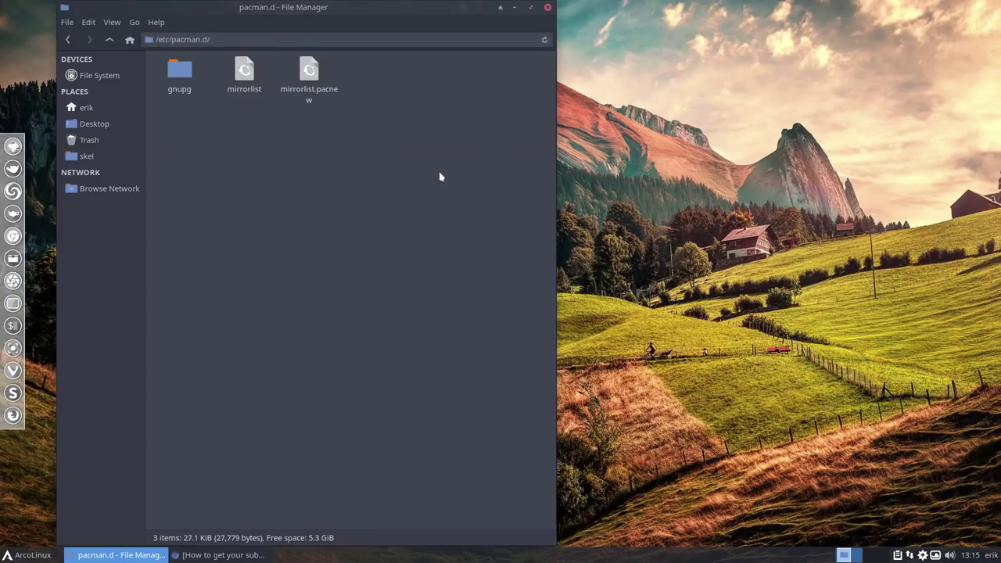
# Open a terminal and install arcolinux-mirrorlist-git with sudo pacman -S, entering the account password and accepting the installation
pyautogui.hotkey('ctrl', 'alt', 'Return')
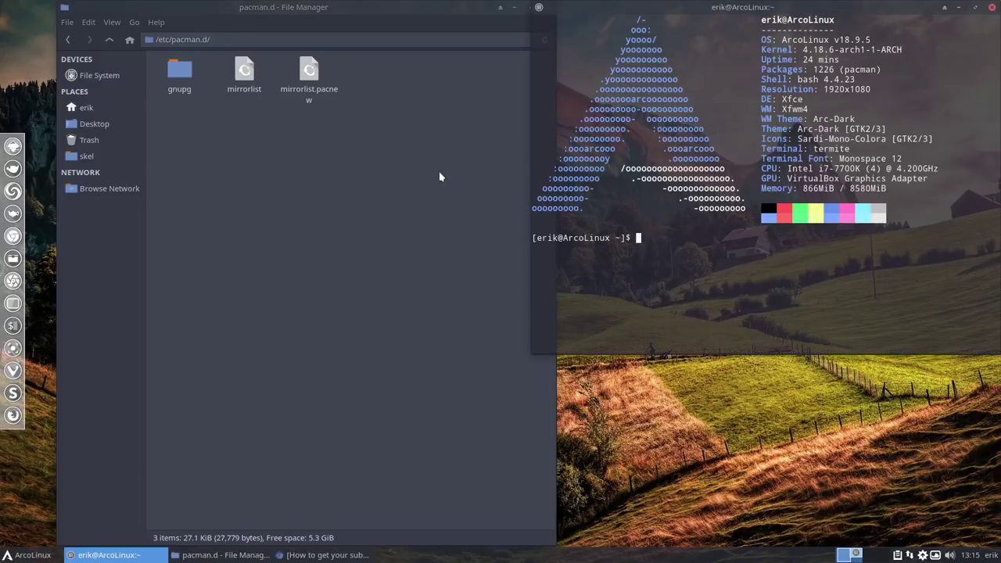
pyautogui.write('sudo pacman -S arcolinux-mirrorlist-git')
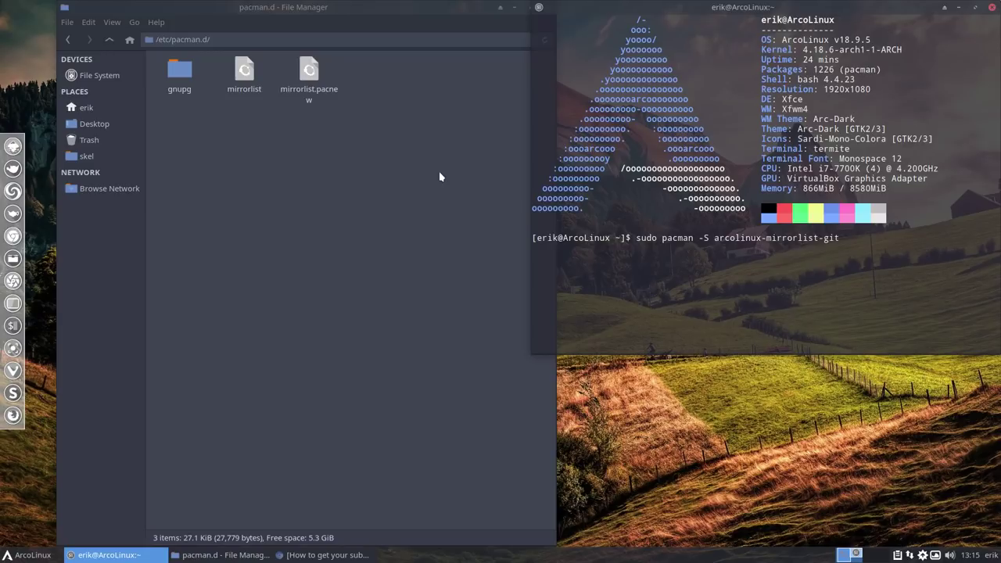
pyautogui.press('Return')
pyautogui.press('Return')
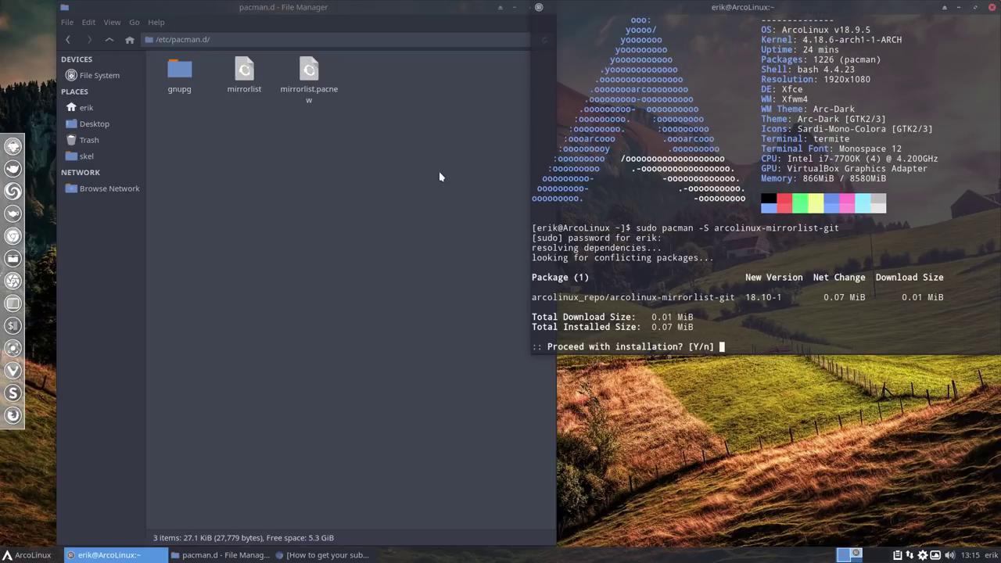
pyautogui.press('Return')
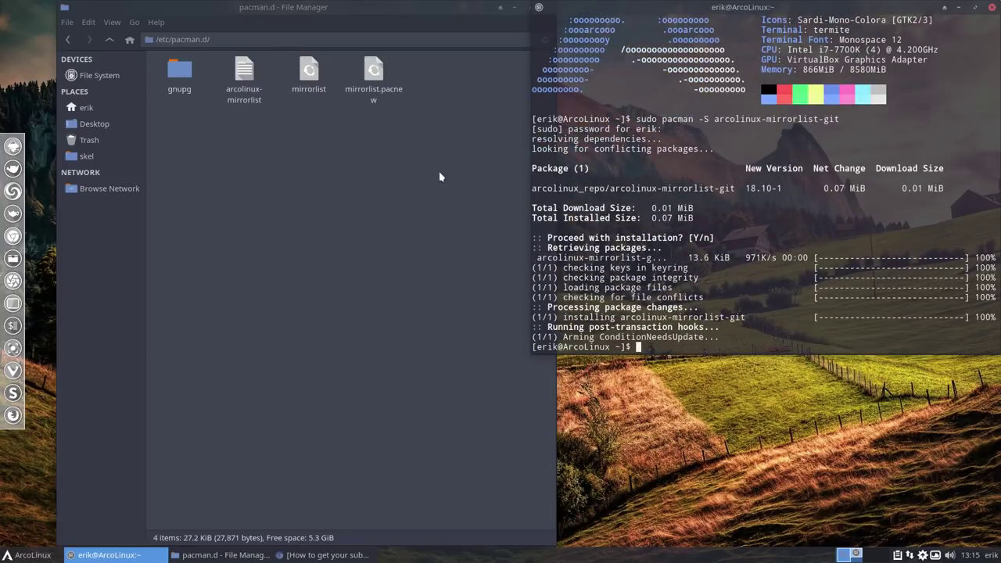
# Open the new arcolinux-mirrorlist file in /etc/pacman.d to examine its server lines, and close the text editor
pyautogui.click(244, 71)
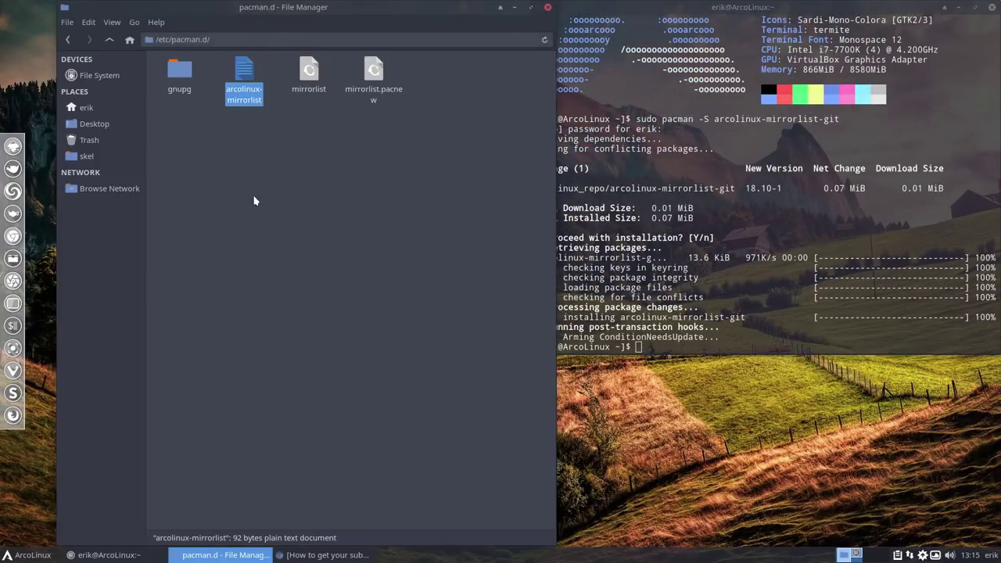
pyautogui.doubleClick(247, 75)
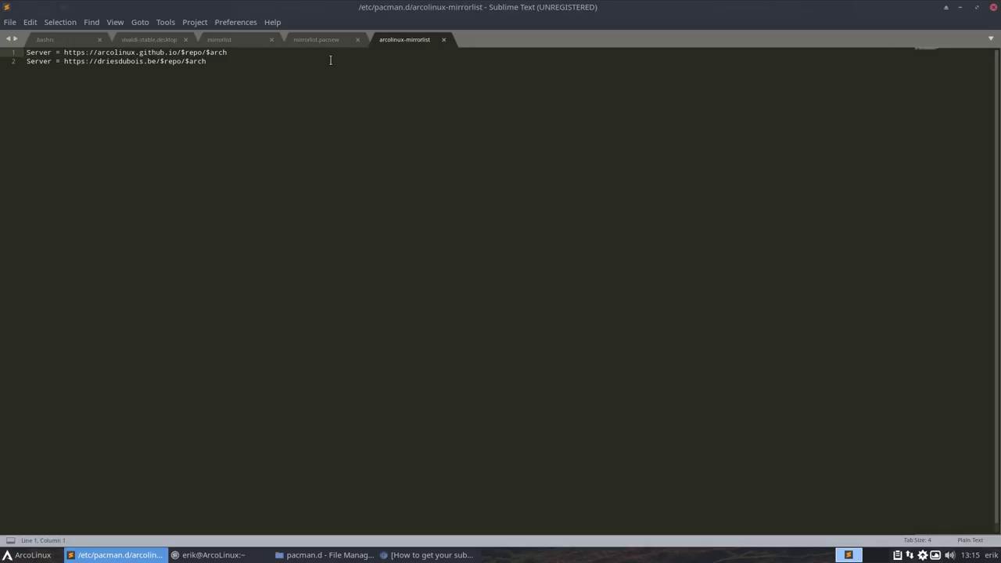
pyautogui.click(994, 7)
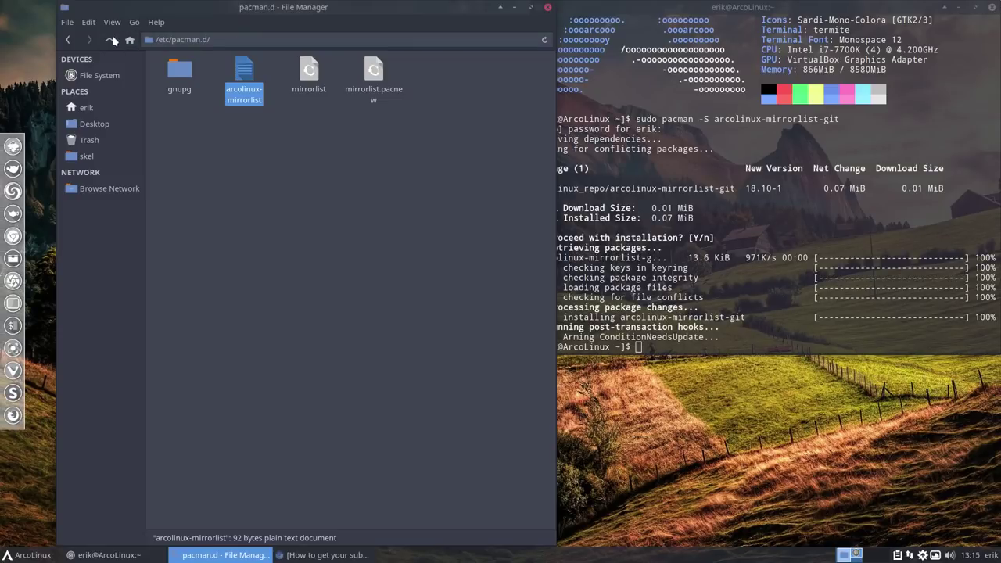
# Go up to the /etc folder and open pacman.conf in the text editor
pyautogui.click(111, 39)
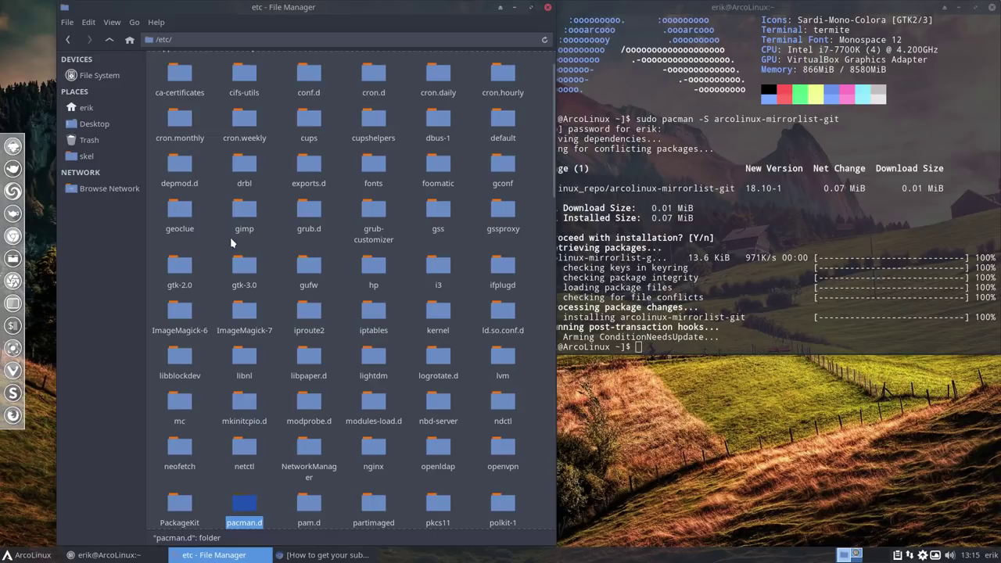
pyautogui.scroll(-5, 230, 242)
pyautogui.scroll(-10, 231, 242)
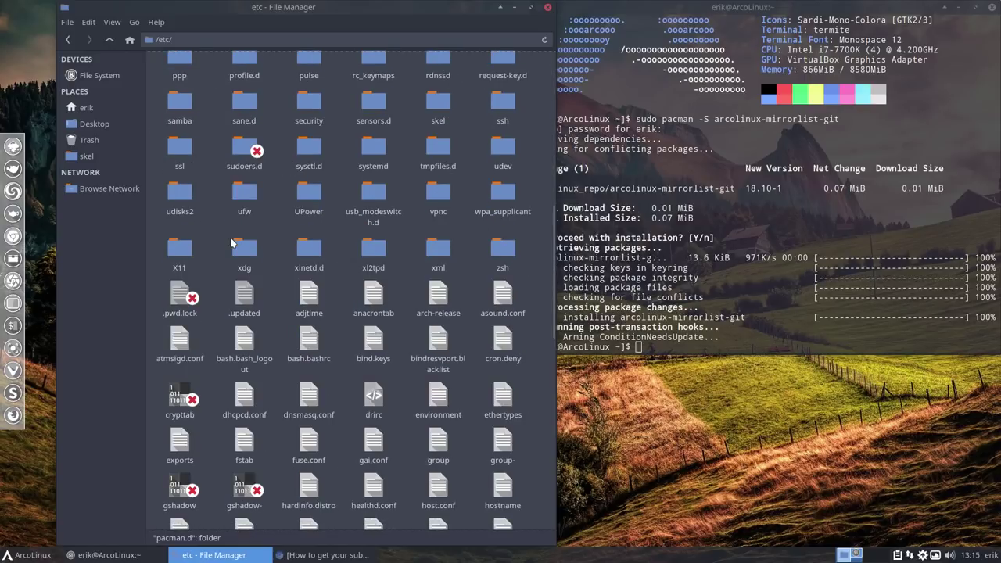
pyautogui.scroll(-5, 231, 242)
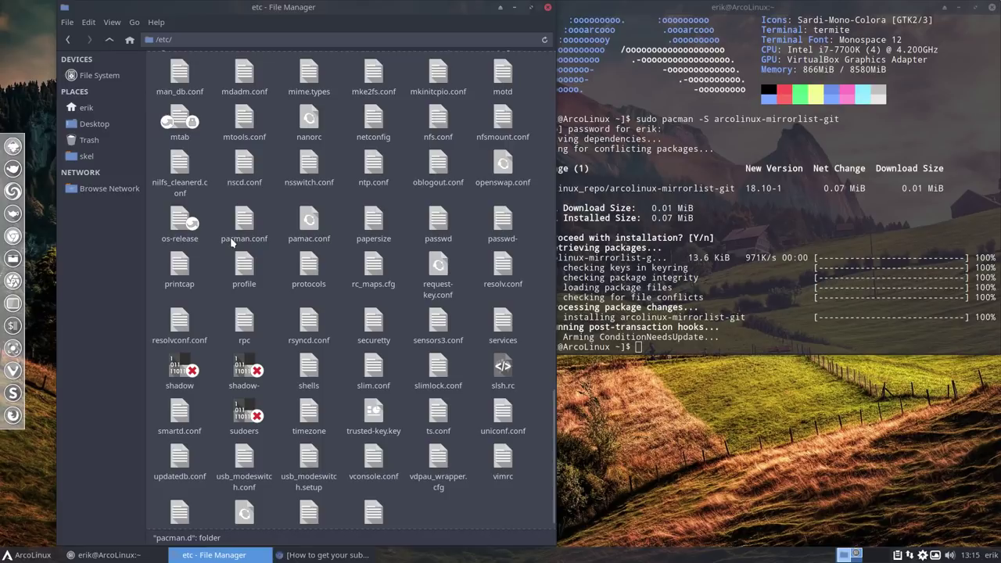
pyautogui.doubleClick(309, 223)
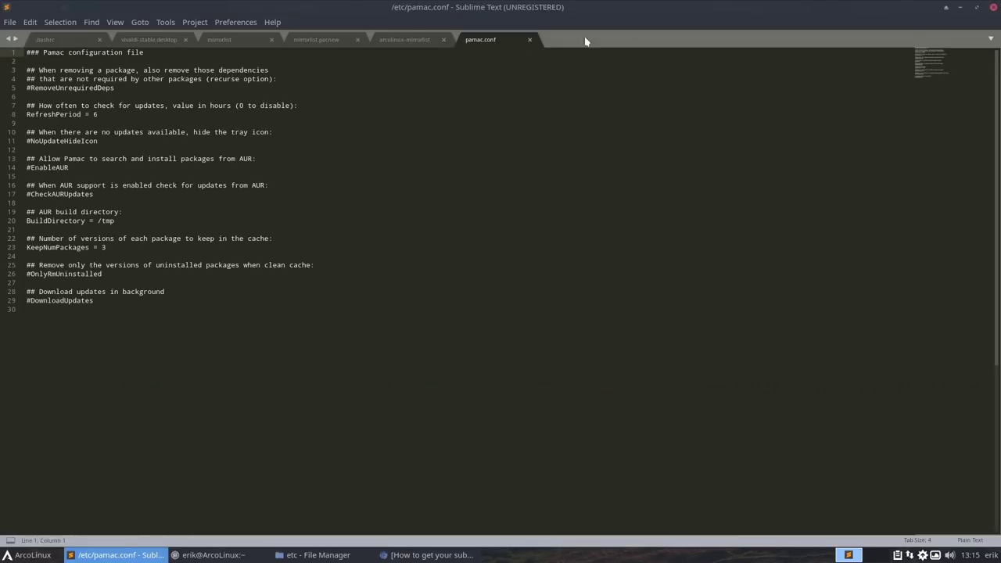
pyautogui.click(992, 7)
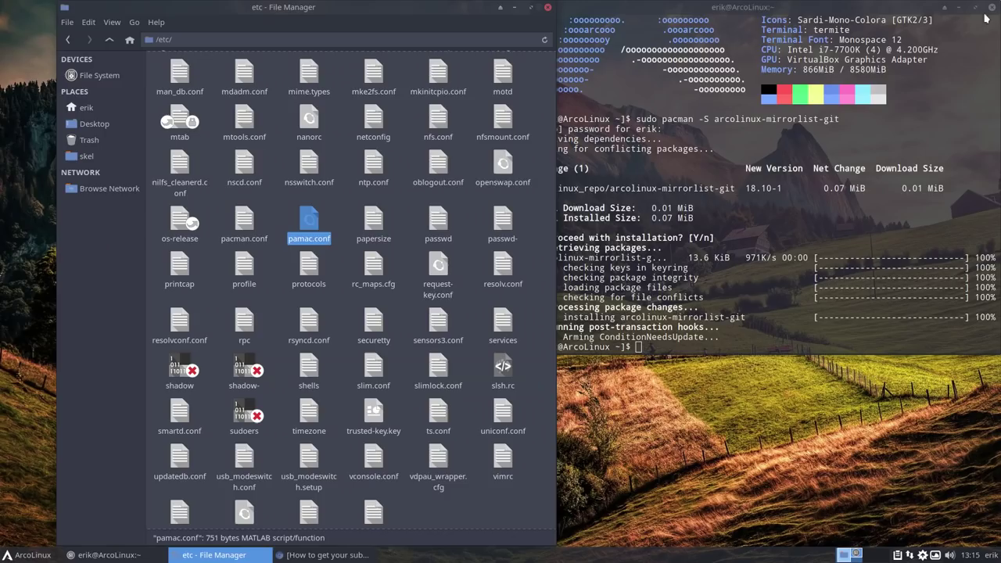
pyautogui.click(248, 223)
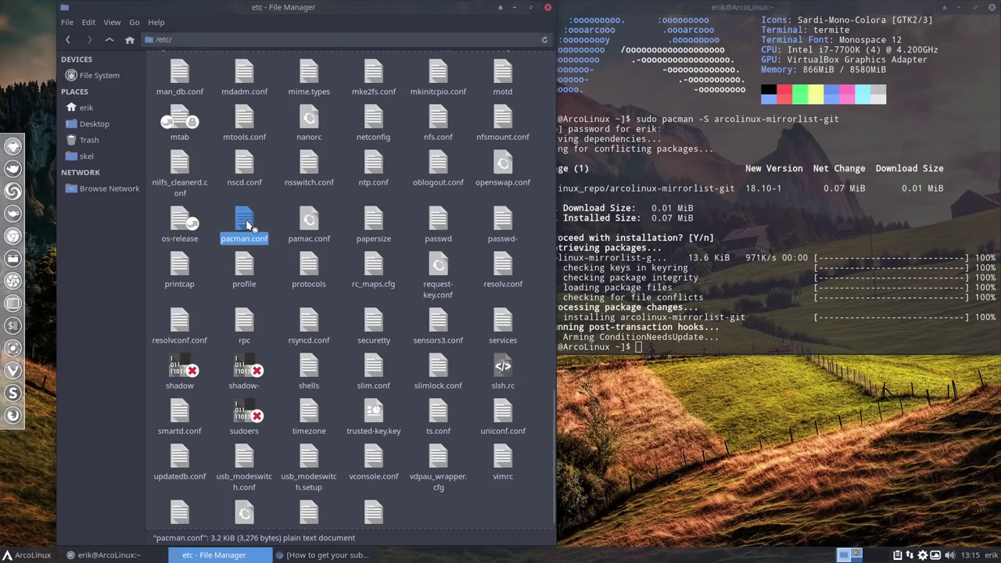
pyautogui.doubleClick(248, 224)
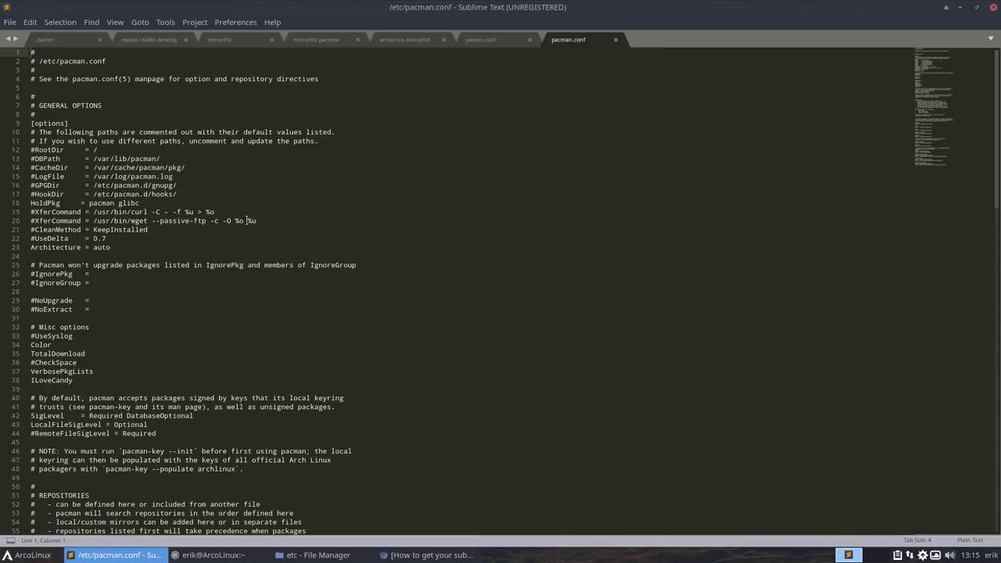
# Enlarge the text and compare the Server line of [arcolinux_repo_testing] with the Include line of [multilib-testing] in pacman.conf
pyautogui.keyDown('ctrl'); pyautogui.scroll(5, 300, 230); pyautogui.keyUp('ctrl')
pyautogui.keyDown('ctrl'); pyautogui.scroll(3, 299, 230); pyautogui.keyUp('ctrl')
pyautogui.keyDown('ctrl'); pyautogui.scroll(-1, 300, 231); pyautogui.keyUp('ctrl')
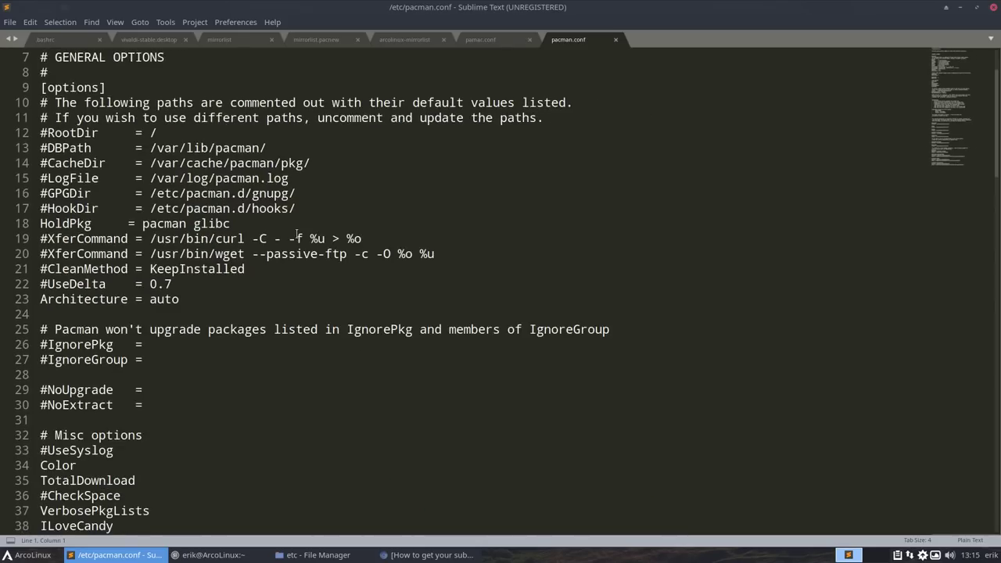
pyautogui.keyDown('ctrl'); pyautogui.scroll(-1, 298, 232); pyautogui.keyUp('ctrl')
pyautogui.scroll(-10, 296, 234)
pyautogui.scroll(-20, 297, 235)
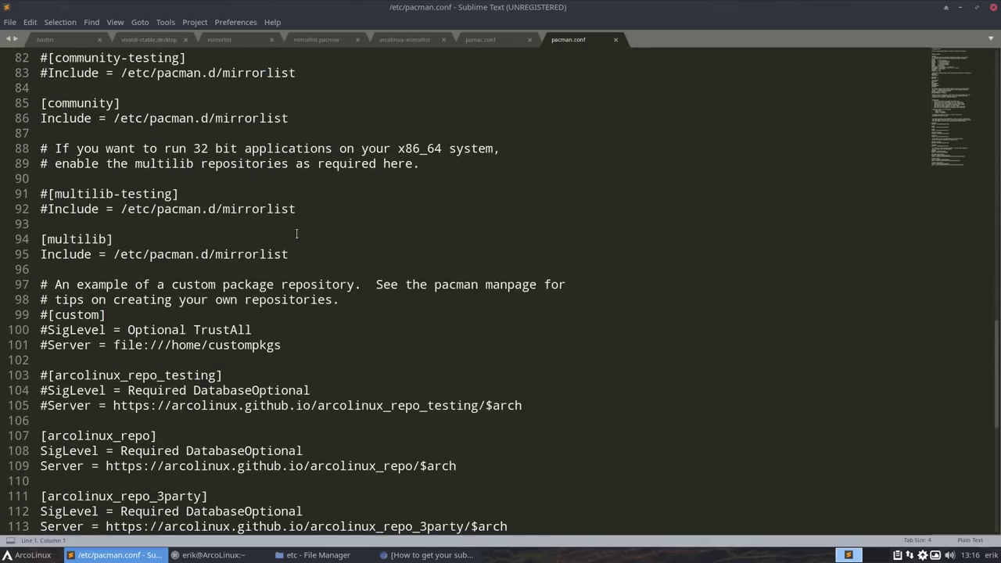
pyautogui.scroll(1, 297, 232)
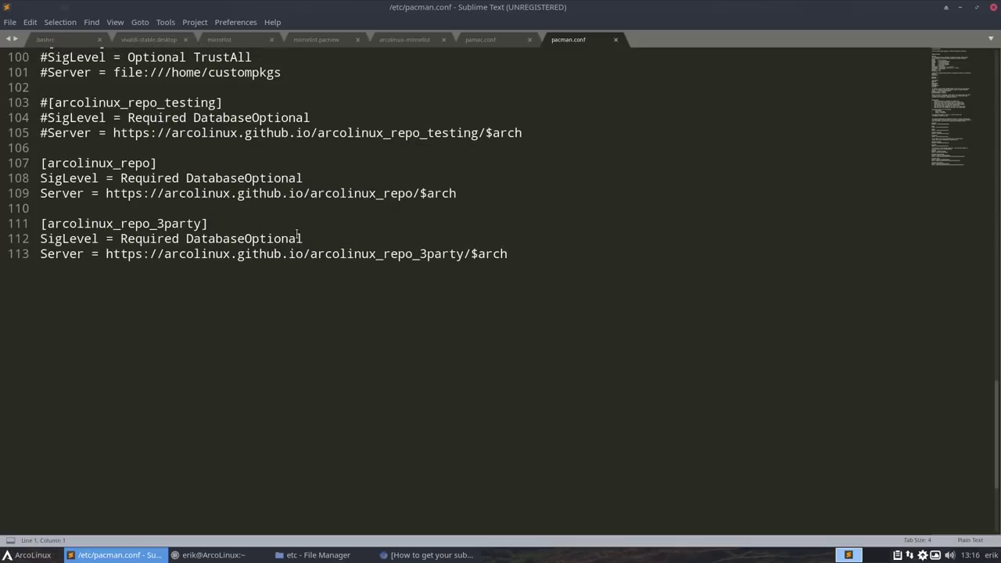
pyautogui.scroll(3, 296, 234)
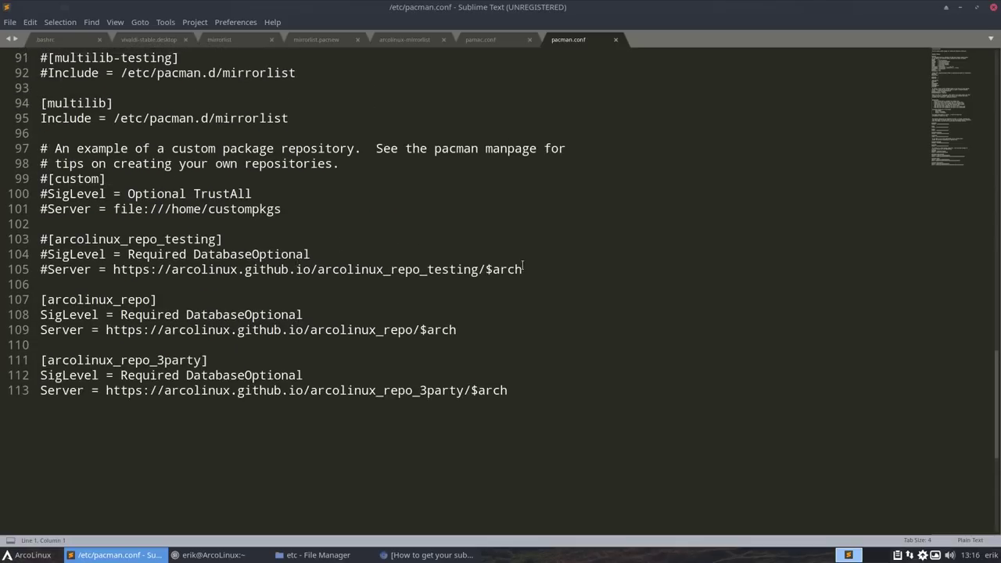
pyautogui.moveTo(523, 266); pyautogui.dragTo(152, 269)
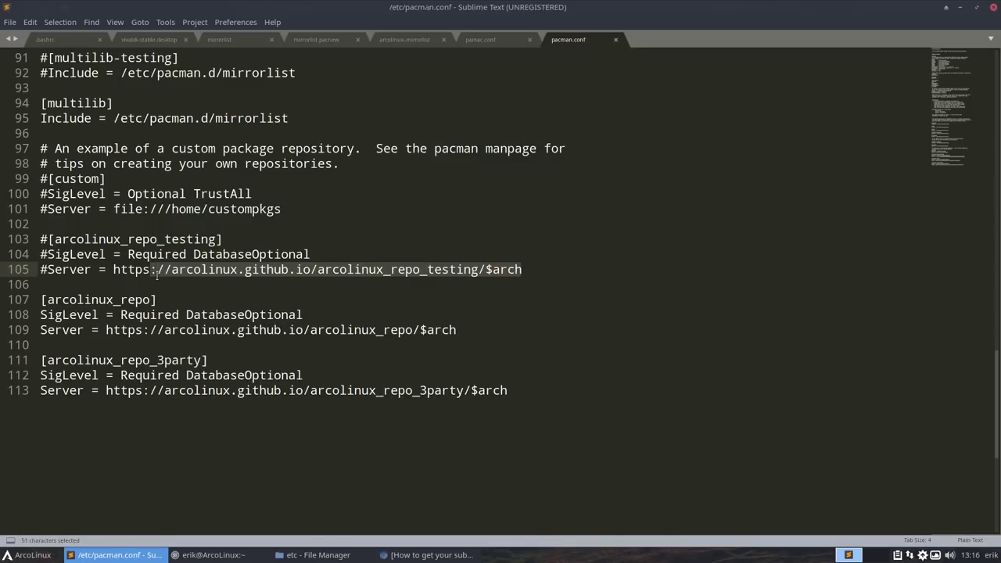
pyautogui.scroll(2, 156, 274)
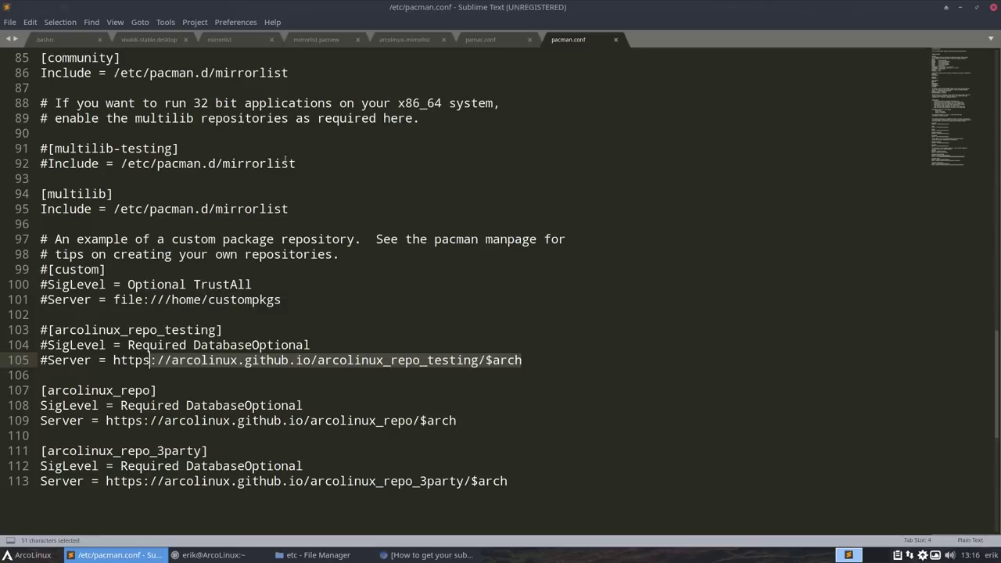
pyautogui.moveTo(296, 164); pyautogui.dragTo(47, 164)
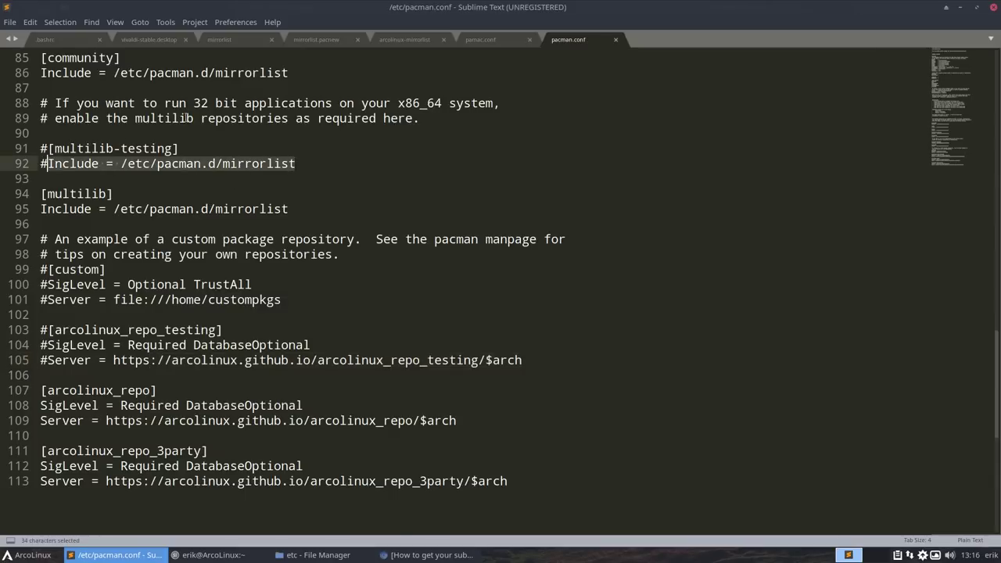
# Copy the [community] Include line over the Server entry of [arcolinux_repo_testing], keeping the leading # sign
pyautogui.scroll(3, 230, 110)
pyautogui.moveTo(316, 206); pyautogui.dragTo(12, 208)
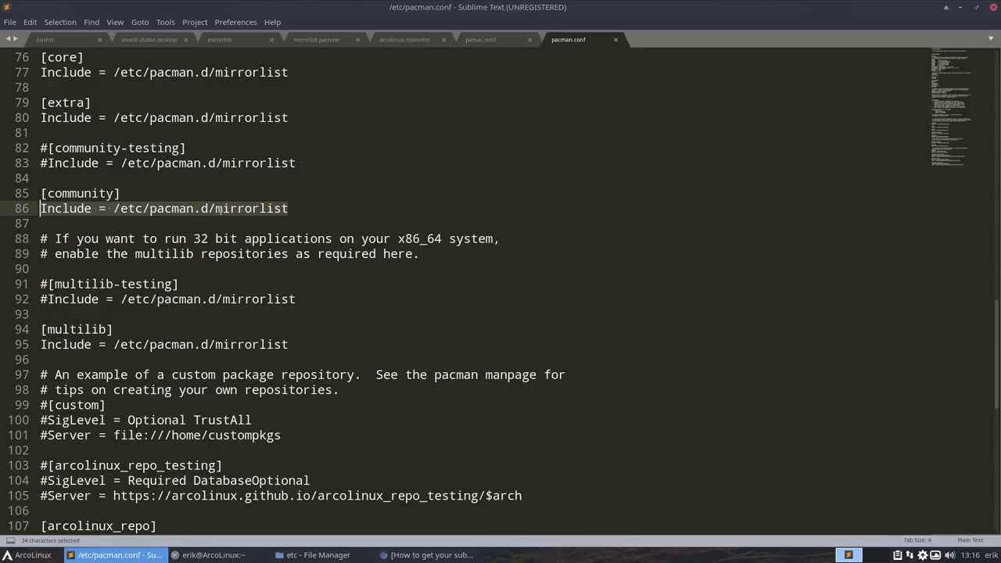
pyautogui.hotkey('ctrl', 'c')
pyautogui.scroll(-6, 219, 211)
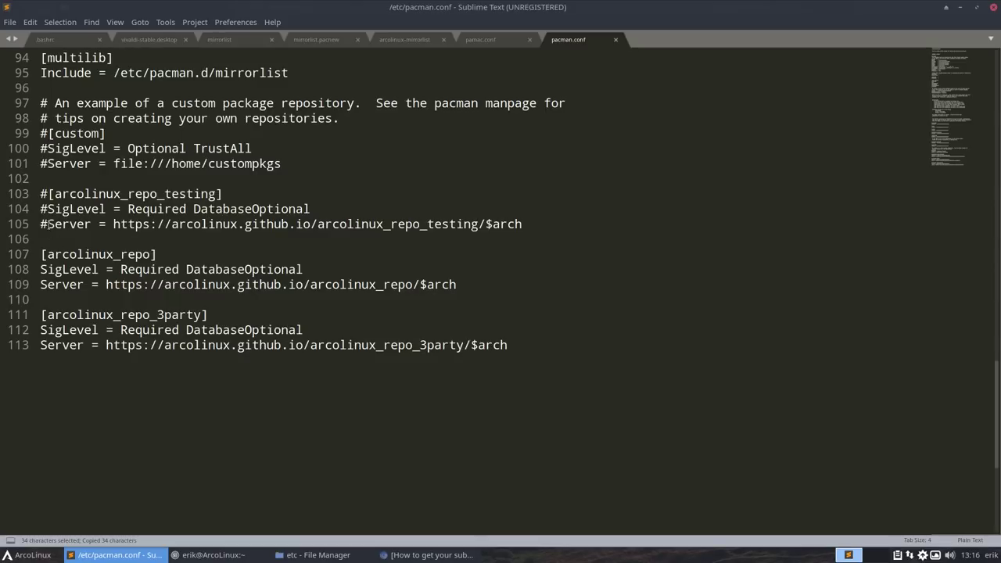
pyautogui.moveTo(44, 224); pyautogui.dragTo(525, 224)
pyautogui.hotkey('ctrl', 'v')
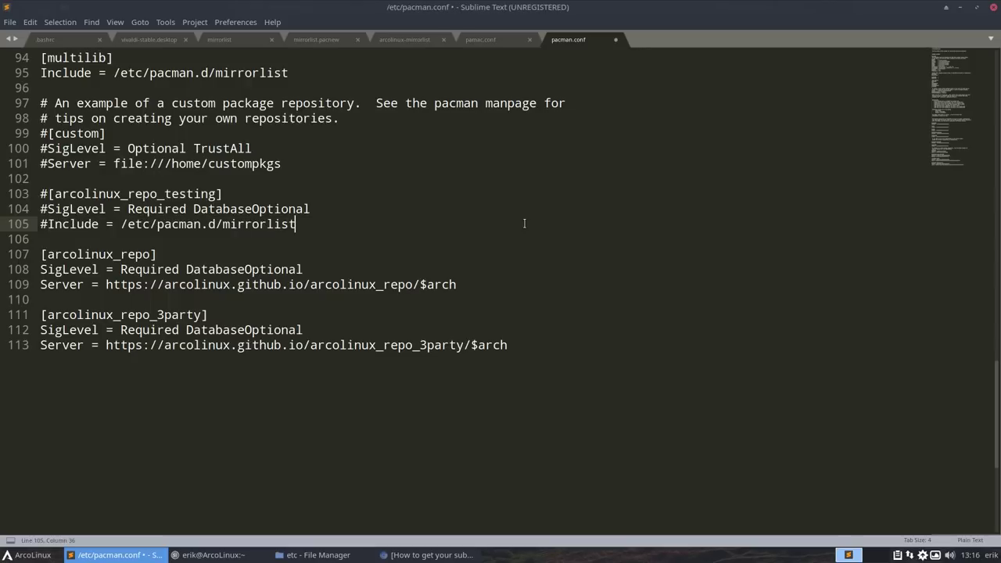
# Change the [arcolinux_repo_testing] Include path to /etc/pacman.d/arcolinux-mirrorlist
pyautogui.click(221, 224)
pyautogui.write('arcolin')
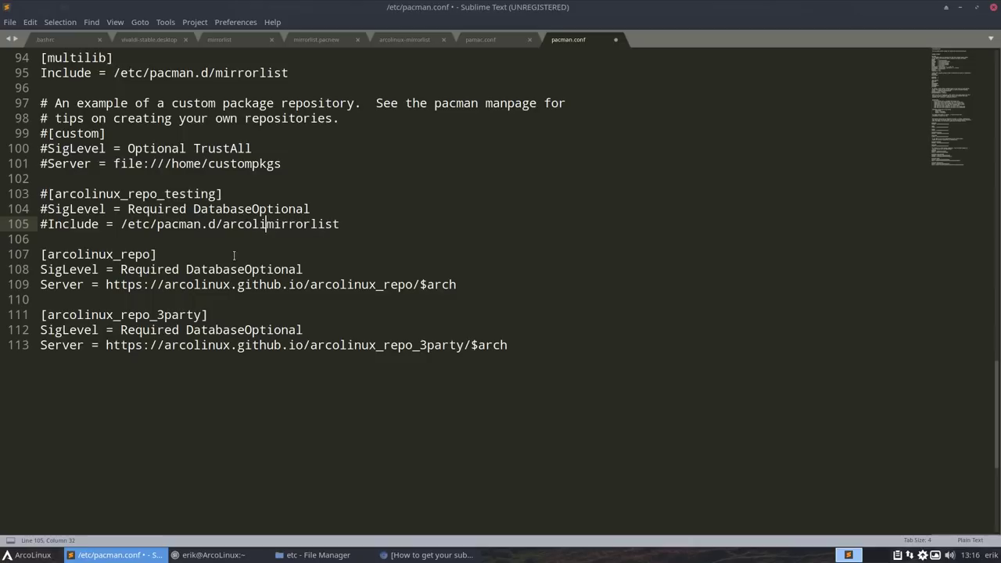
pyautogui.write('ux-')
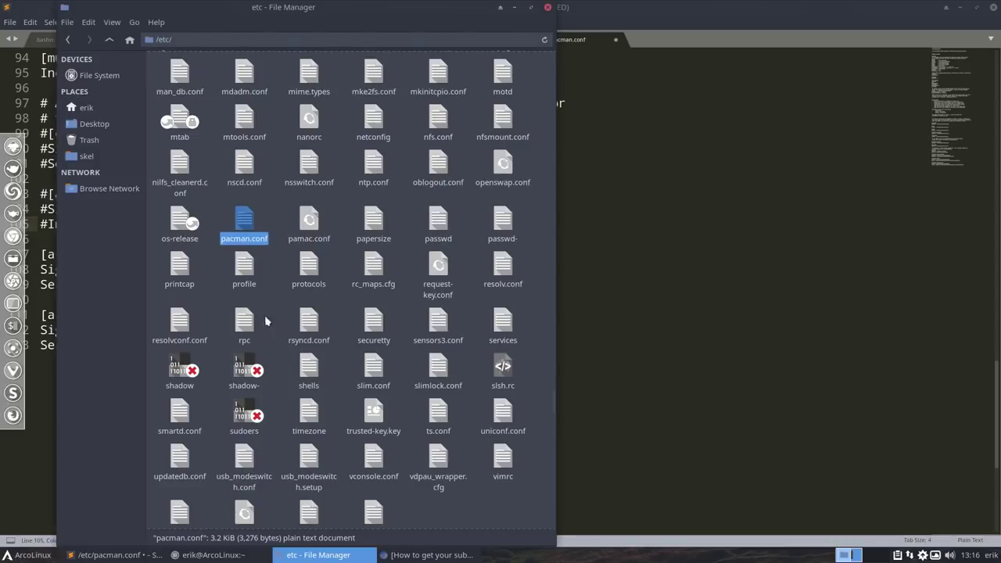
# Browse the file manager to /etc/pacman.d, check the exact name of arcolinux-mirrorlist, and minimize the file manager
pyautogui.click(109, 40)
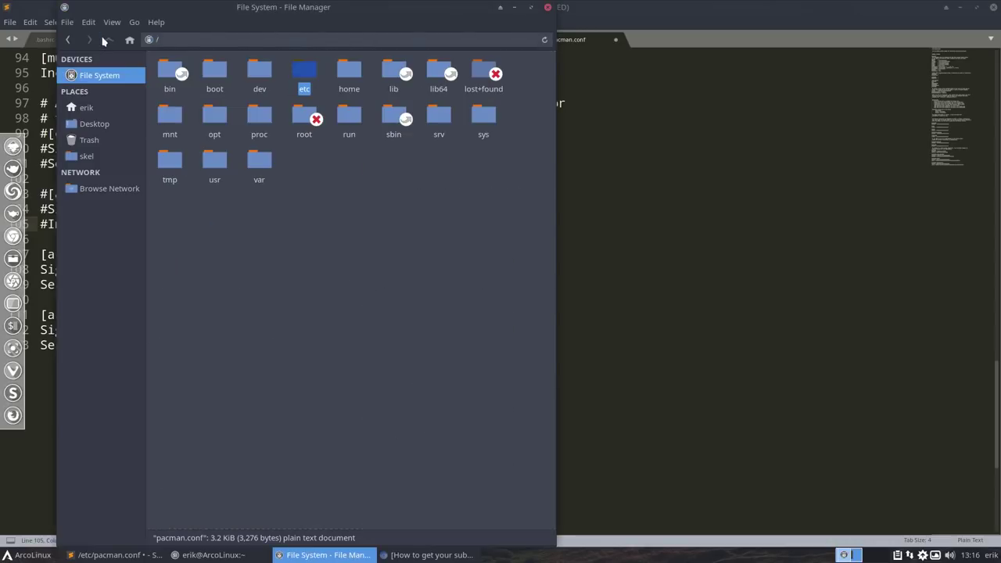
pyautogui.doubleClick(298, 88)
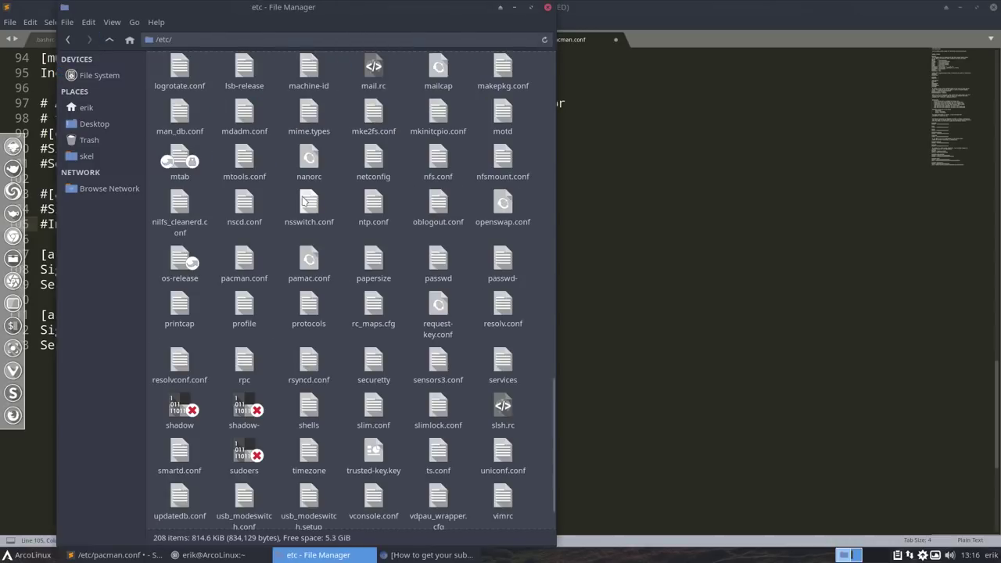
pyautogui.write('pacm')
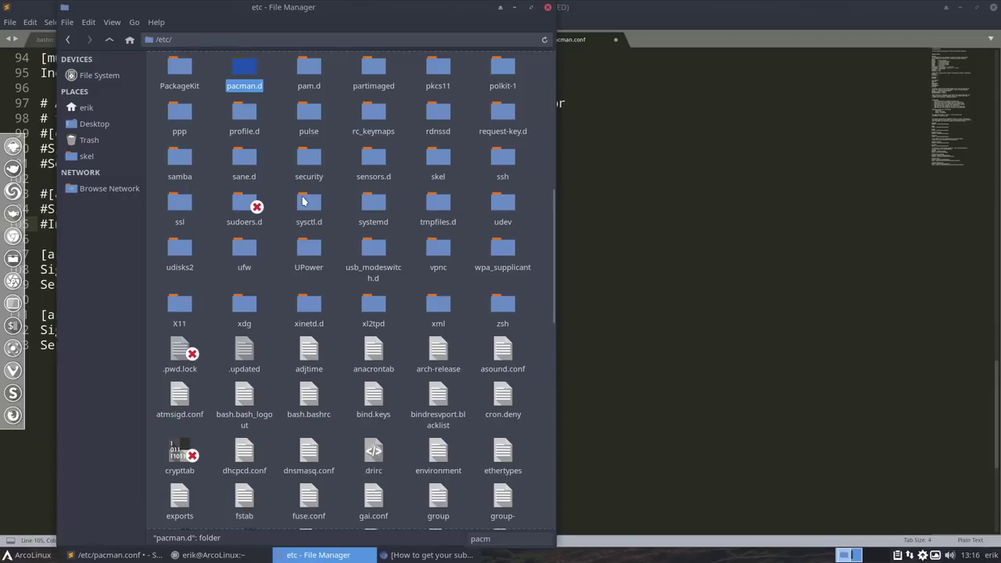
pyautogui.press('Return')
pyautogui.click(255, 78)
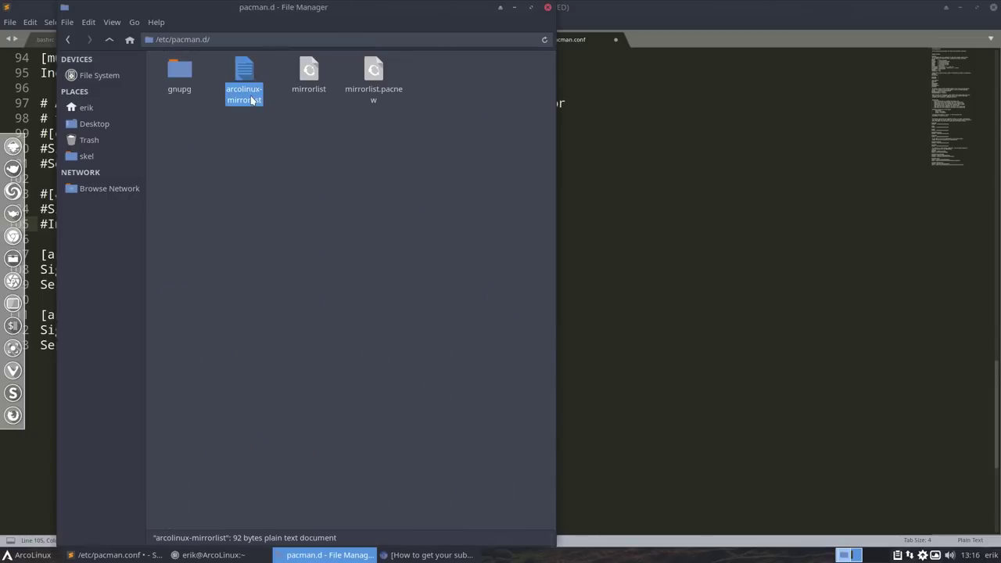
pyautogui.click(514, 8)
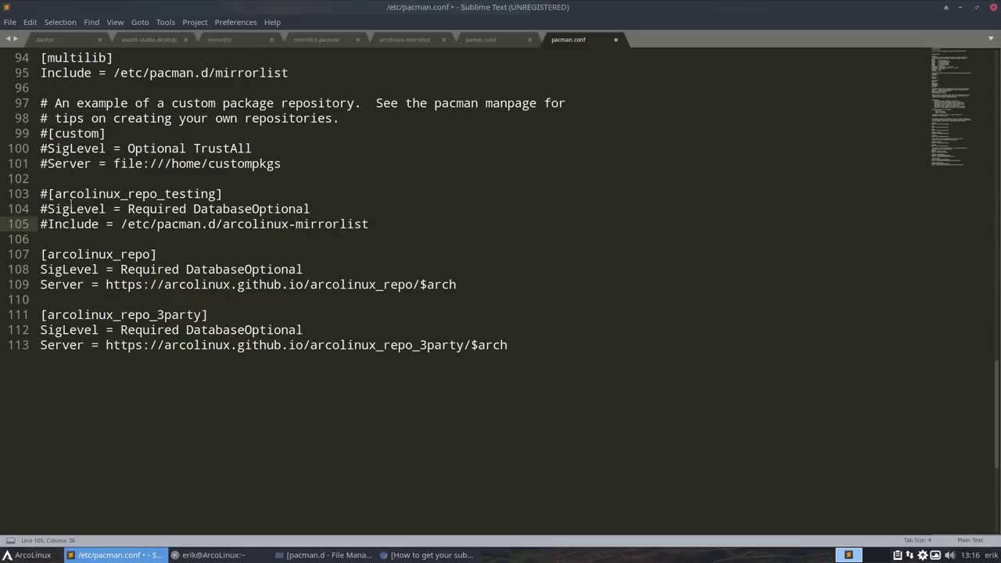
# Replace the Server lines of [arcolinux_repo] and [arcolinux_repo_3party] with Include = /etc/pacman.d/arcolinux-mirrorlist, copied from [arcolinux_repo_testing] without the # sign
pyautogui.moveTo(49, 224); pyautogui.dragTo(370, 225)
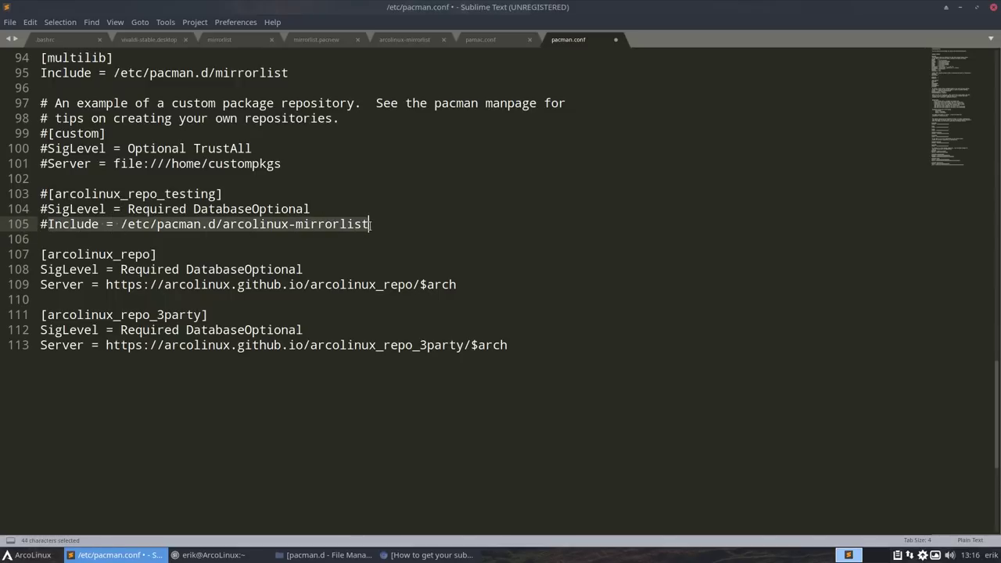
pyautogui.hotkey('ctrl', 'c')
pyautogui.moveTo(456, 284); pyautogui.dragTo(24, 294)
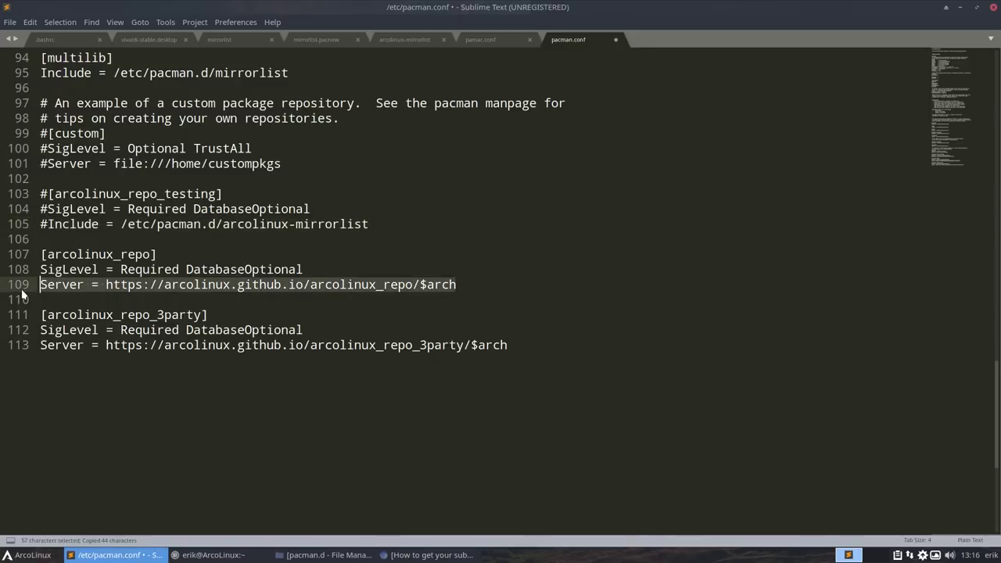
pyautogui.hotkey('ctrl', 'v')
pyautogui.hotkey('ctrl', 'End')
pyautogui.hotkey('shift', 'Up')
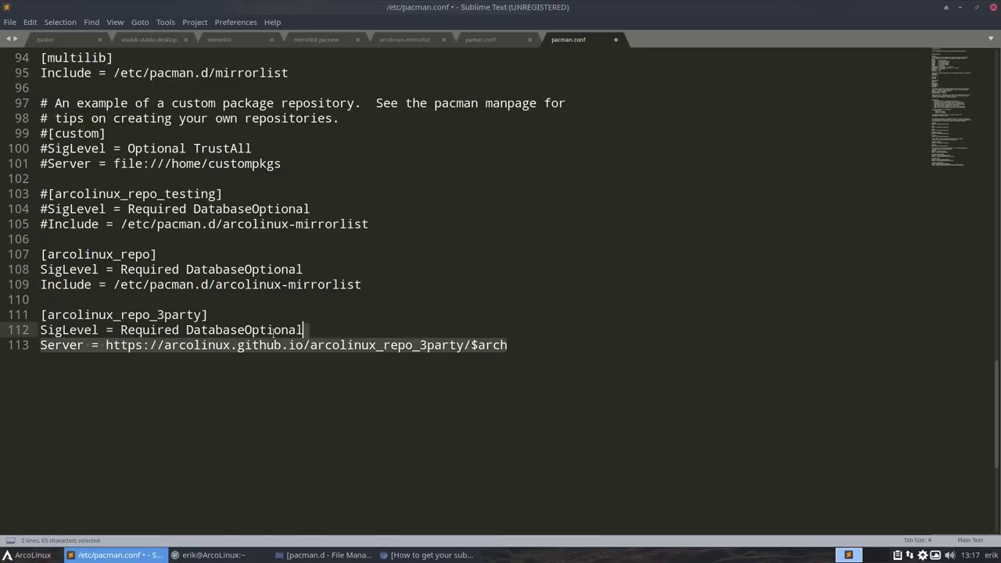
pyautogui.moveTo(273, 332); pyautogui.dragTo(35, 348)
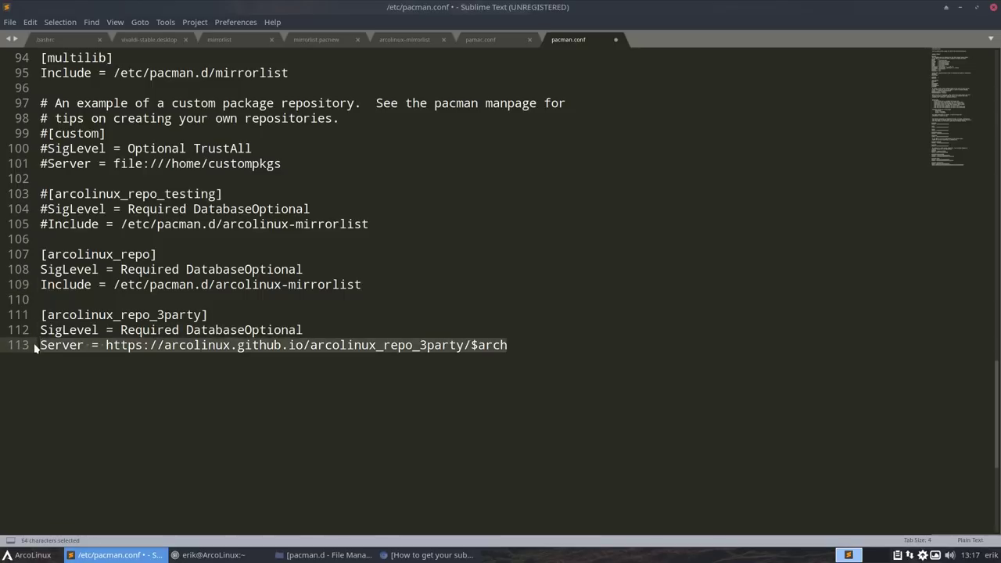
pyautogui.hotkey('ctrl', 'v')
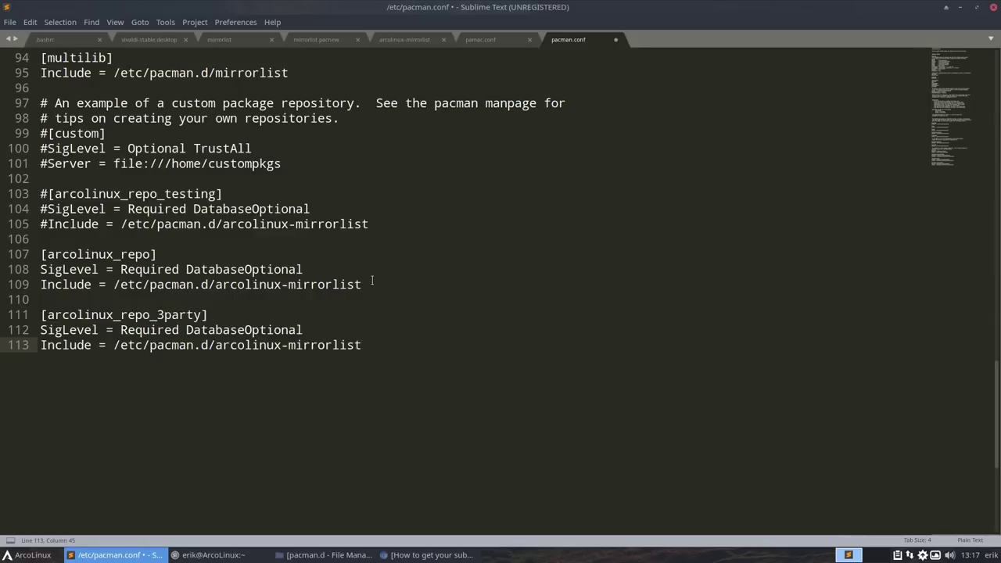
# Duplicate the [arcolinux_repo] block at the end of pacman.conf and rename the copy's header to [arcolinux_repo_submicron]
pyautogui.moveTo(370, 284); pyautogui.dragTo(21, 261)
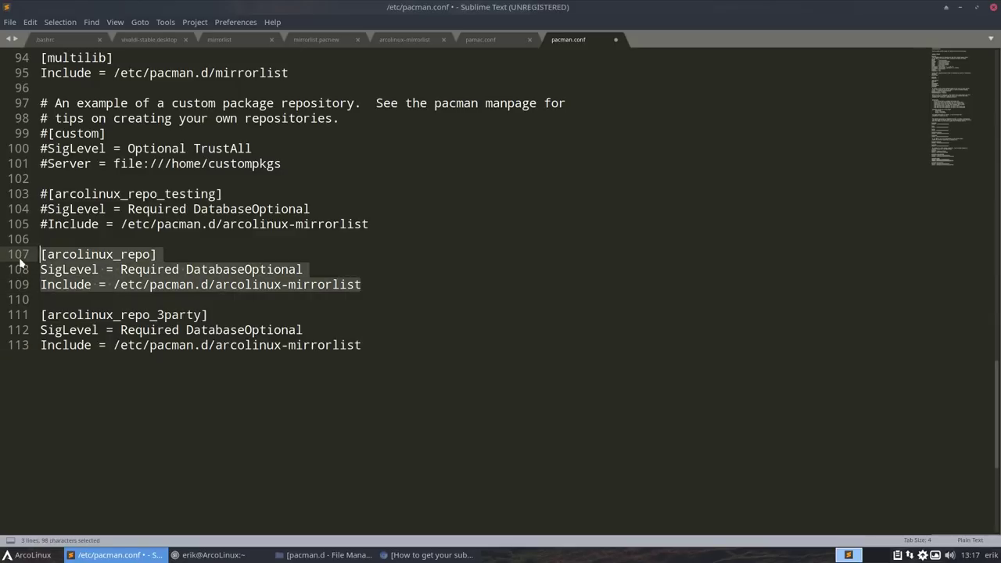
pyautogui.hotkey('ctrl', 'c')
pyautogui.click(382, 338)
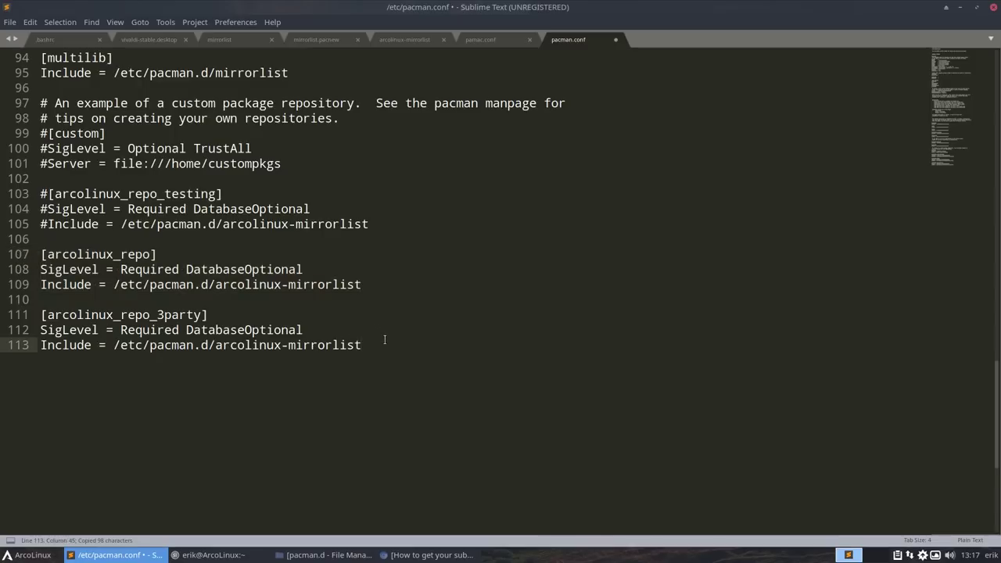
pyautogui.press('Return')
pyautogui.press('Return')
pyautogui.hotkey('ctrl', 'v')
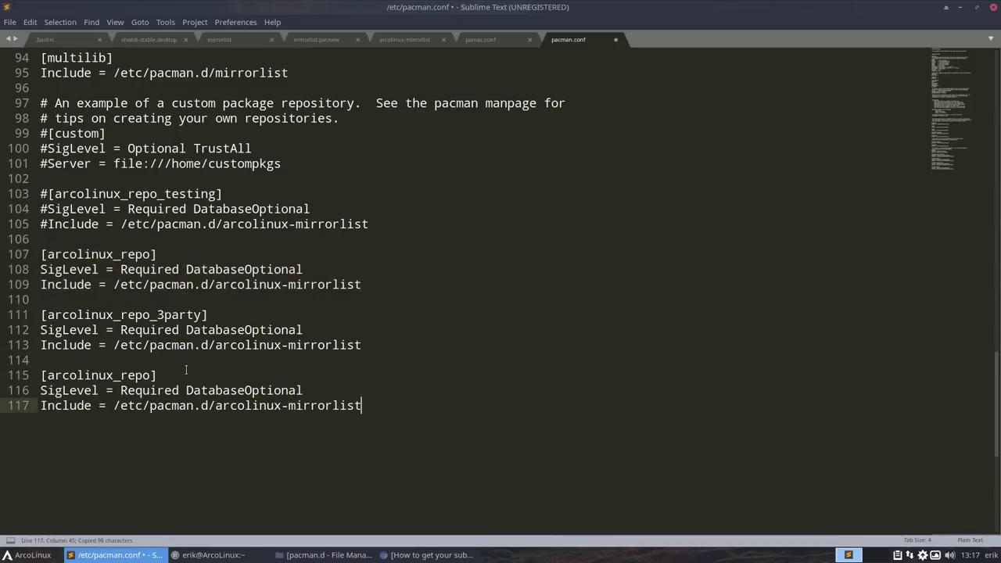
pyautogui.click(186, 369)
pyautogui.press('Left')
pyautogui.press('BackSpace')
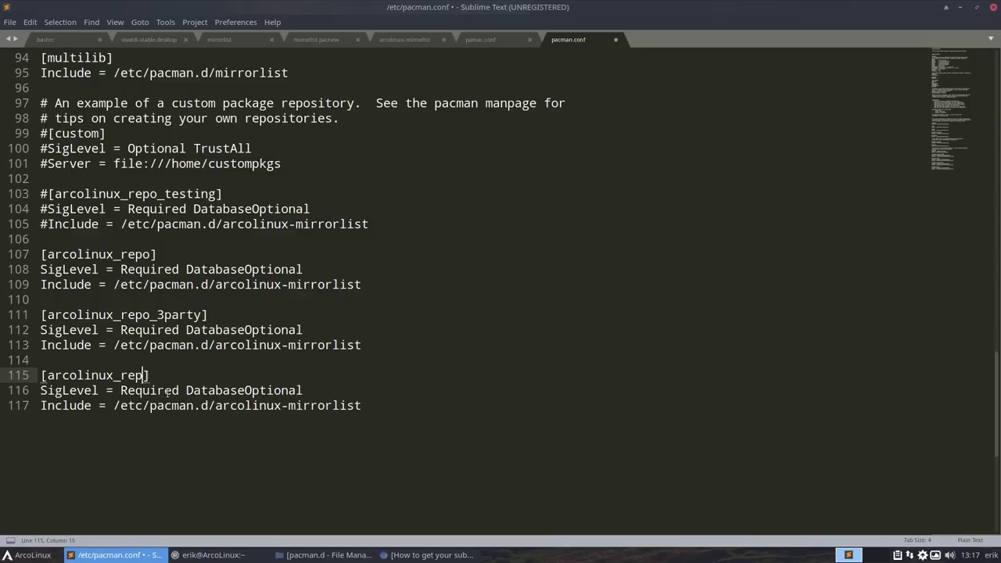
pyautogui.write('o_submicron')
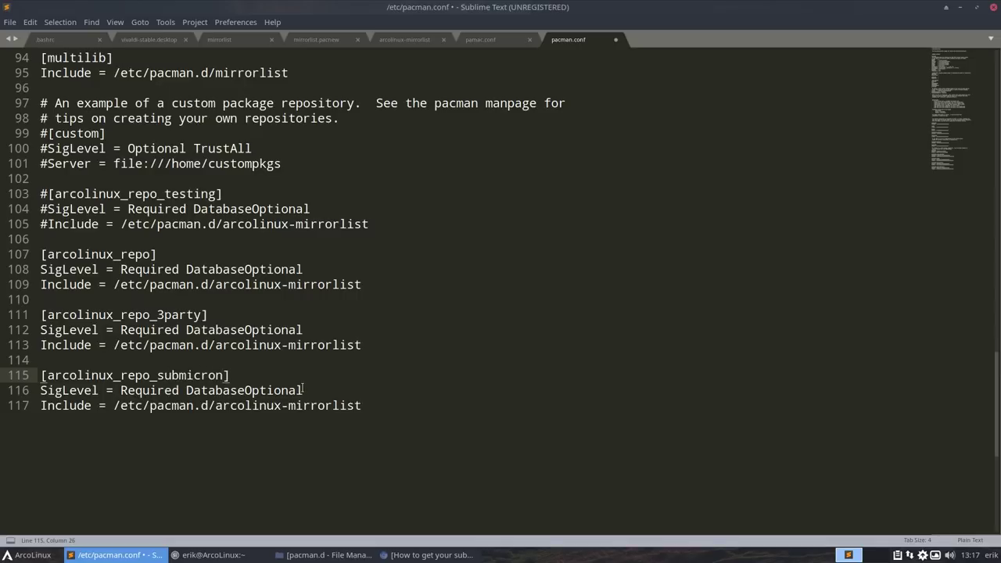
# Save /etc/pacman.conf, authorizing the change with the account password
pyautogui.hotkey('ctrl', 's')
pyautogui.write('***')
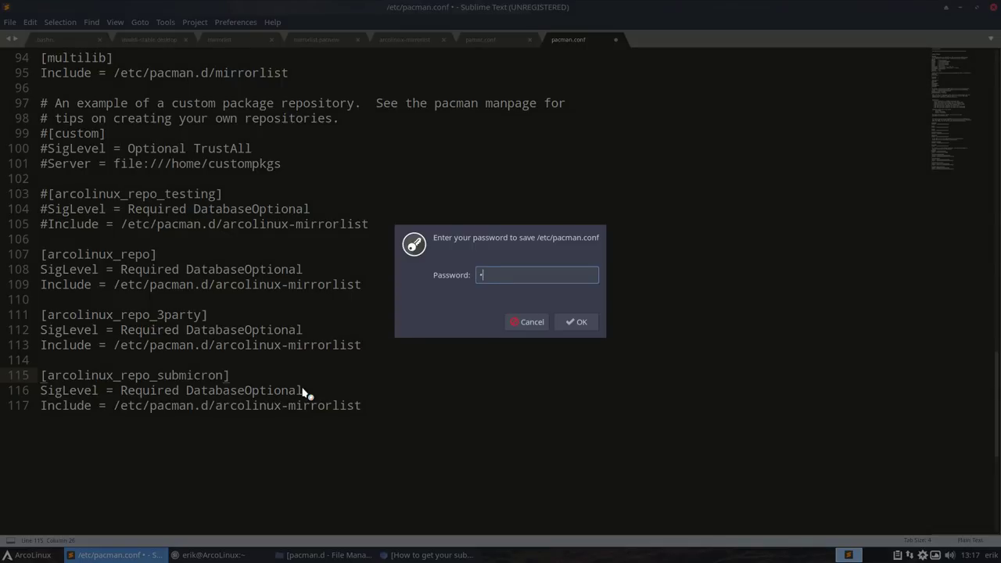
pyautogui.press('Return')
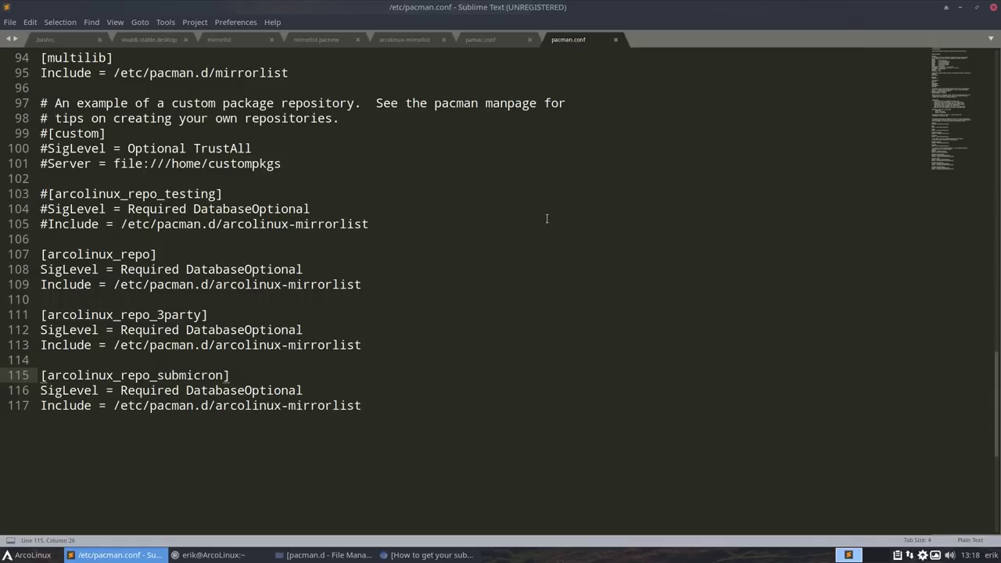
# Switch to the terminal, run the update alias, and check the arcolinux_repo_submicron entries among the synchronized databases
pyautogui.click(946, 7)
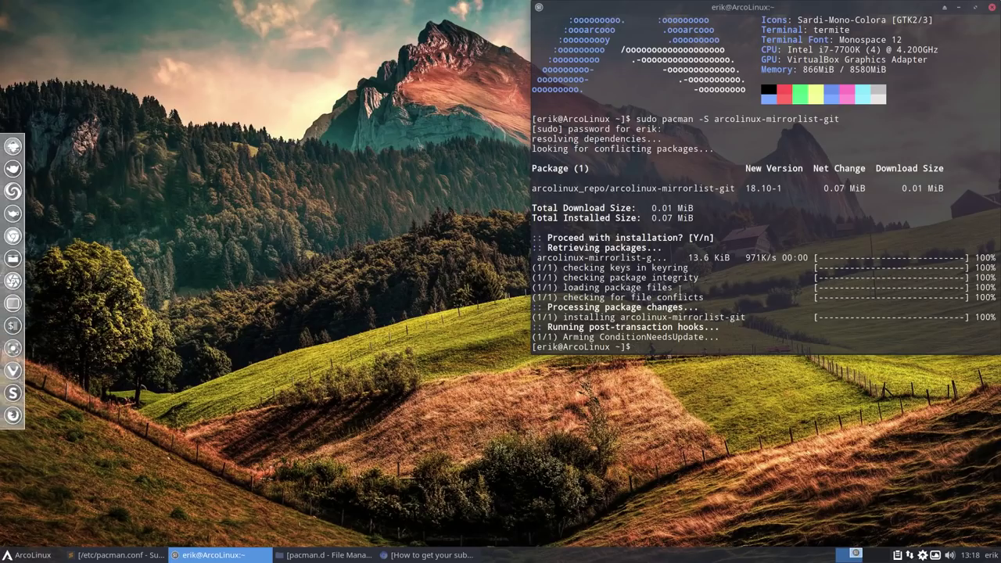
pyautogui.write('update')
pyautogui.press('Return')
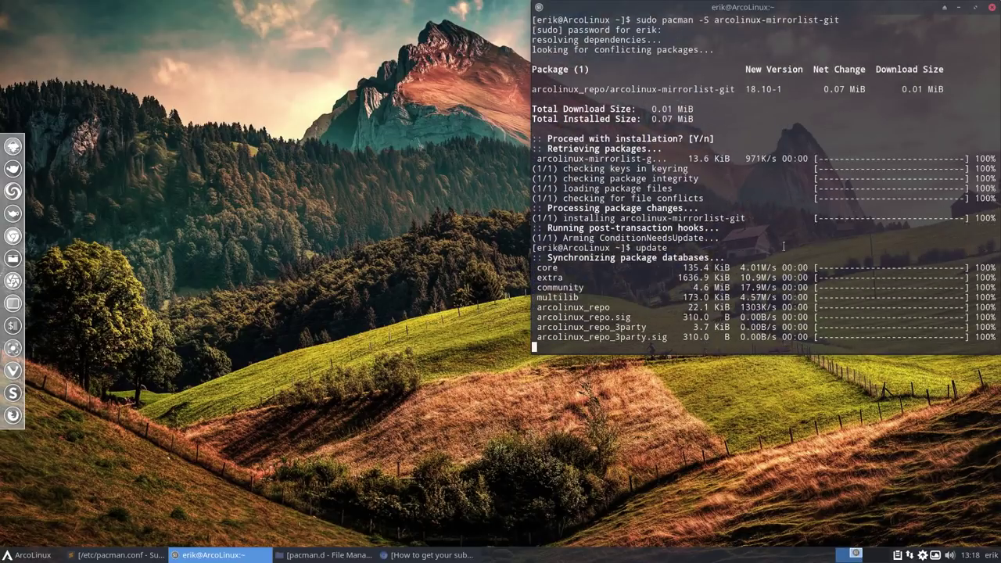
pyautogui.moveTo(843, 10); pyautogui.dragTo(540, 70)
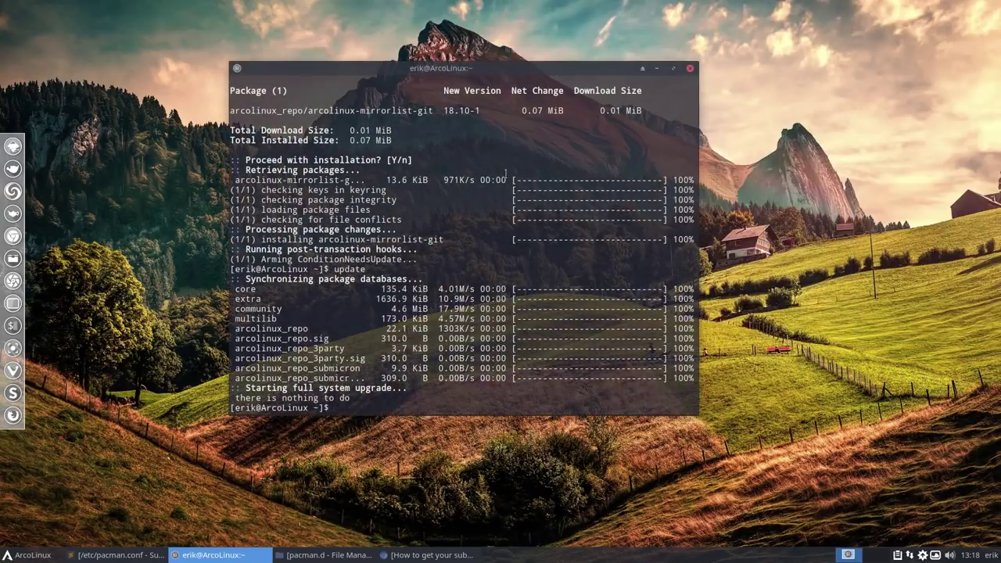
pyautogui.moveTo(376, 378); pyautogui.dragTo(233, 368)
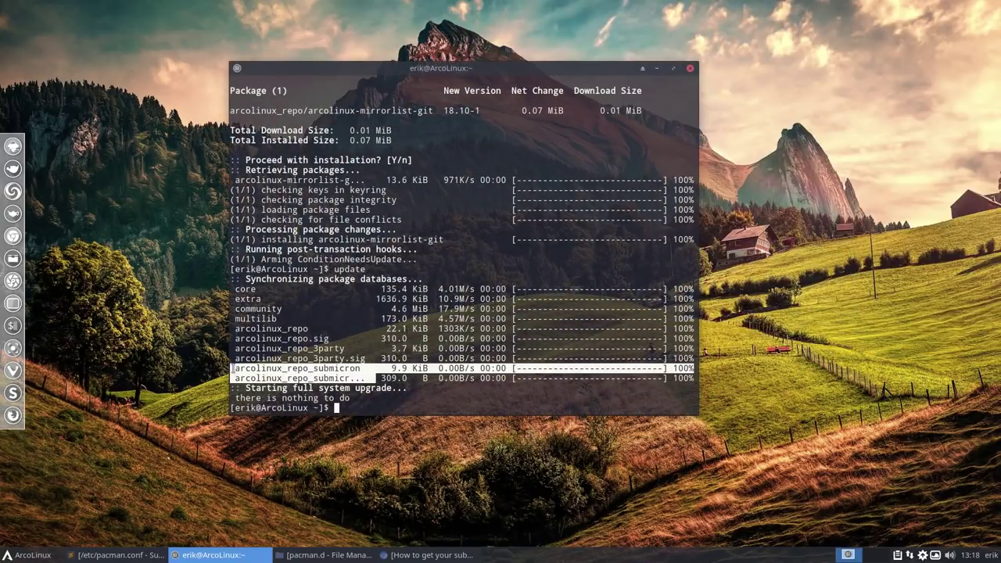
pyautogui.click(362, 407)
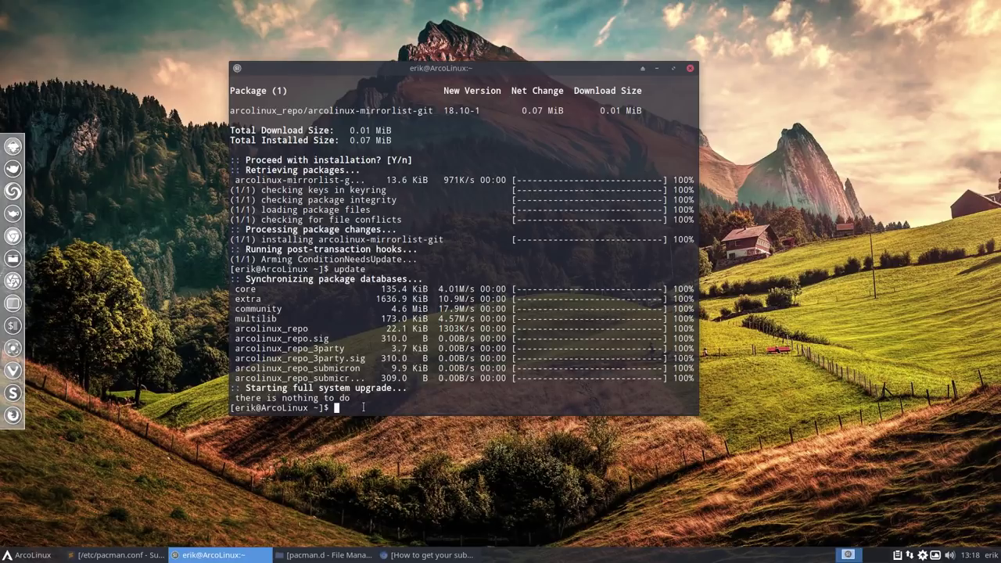
# List the packages completing sudo pacman -S arcolinux-wallpapers- and examine the 3840x2400 and 2560x1440 submicron meta packages
pyautogui.write('sudo pacma')
pyautogui.press('BackSpace')
pyautogui.press('BackSpace')
pyautogui.write('man -S arcolinux-')
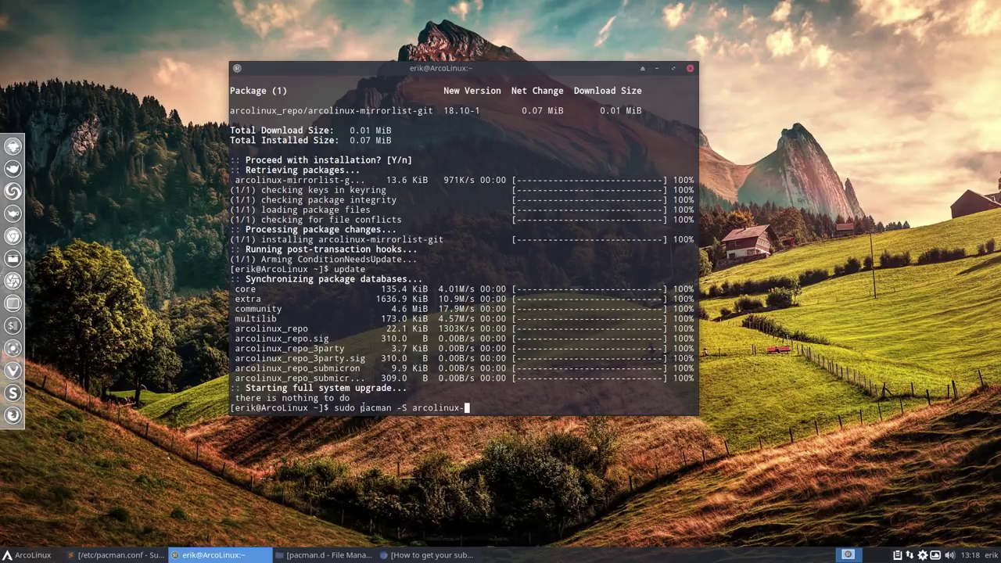
pyautogui.write('w')
pyautogui.press('Tab')
pyautogui.press('Tab')
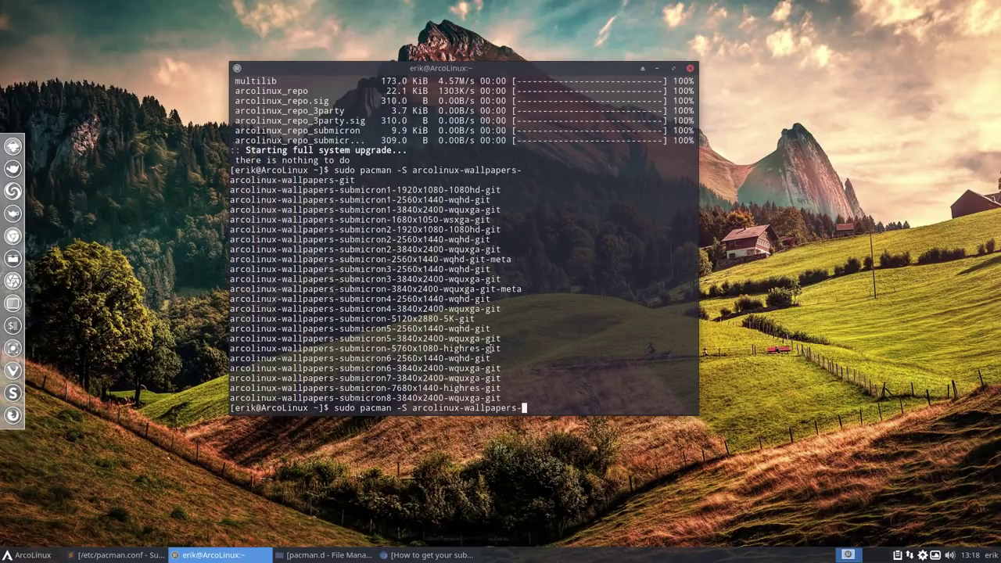
pyautogui.moveTo(566, 287); pyautogui.dragTo(225, 293)
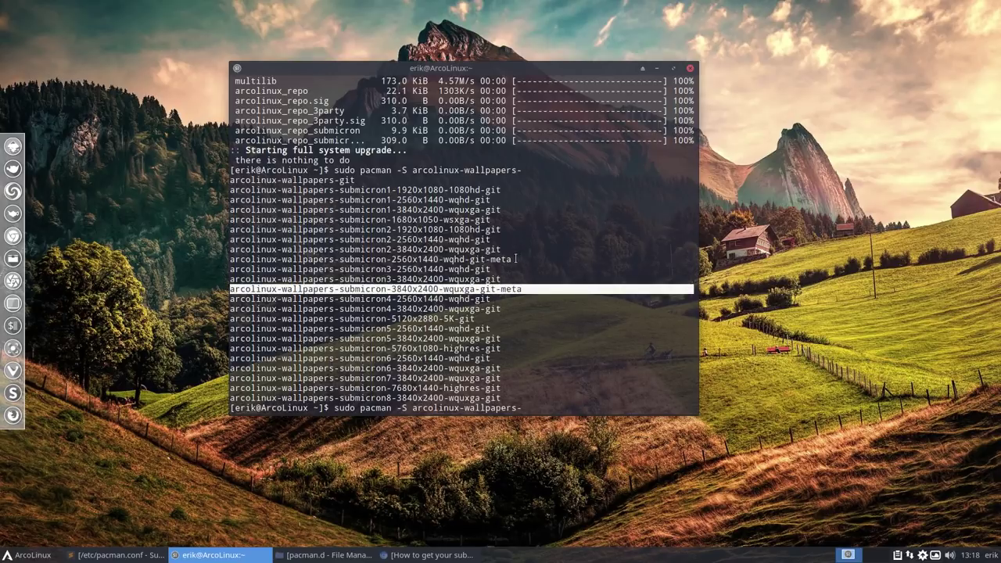
pyautogui.moveTo(518, 258); pyautogui.dragTo(228, 261)
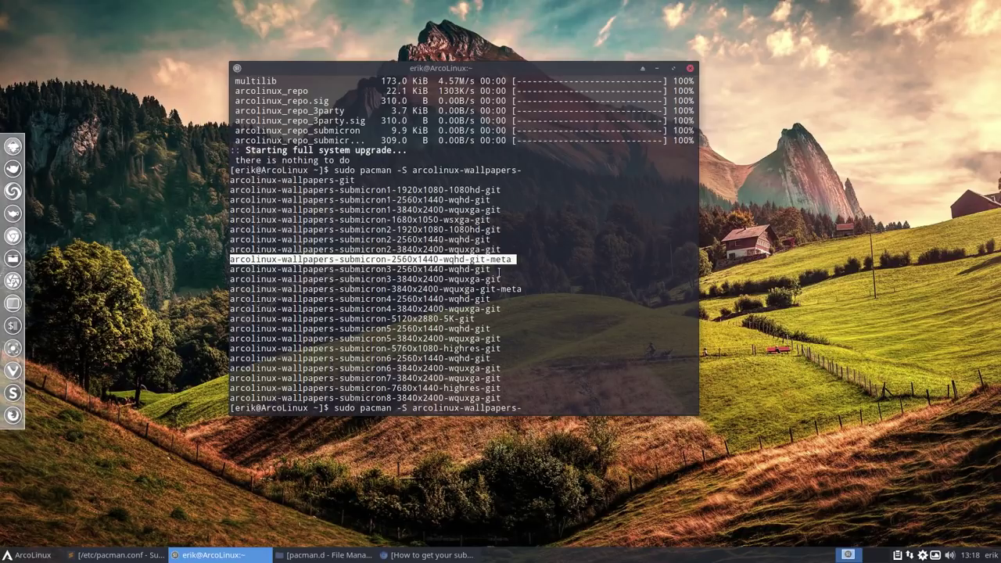
# Preview the installation of arcolinux-wallpapers-submicron-2560x1440-wqhd-git-meta with pacman and cancel it at the confirmation prompt
pyautogui.write('su')
pyautogui.press('Tab')
pyautogui.write('-2')
pyautogui.press('Tab')
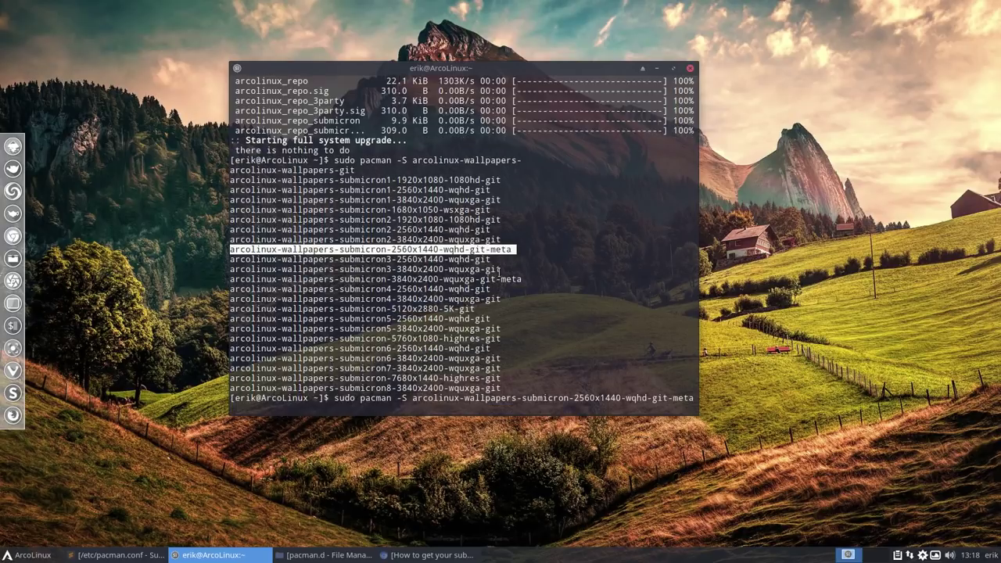
pyautogui.press('Return')
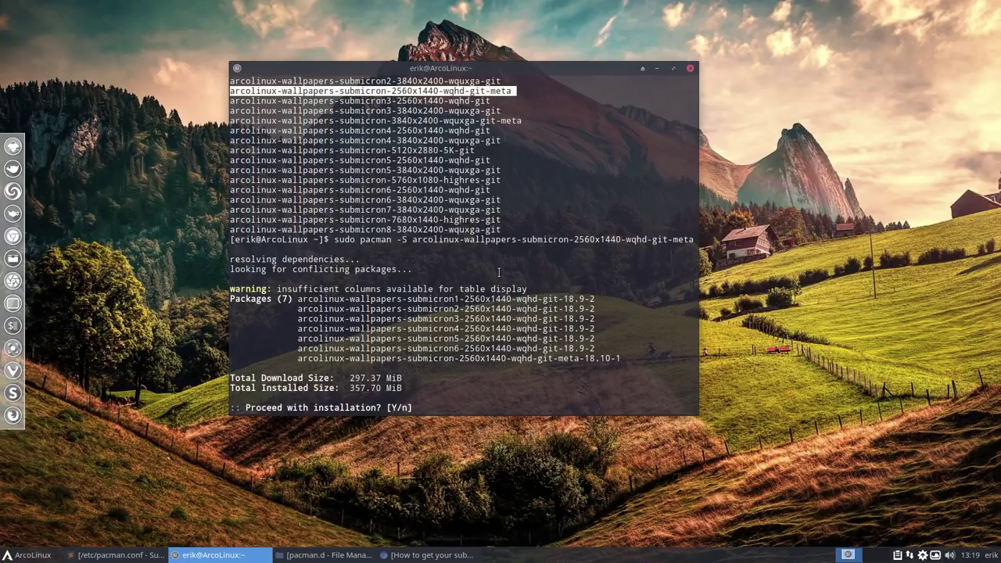
pyautogui.hotkey('ctrl', 'c')
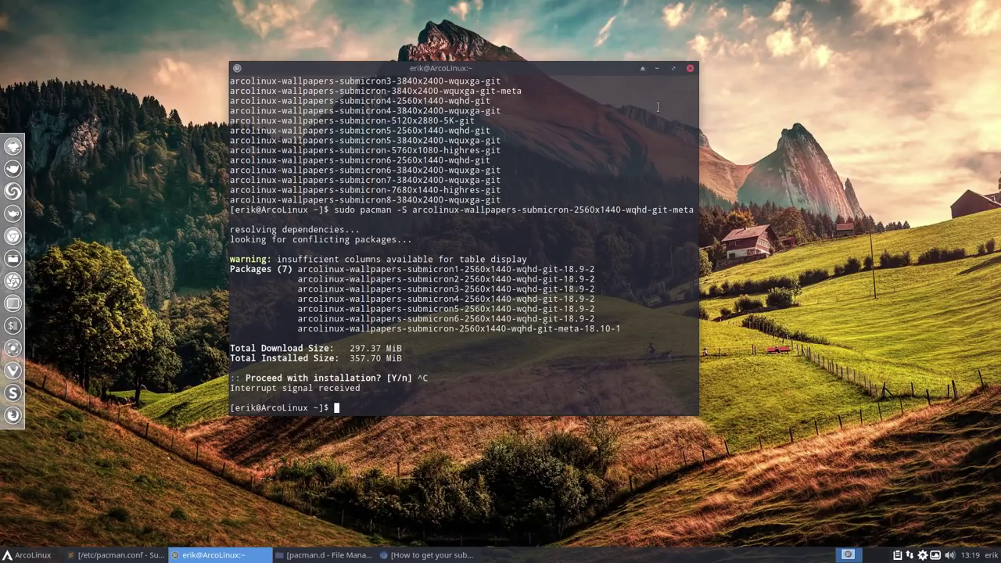
# Replace the terminal with a fresh one to check the ArcoLinux version in the system summary, and close it
pyautogui.click(691, 71)
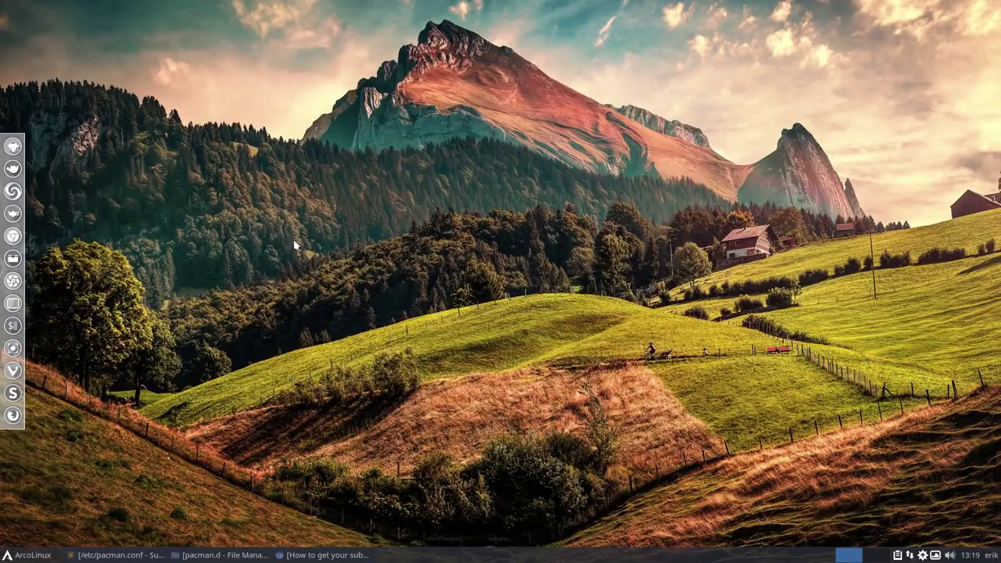
pyautogui.press('super+Return')
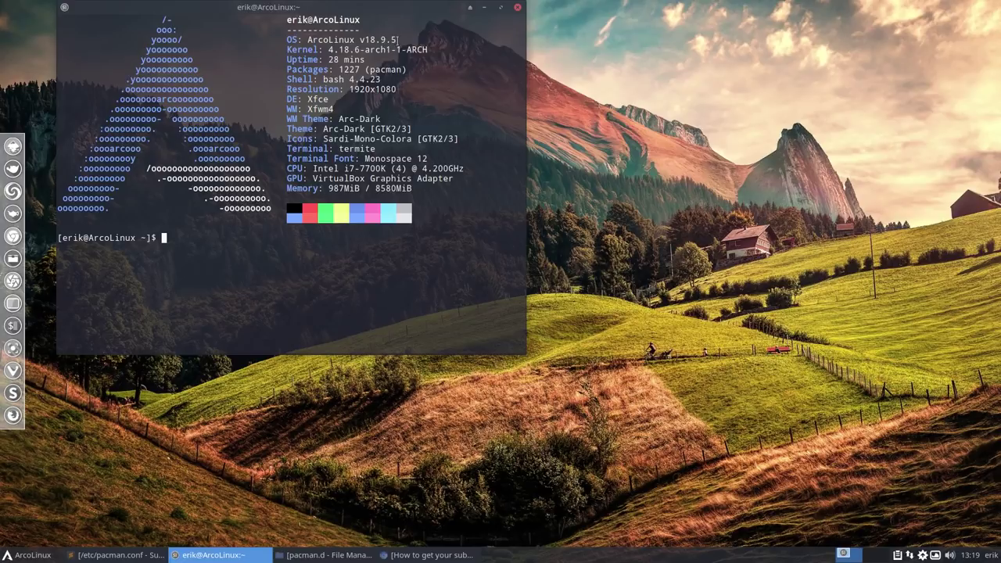
pyautogui.click(517, 7)
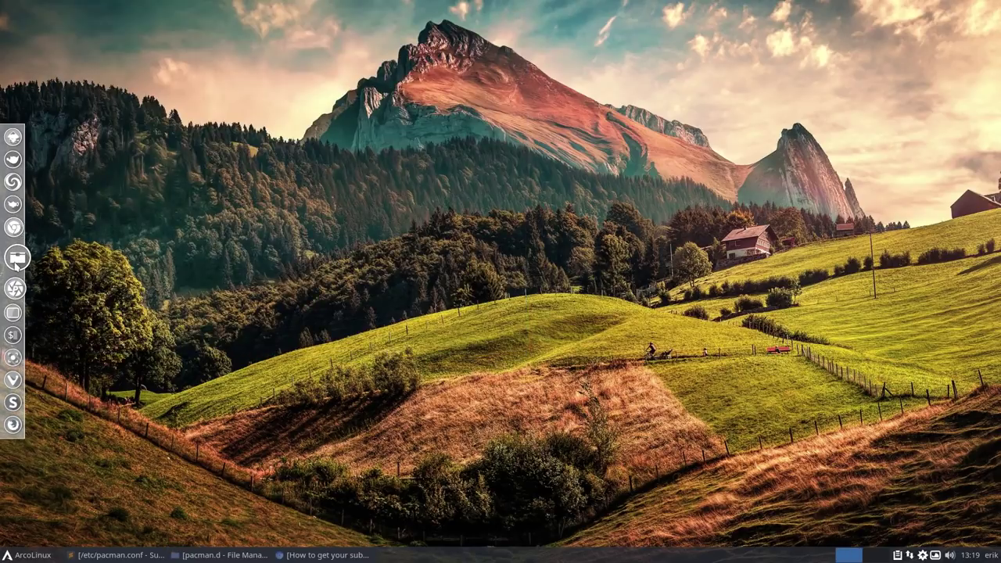
# Browse the file manager to /etc and open the lsb-release file in the text editor
pyautogui.click(16, 265)
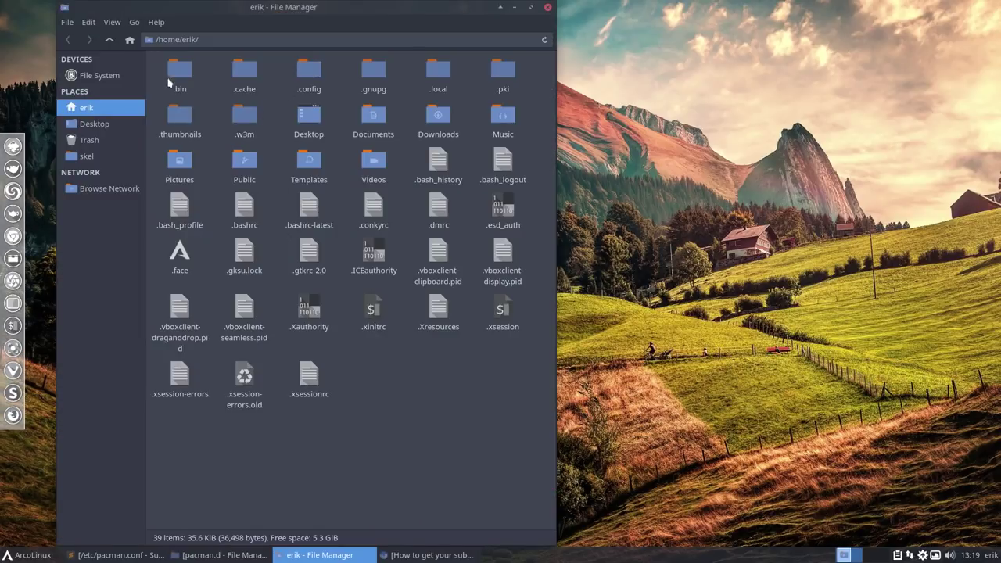
pyautogui.click(107, 77)
pyautogui.doubleClick(302, 72)
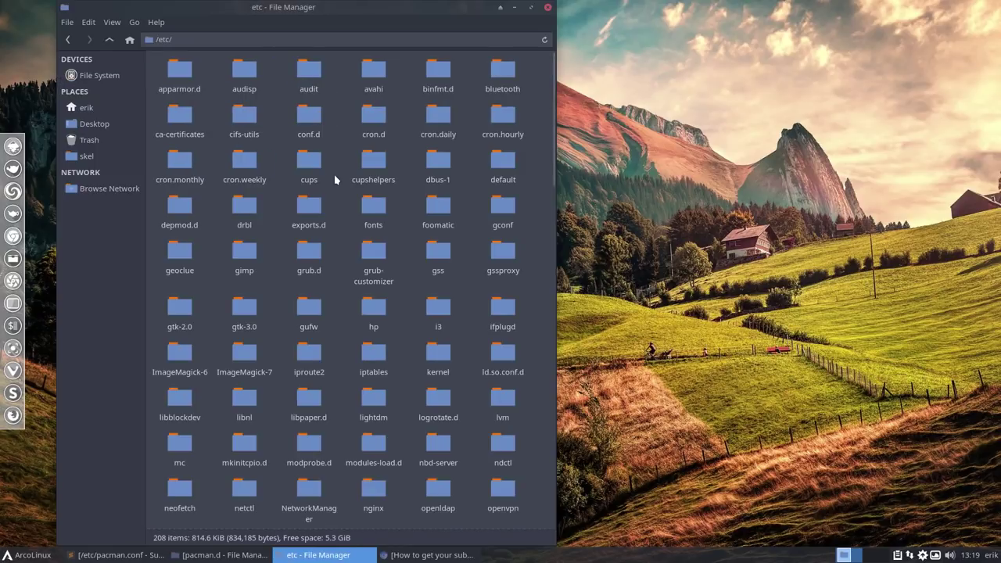
pyautogui.write('ls')
pyautogui.press('Return')
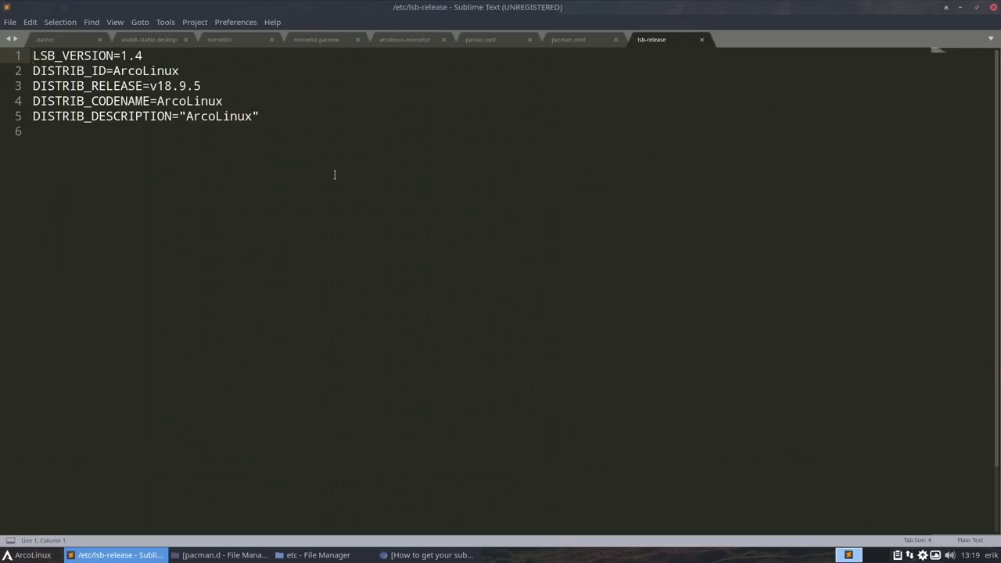
# Set DISTRIB_RELEASE to v18.10.4 in lsb-release and save the file, authorizing with the account password
pyautogui.click(223, 83)
pyautogui.press('BackSpace')
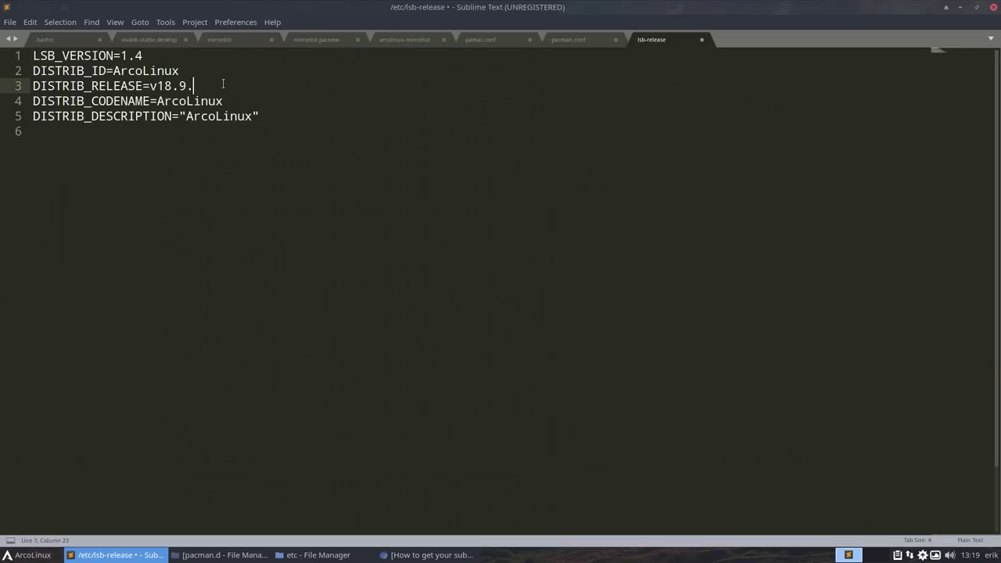
pyautogui.write('4')
pyautogui.press('Left')
pyautogui.press('Left')
pyautogui.press('BackSpace')
pyautogui.write('10')
pyautogui.hotkey('ctrl', 's')
pyautogui.write('*****')
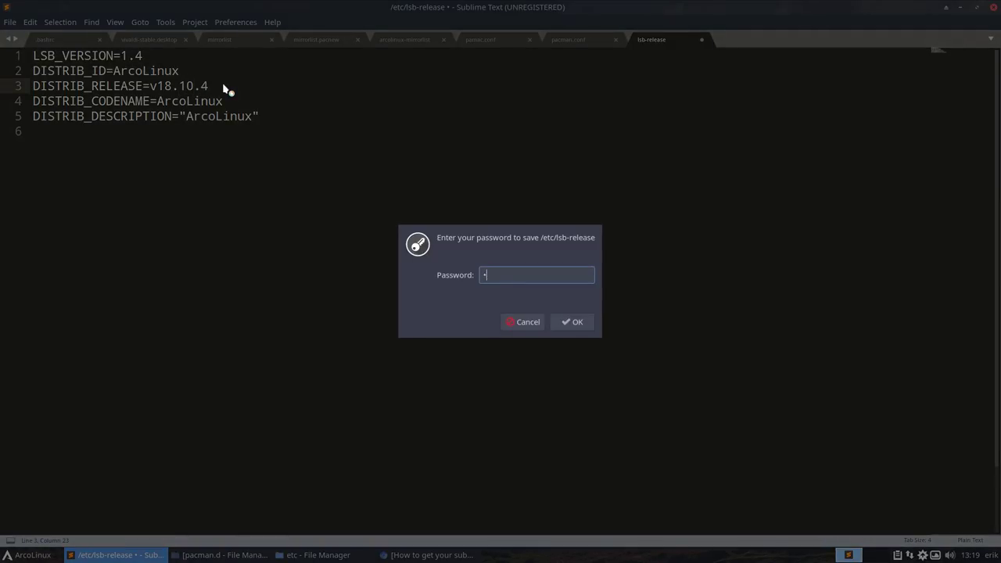
pyautogui.press('Return')
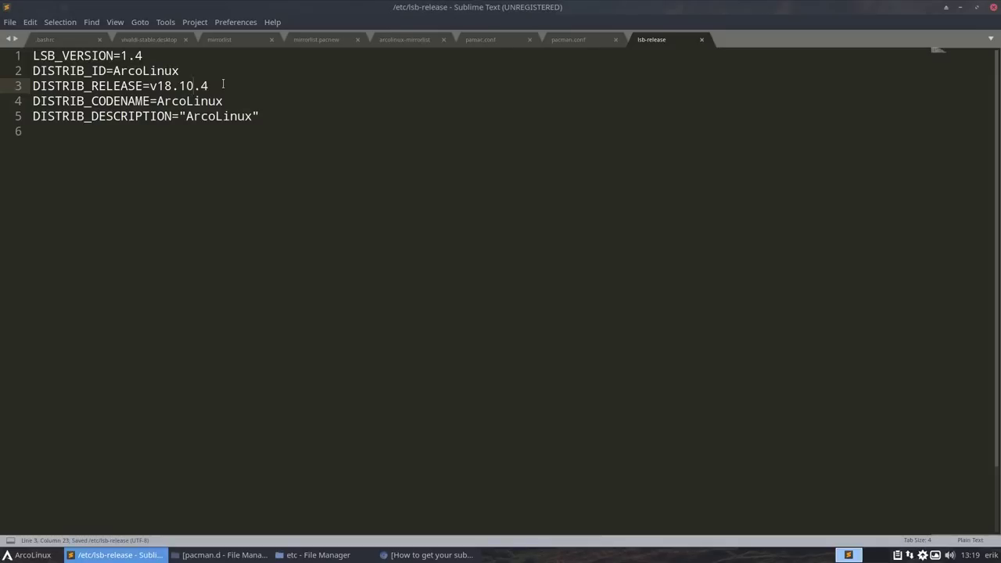
# Close the text editor and the /etc file manager window, and check the OS version in a new terminal moved toward the screen centre
pyautogui.click(996, 7)
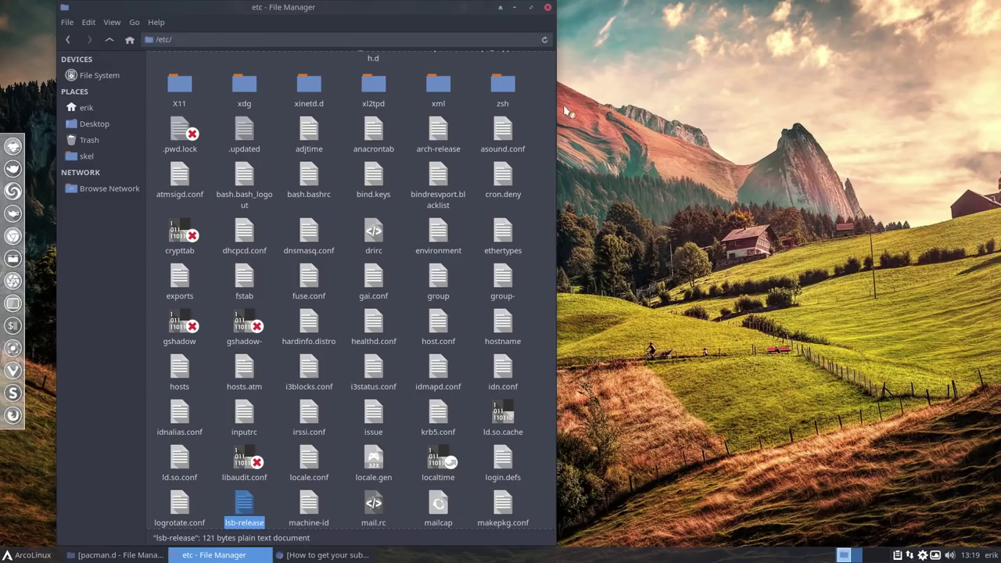
pyautogui.click(547, 7)
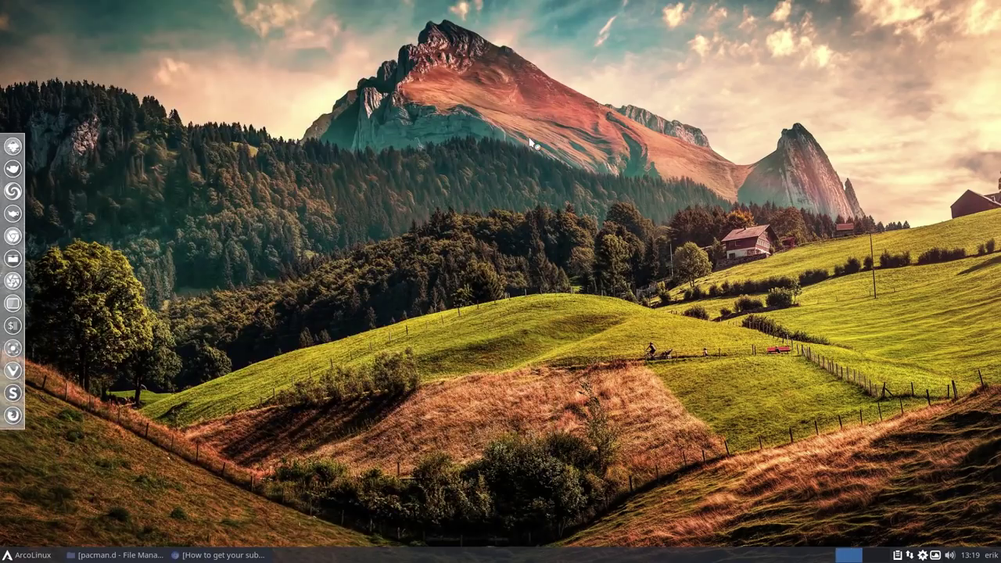
pyautogui.press('super+Return')
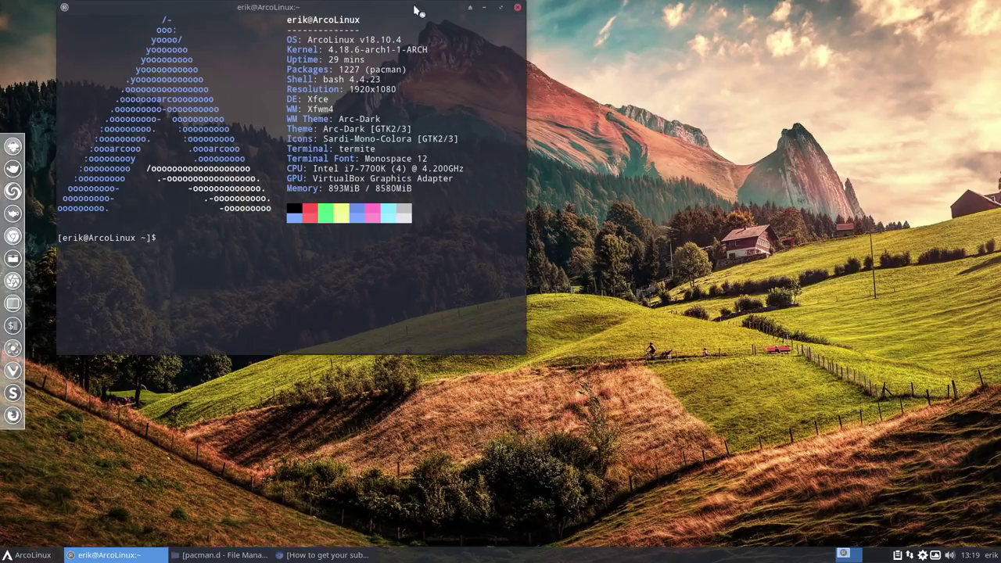
pyautogui.moveTo(395, 16); pyautogui.dragTo(641, 107)
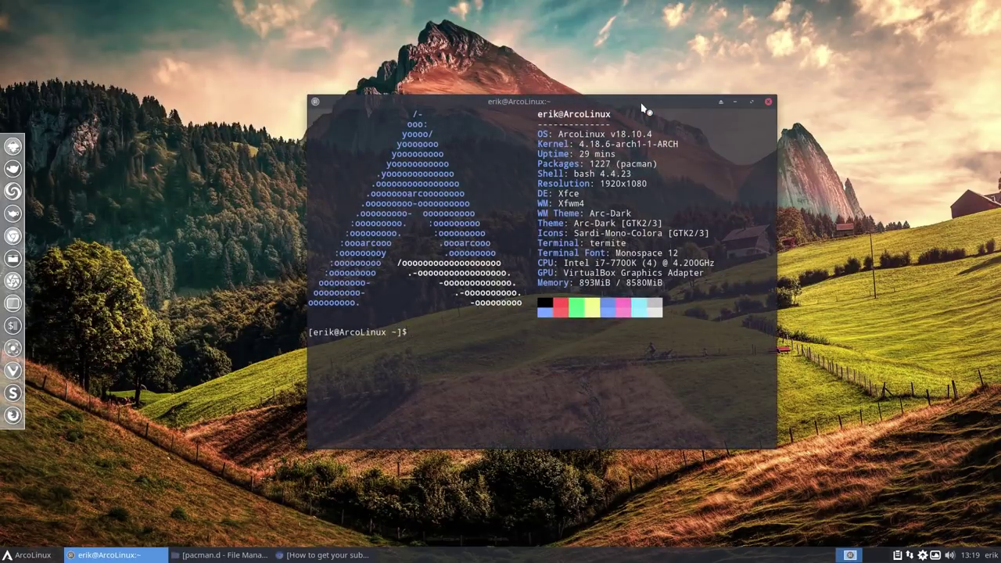